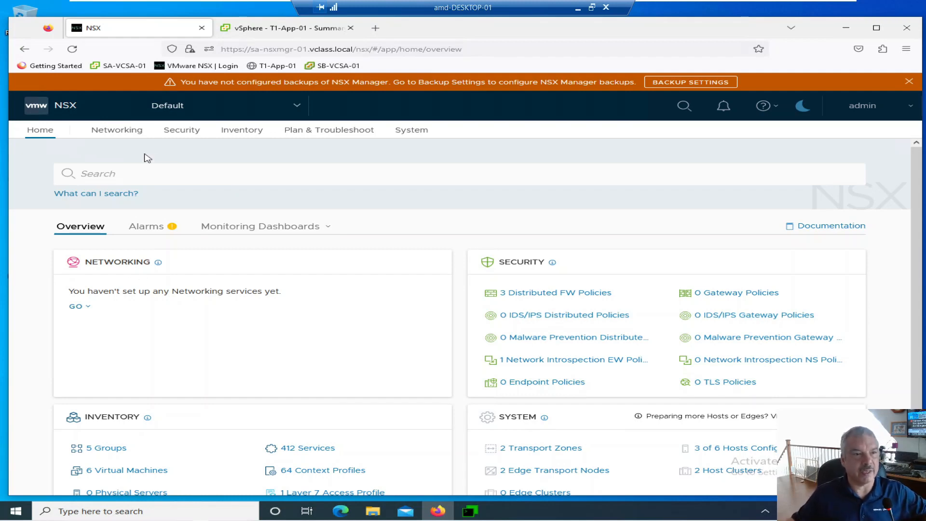
Start a new NSX network segment named Web-Segment
left_click(125, 134)
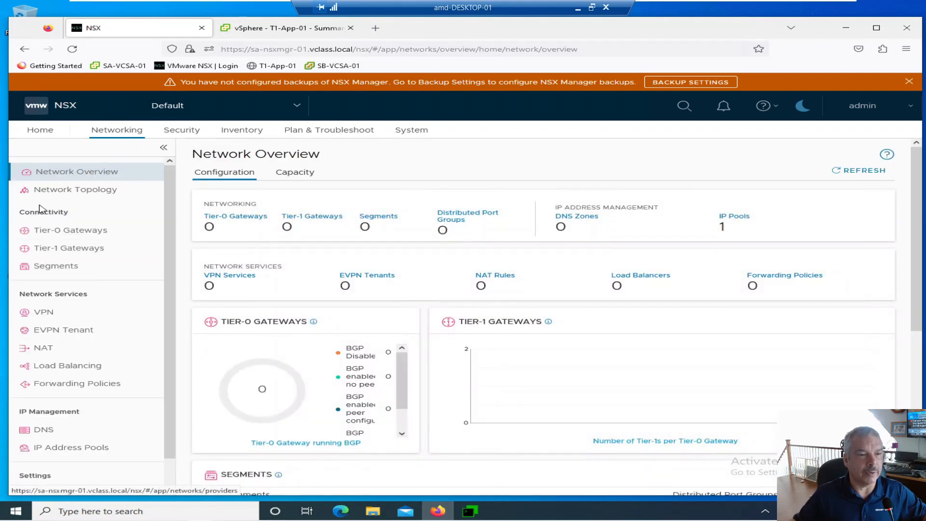
left_click(57, 271)
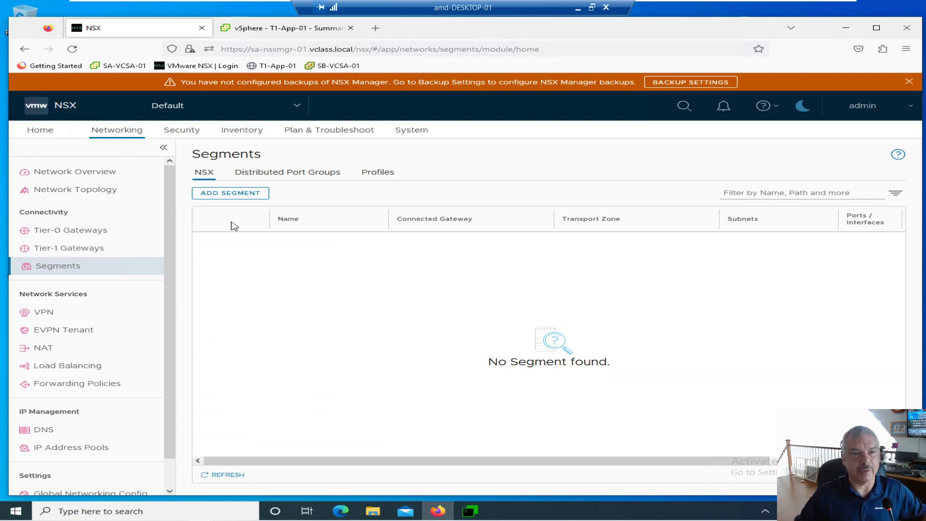
left_click(220, 195)
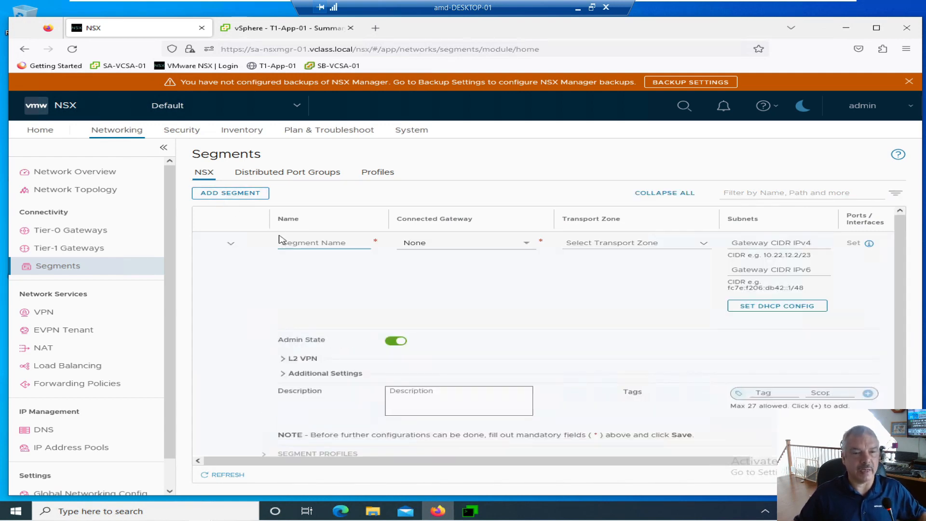
left_click(283, 241)
type("Web")
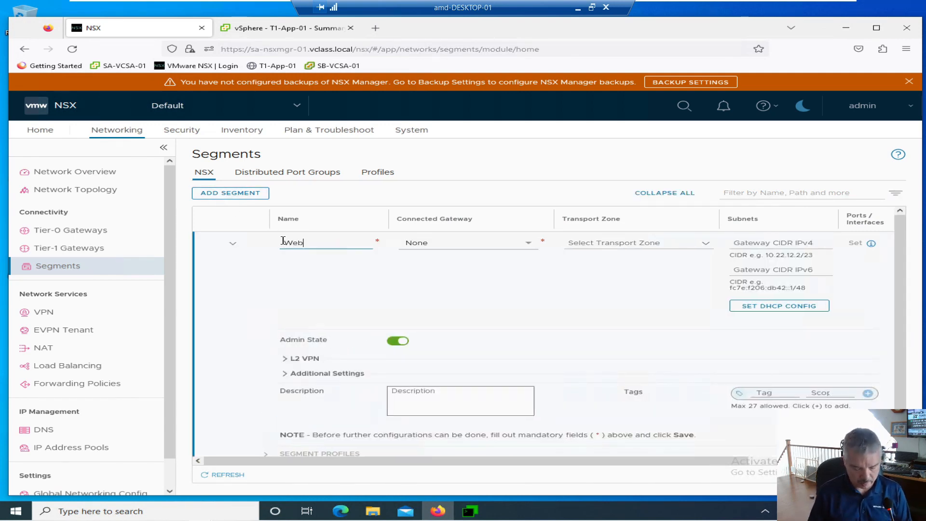
type("-Segment")
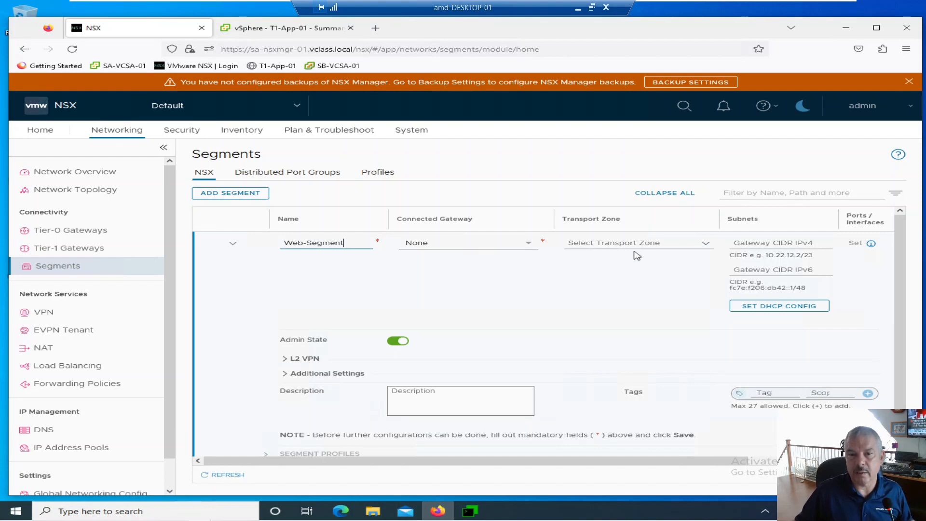
Assign Web-Segment to the Prod-Overlay-TZ overlay transport zone, save it, and decline further configuration
left_click(670, 247)
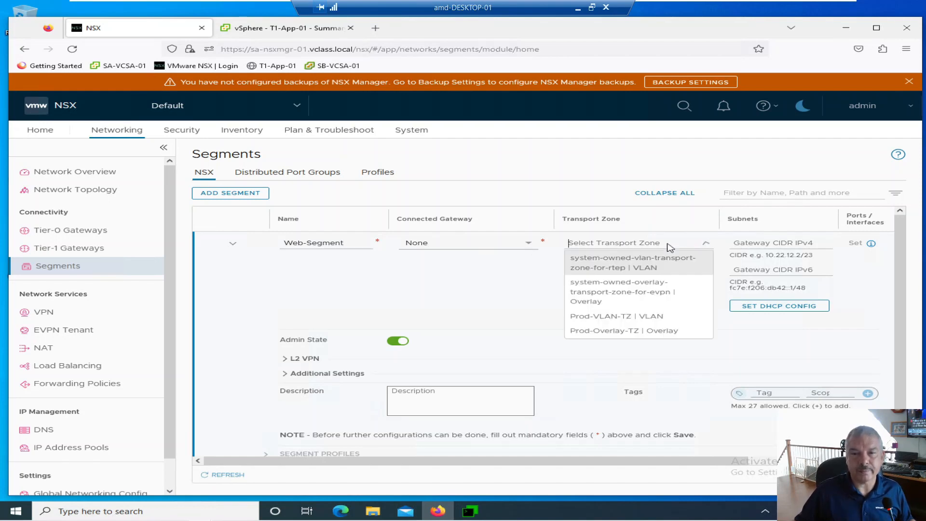
left_click(616, 333)
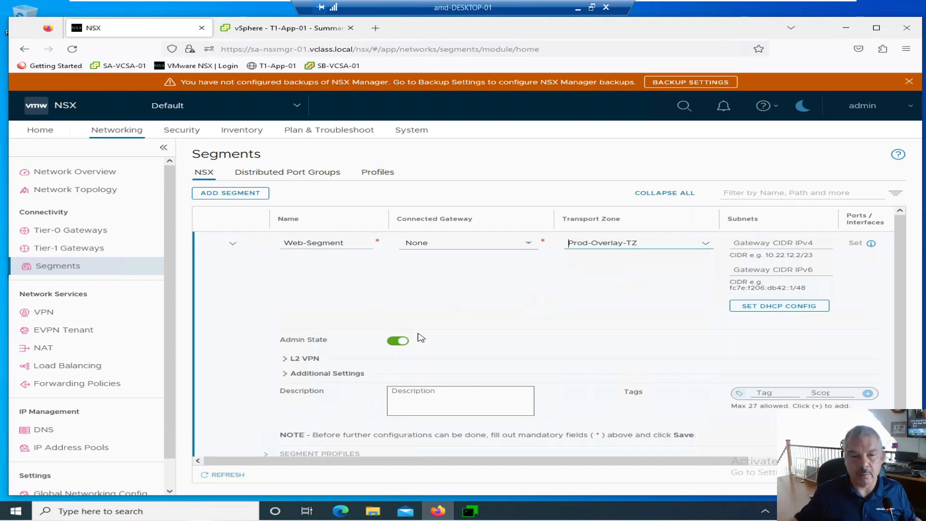
scroll(421, 337, "down", 1)
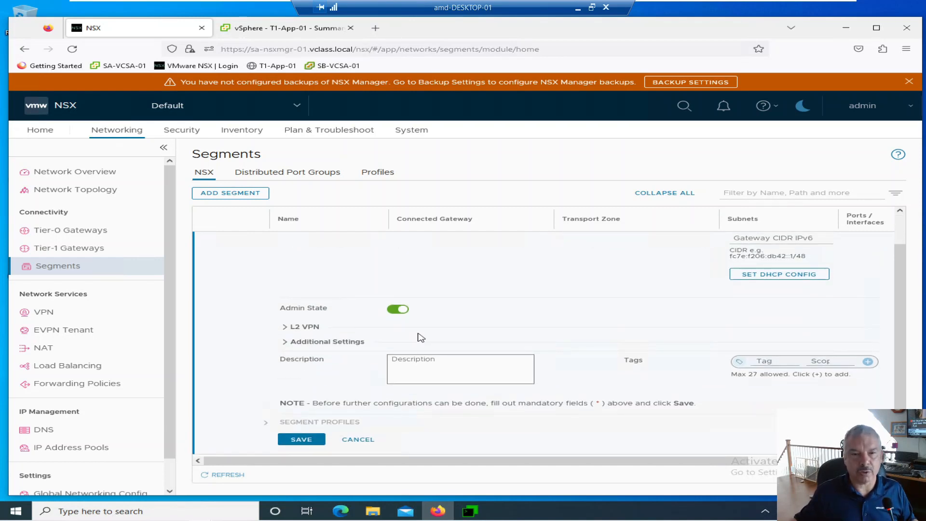
left_click(306, 441)
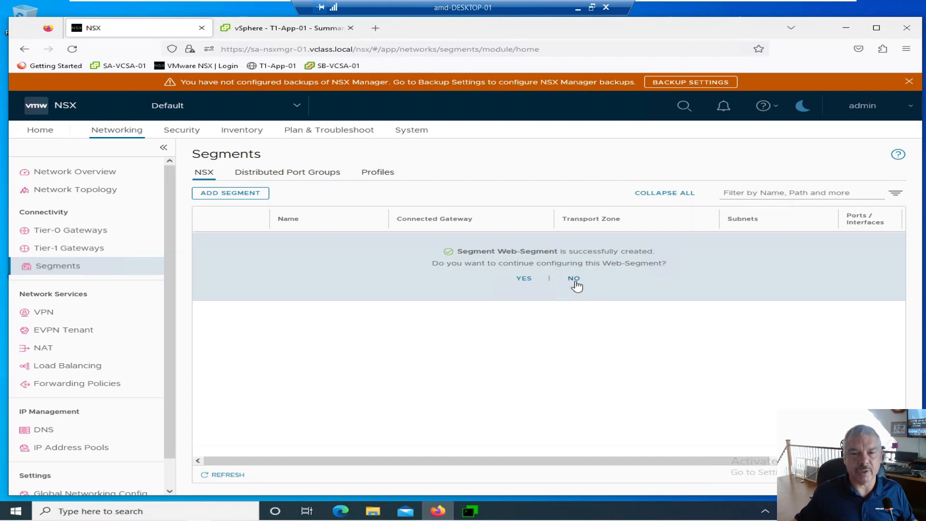
left_click(574, 279)
Create a segment named App-Segment in the Prod-Overlay-TZ transport zone, without configuring it further
left_click(242, 199)
left_click(300, 243)
type("App-Segment")
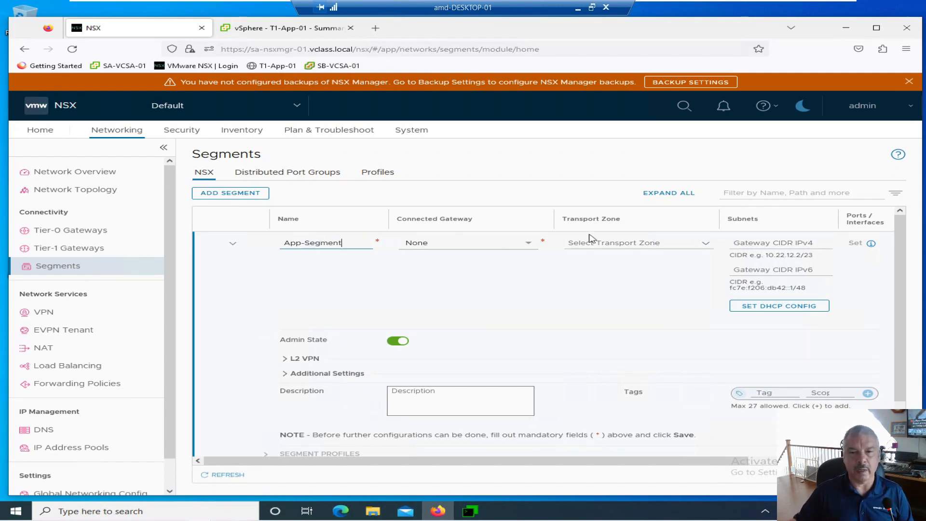
left_click(629, 245)
left_click(596, 334)
scroll(480, 318, "down", 1)
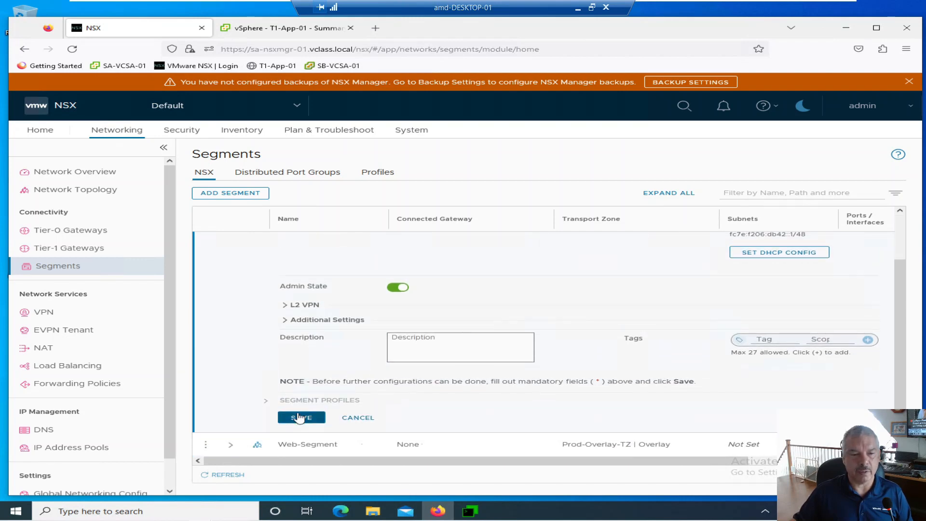
left_click(301, 418)
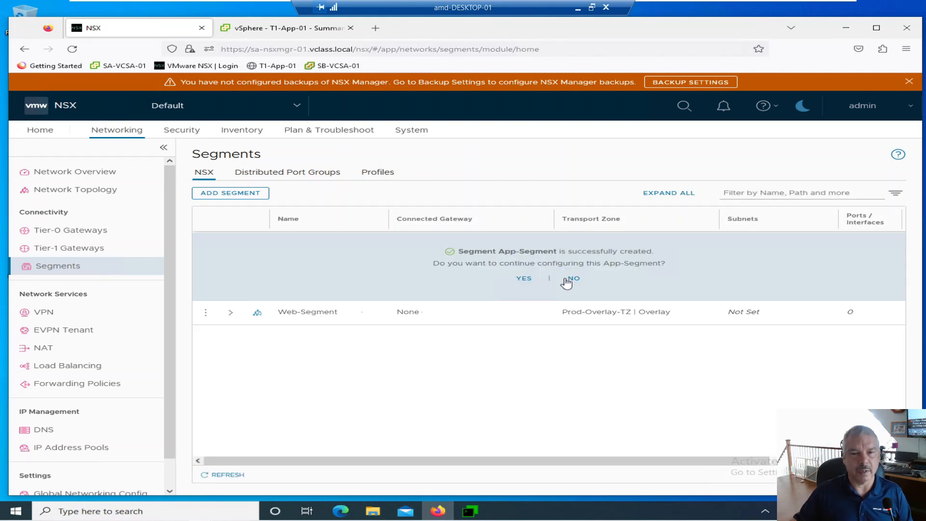
left_click(573, 280)
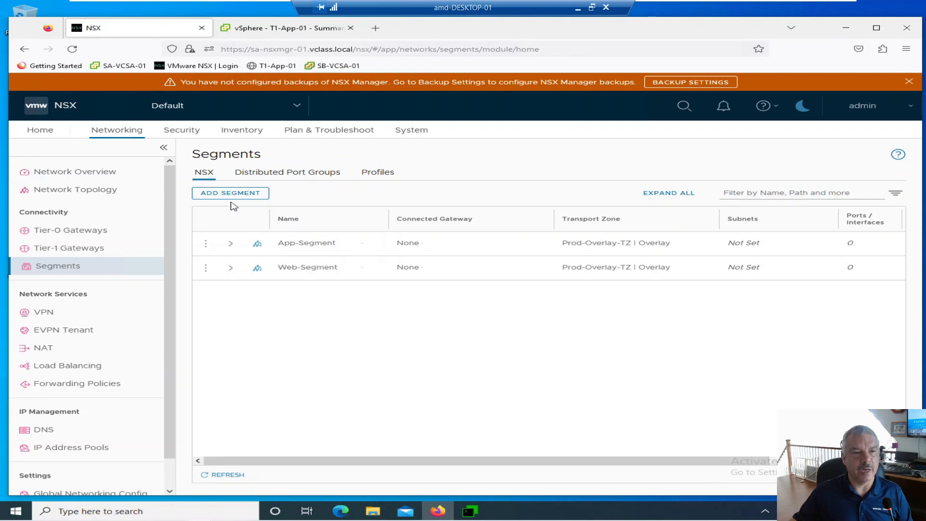
Create a segment named DB-Segment in the Prod-Overlay-TZ transport zone, without configuring it further
left_click(228, 195)
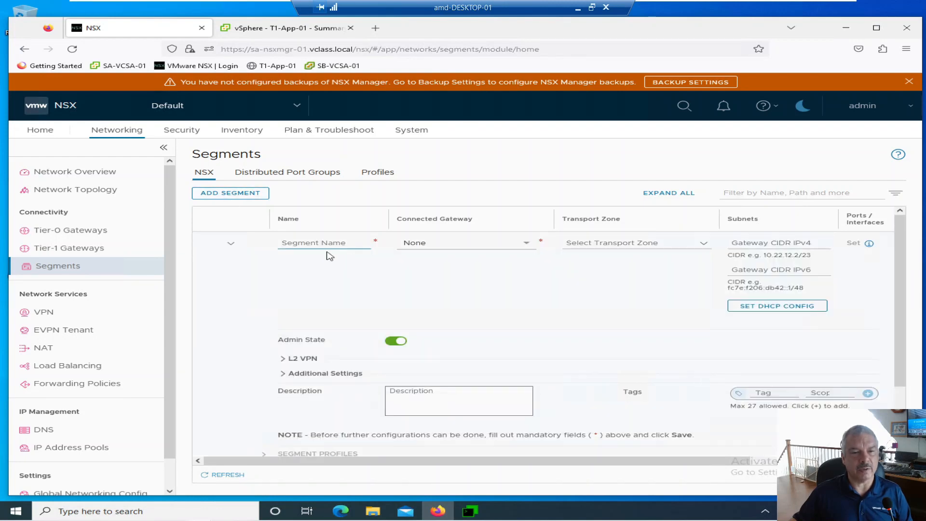
type("DB-")
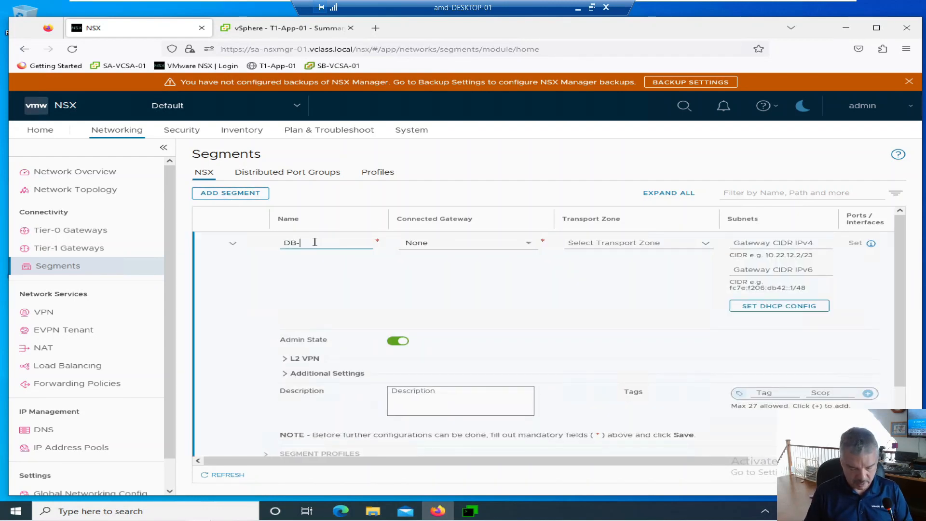
type("Segment")
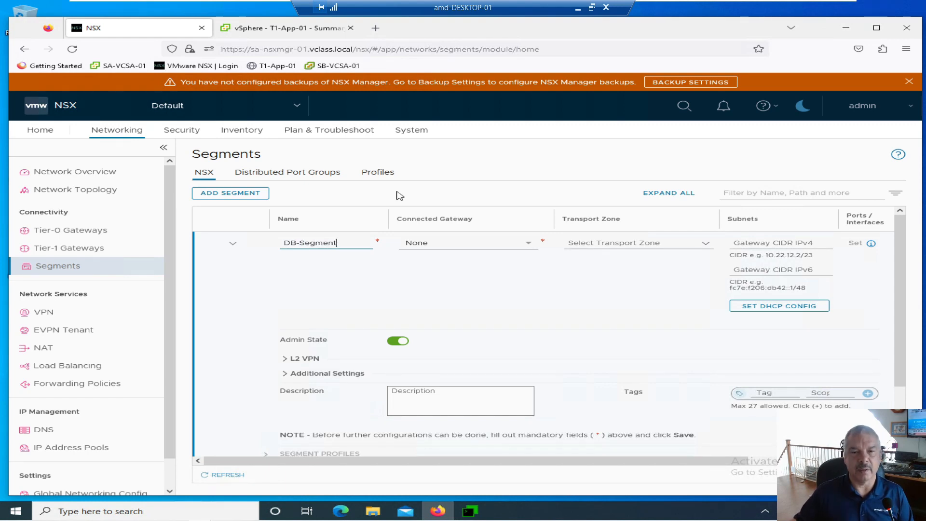
left_click(630, 242)
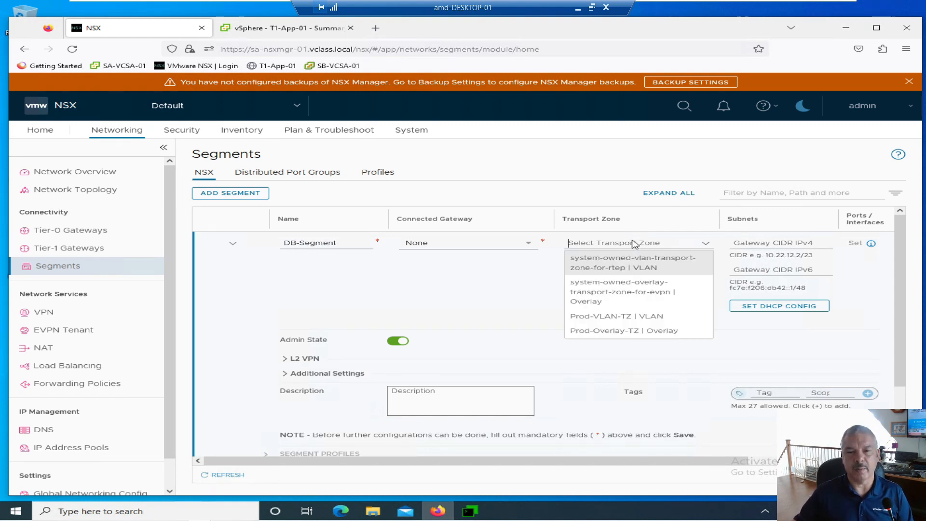
left_click(600, 330)
scroll(407, 271, "down", 1)
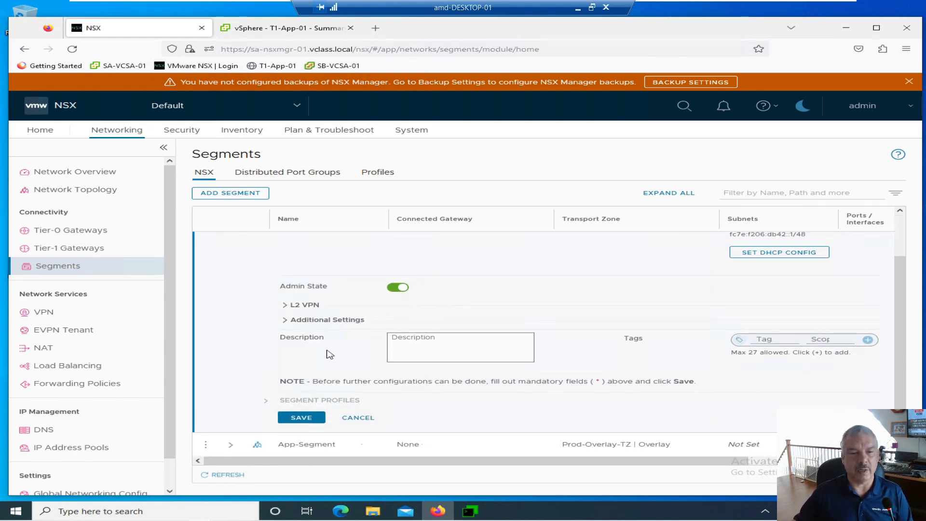
left_click(305, 417)
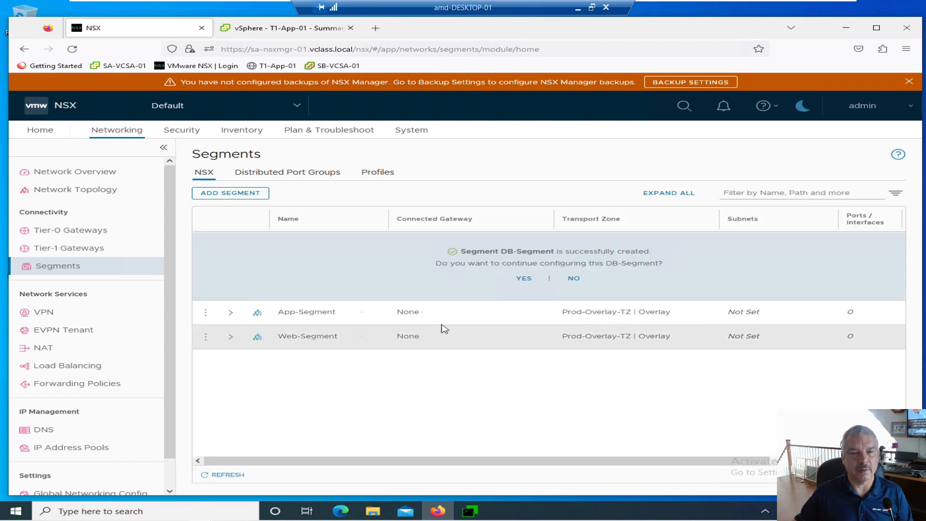
left_click(574, 278)
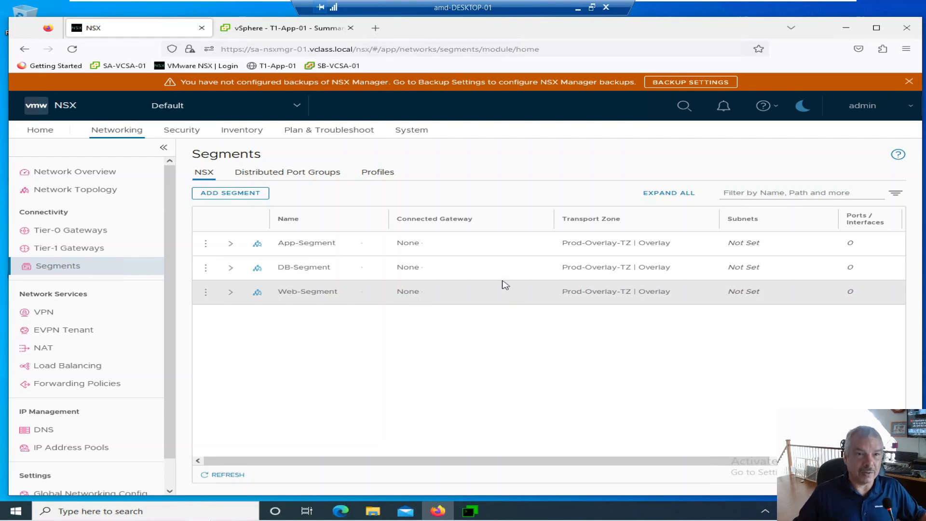
Switch to the vSphere Client and view the port groups under the SA-vDS-01 distributed switch in the networking inventory
left_click(286, 30)
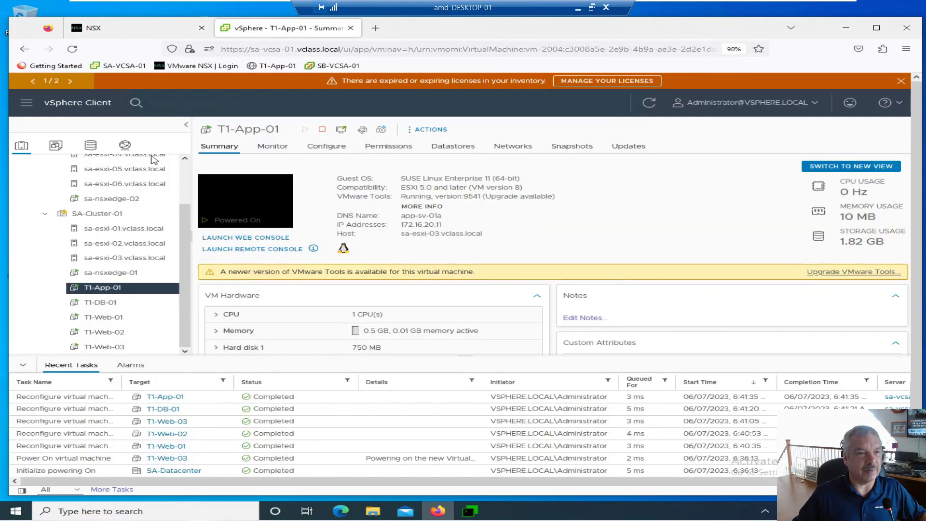
left_click(126, 147)
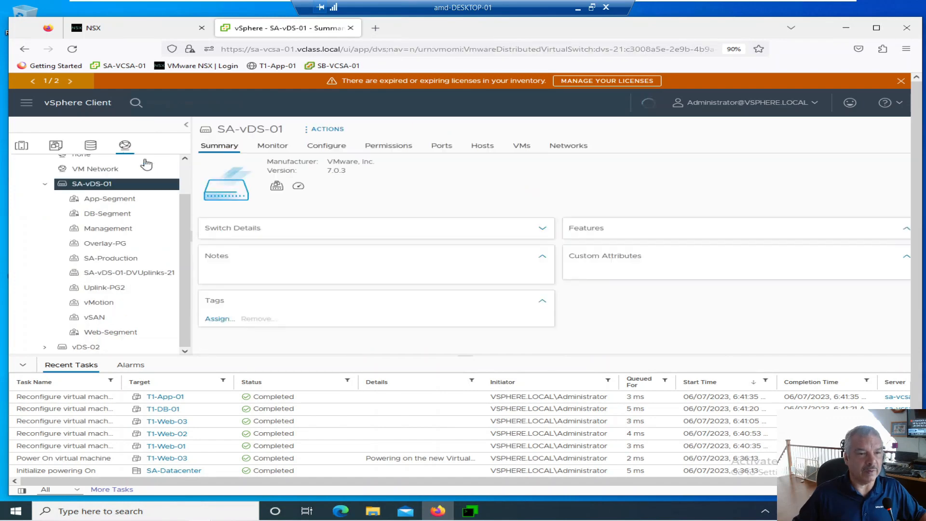
left_click(45, 184)
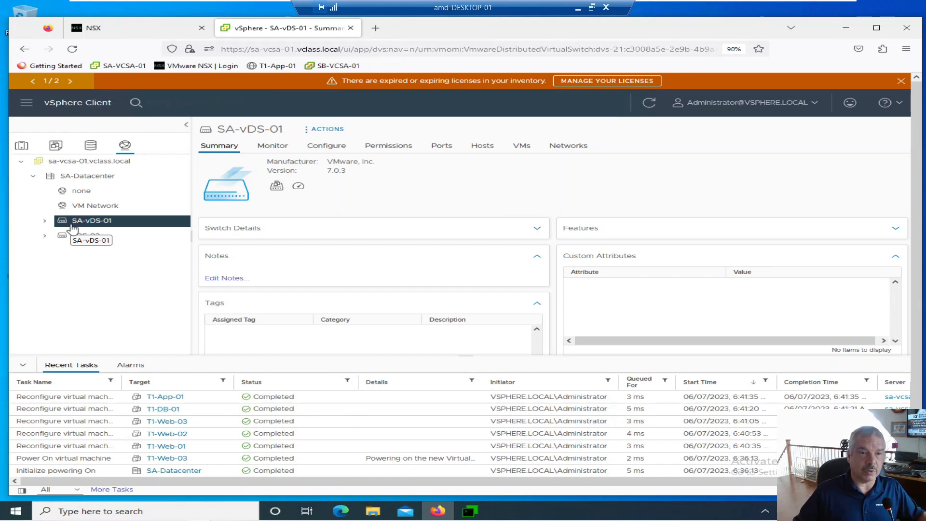
left_click(45, 223)
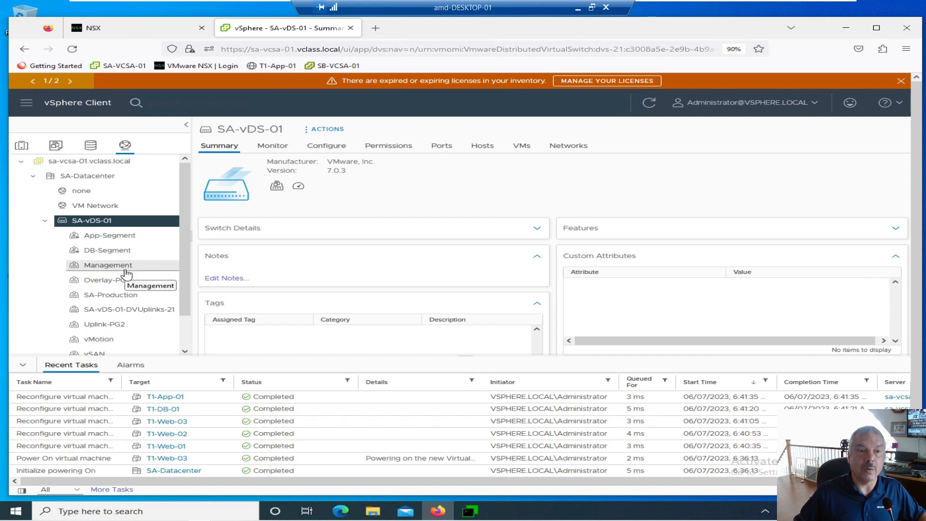
Examine the summaries of App-Segment, DB-Segment and Web-Segment, and check the actions available for Web-Segment
left_click(108, 237)
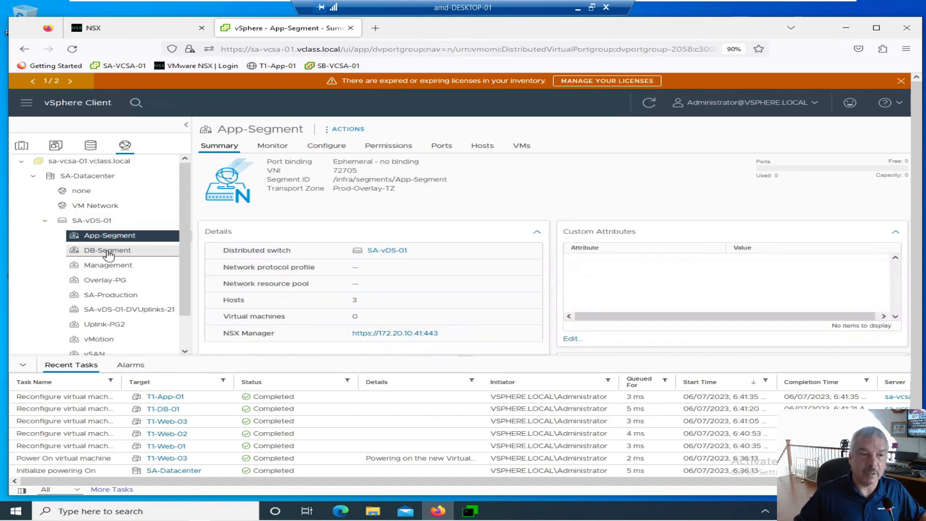
left_click(109, 252)
scroll(118, 271, "down", 1)
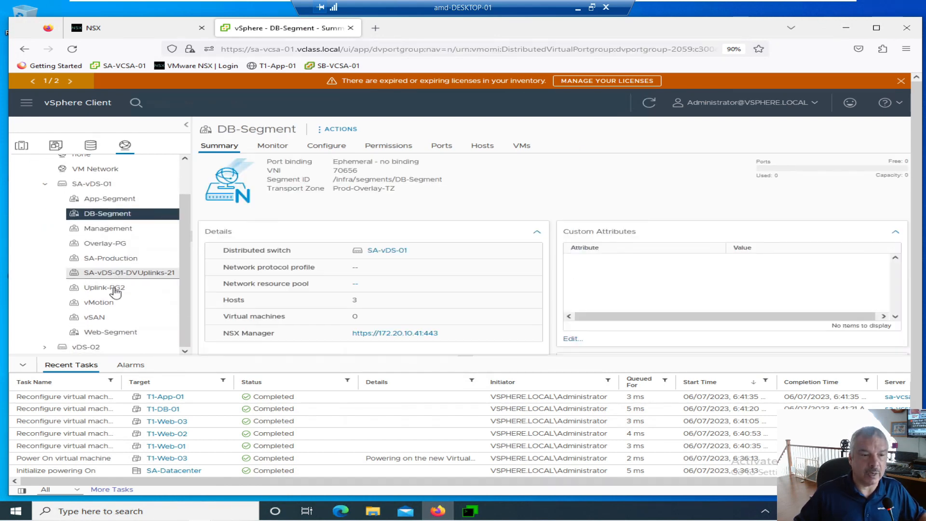
left_click(105, 333)
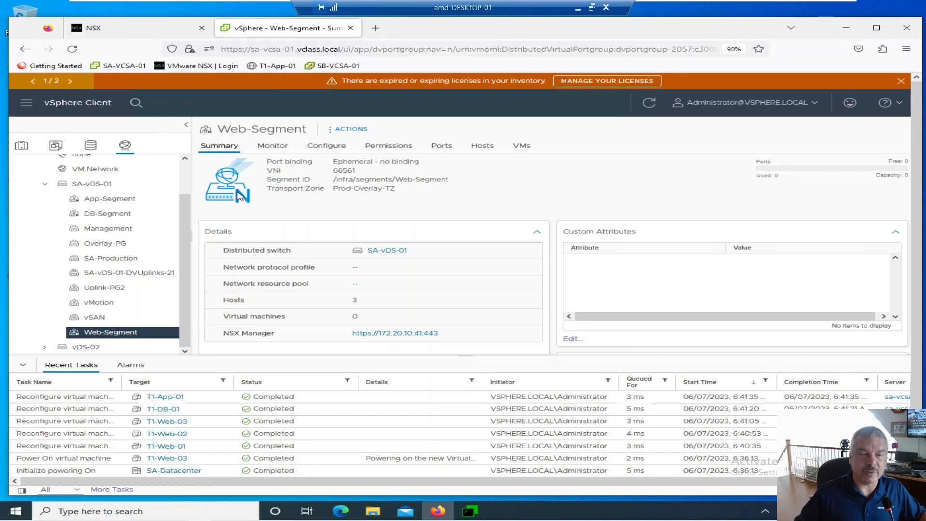
right_click(122, 337)
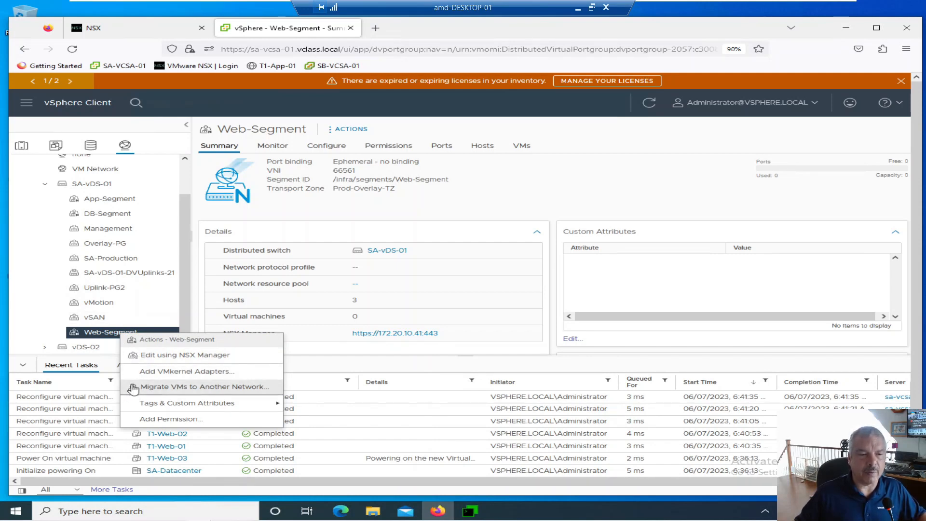
left_click(28, 267)
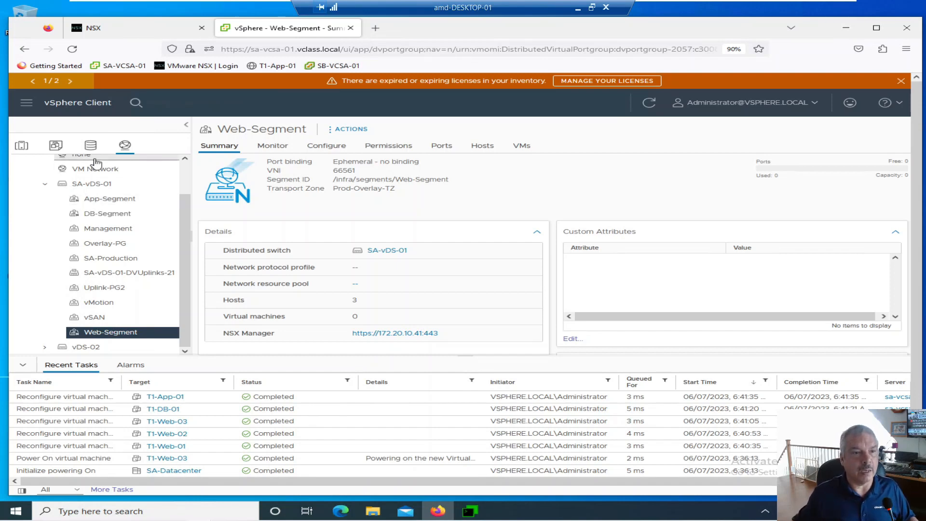
In the vSphere hosts and clusters inventory, connect network adapter 1 of virtual machine T1-Web-01 to Web-Segment
left_click(20, 144)
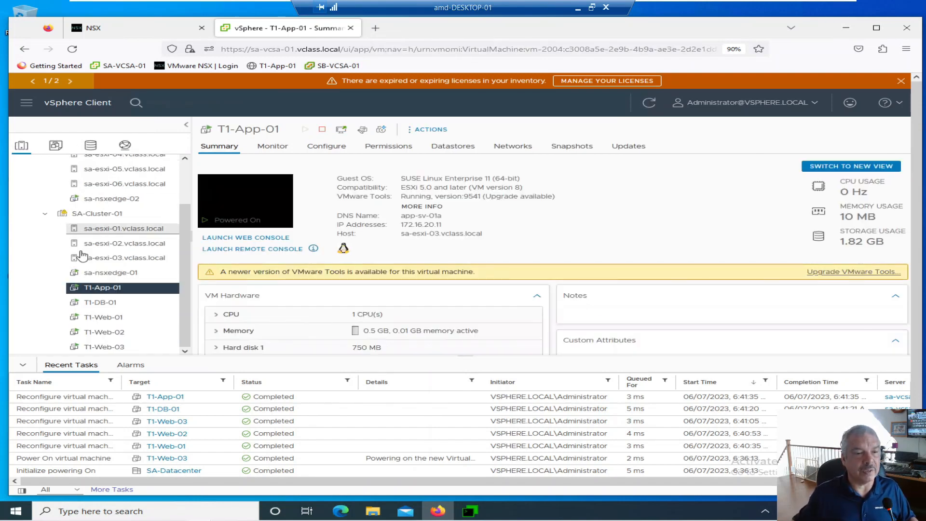
right_click(111, 319)
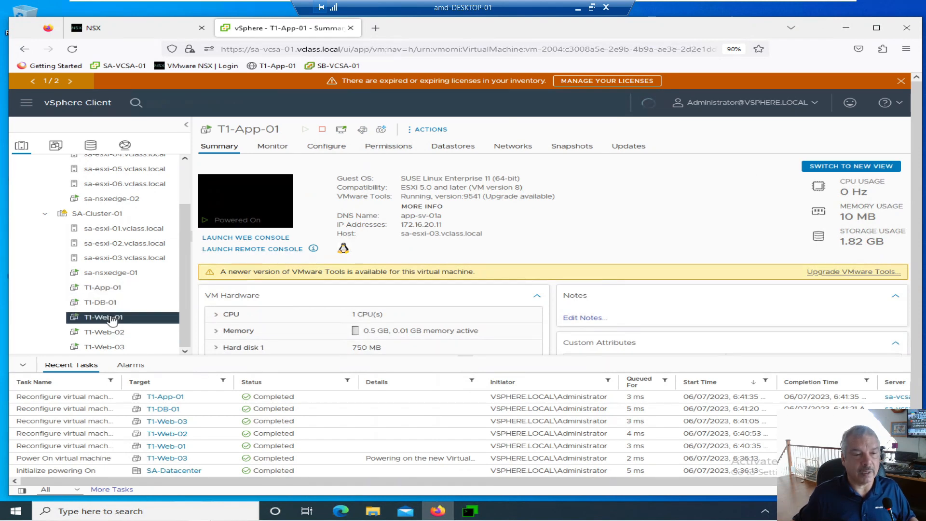
left_click(151, 323)
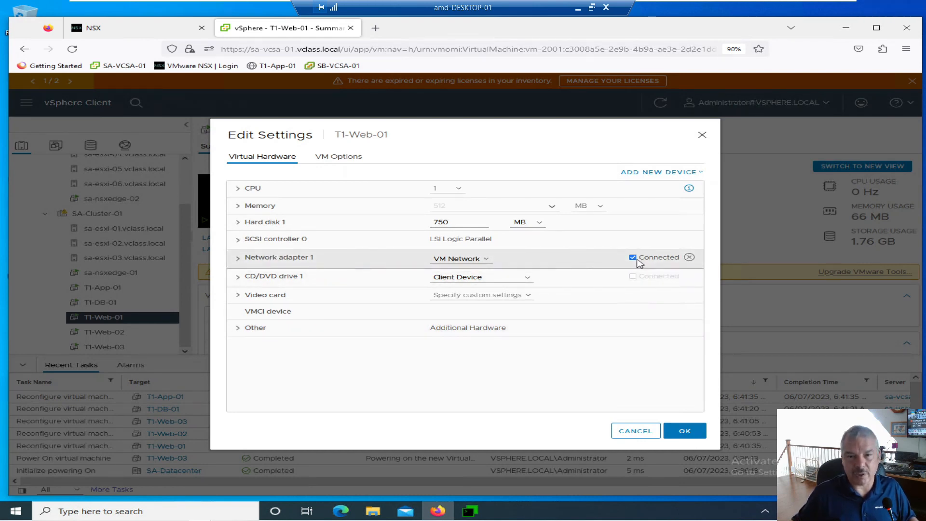
left_click(473, 264)
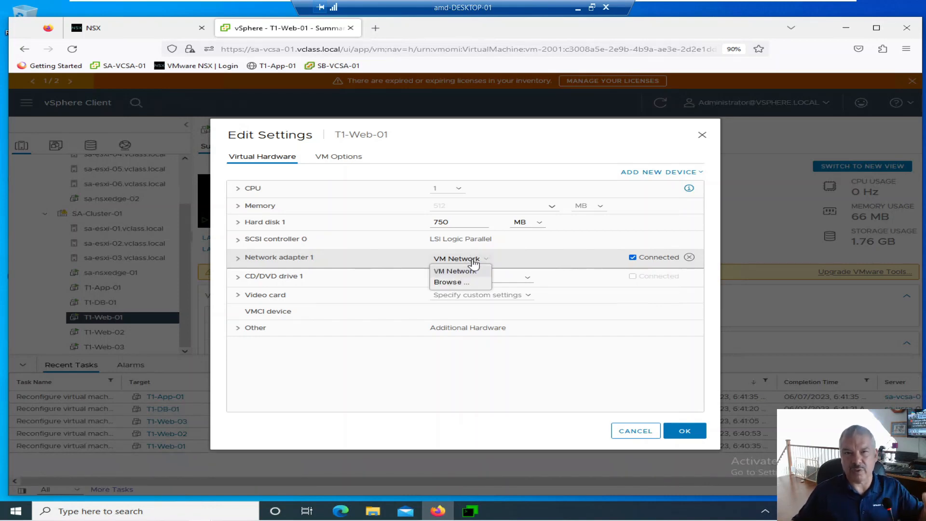
left_click(462, 285)
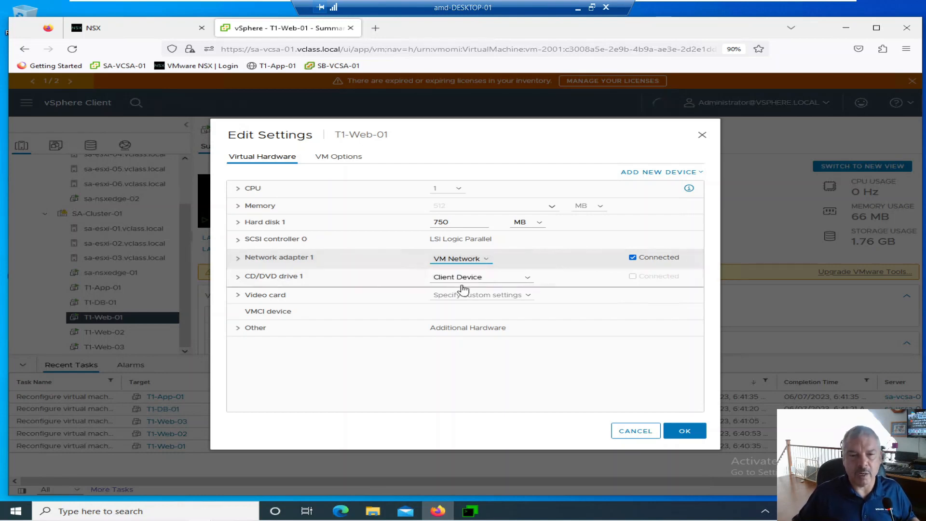
scroll(429, 304, "down", 3)
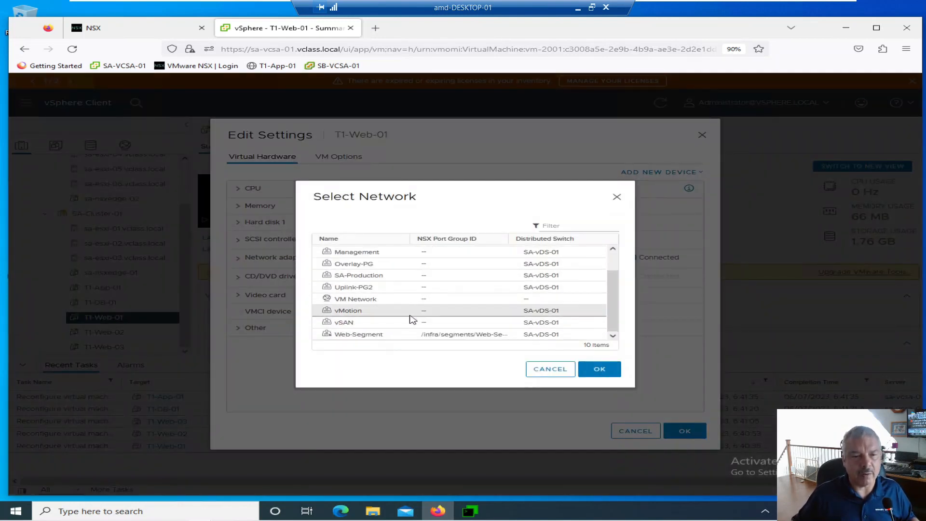
left_click(391, 334)
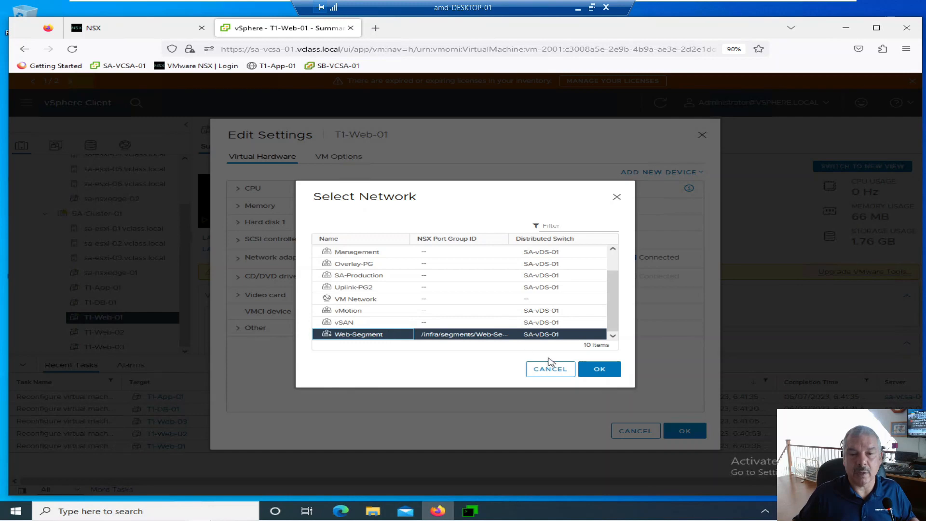
left_click(598, 369)
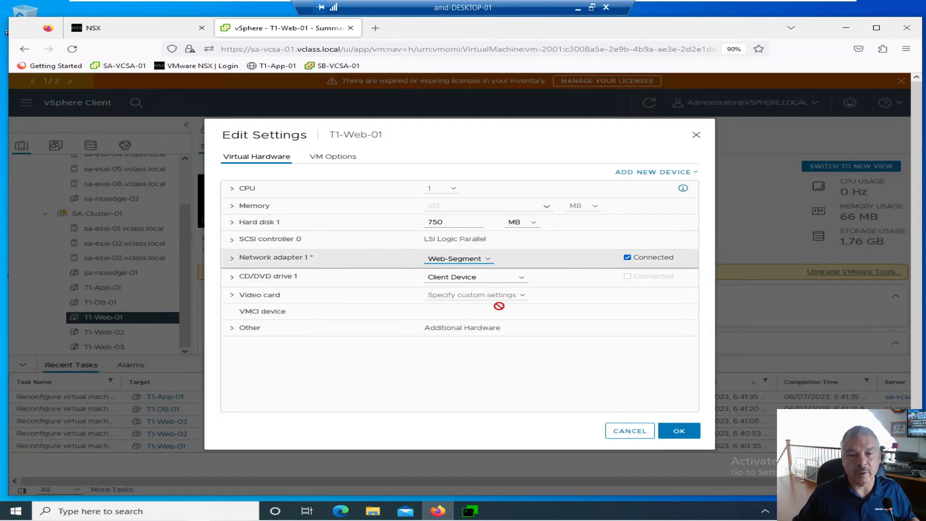
left_click(678, 431)
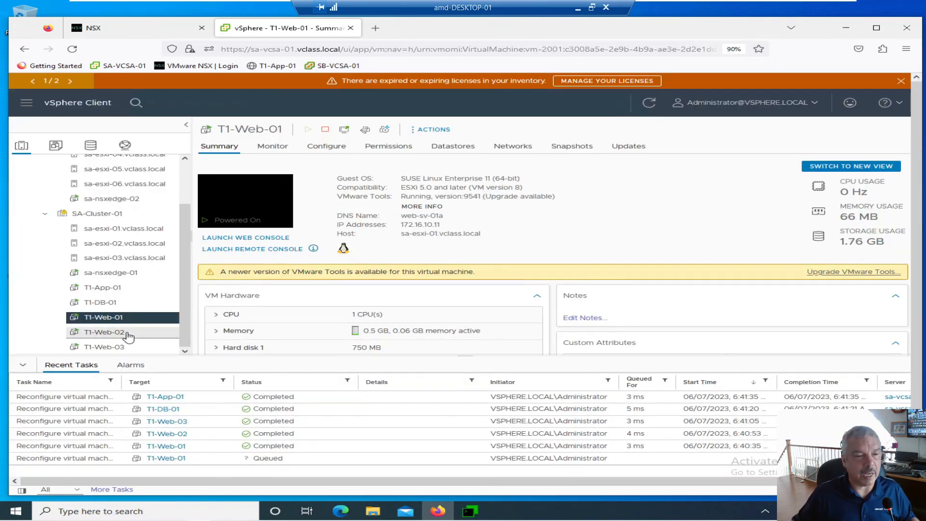
Connect network adapter 1 of virtual machine T1-Web-02 to Web-Segment and save its settings
right_click(104, 332)
left_click(166, 322)
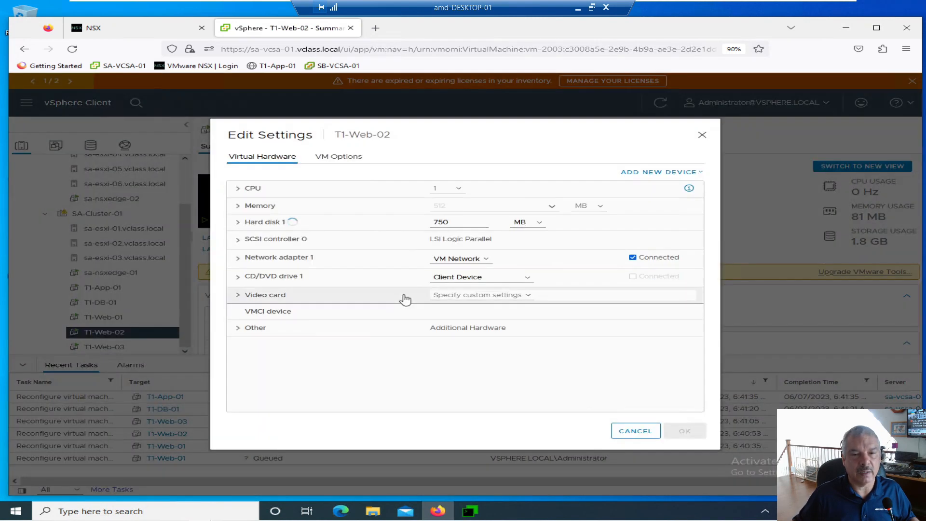
left_click(455, 259)
left_click(450, 283)
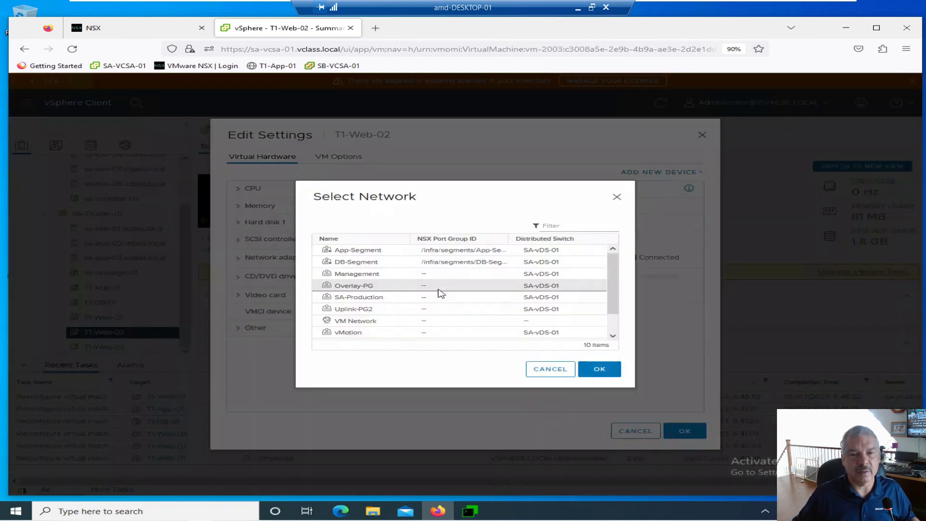
scroll(434, 304, "down", 2)
left_click(394, 334)
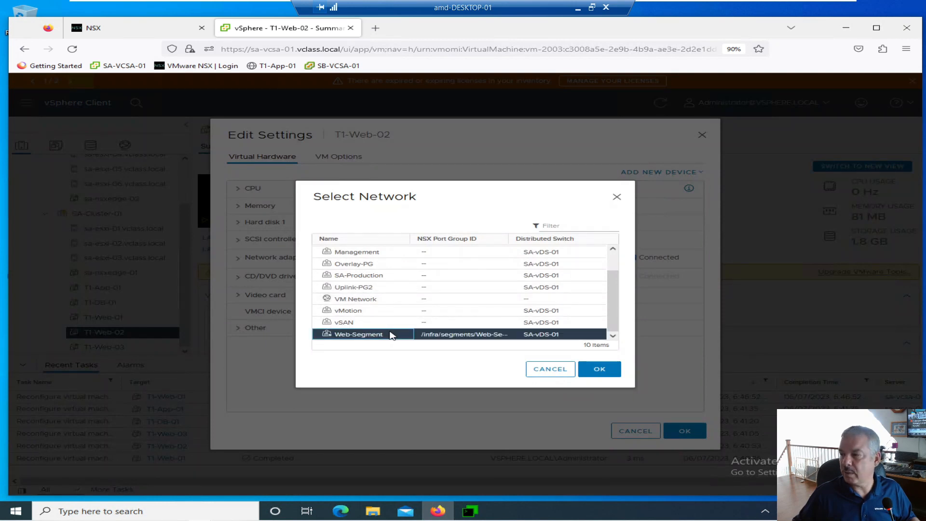
left_click(600, 369)
left_click(679, 431)
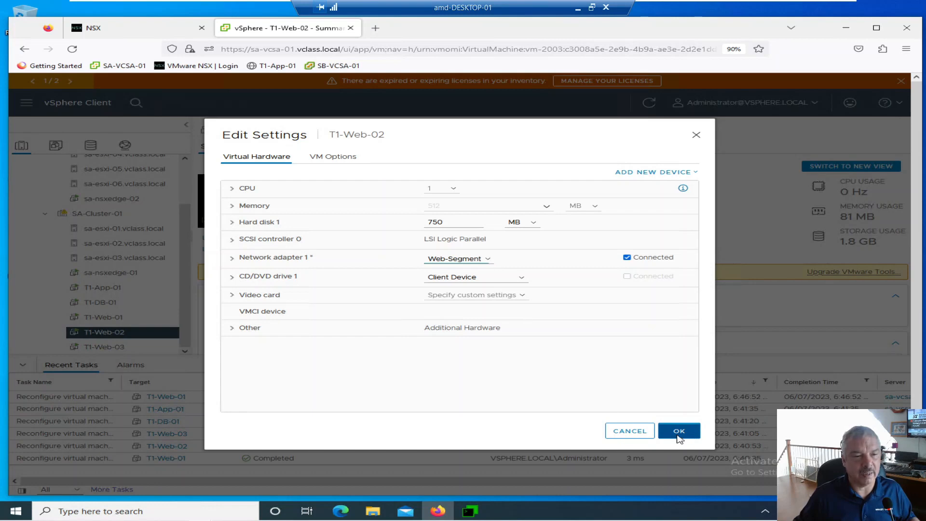
Connect network adapter 1 of virtual machine T1-Web-03 to Web-Segment and save its settings
left_click(108, 348)
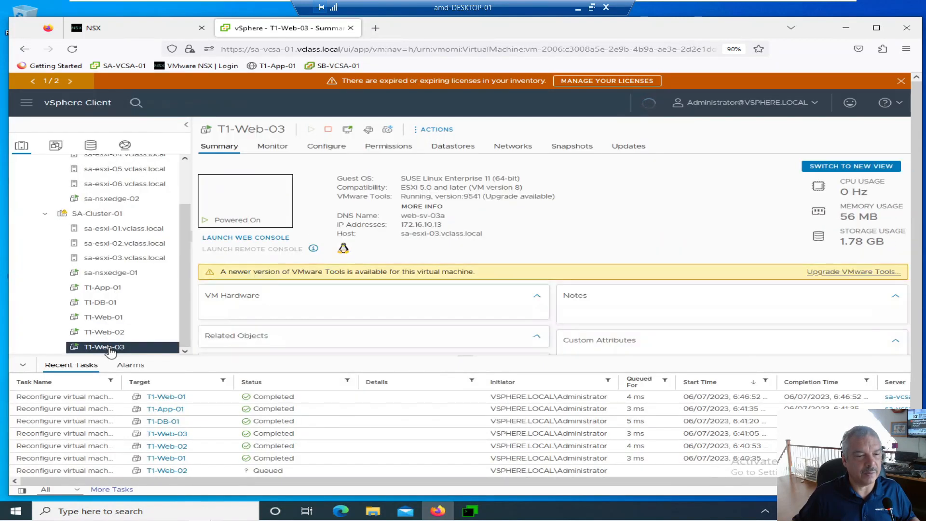
right_click(109, 348)
left_click(136, 321)
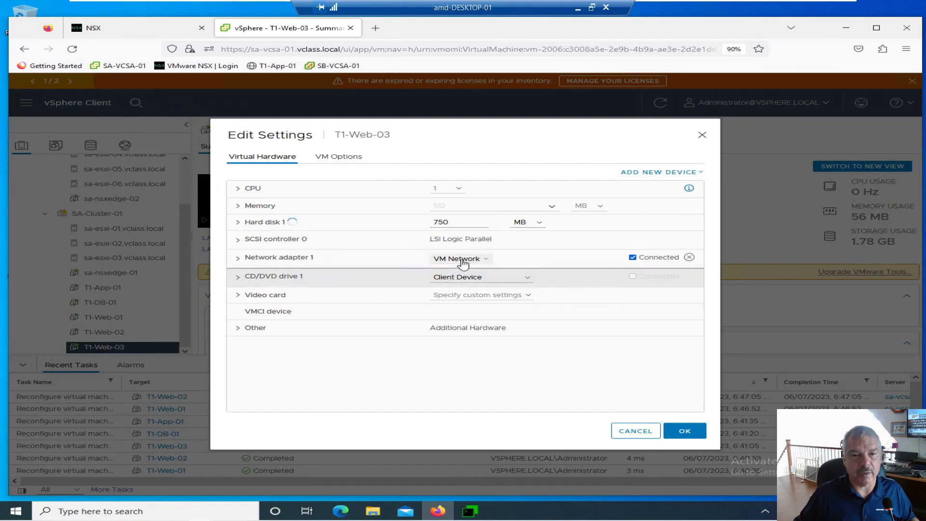
left_click(457, 259)
left_click(451, 284)
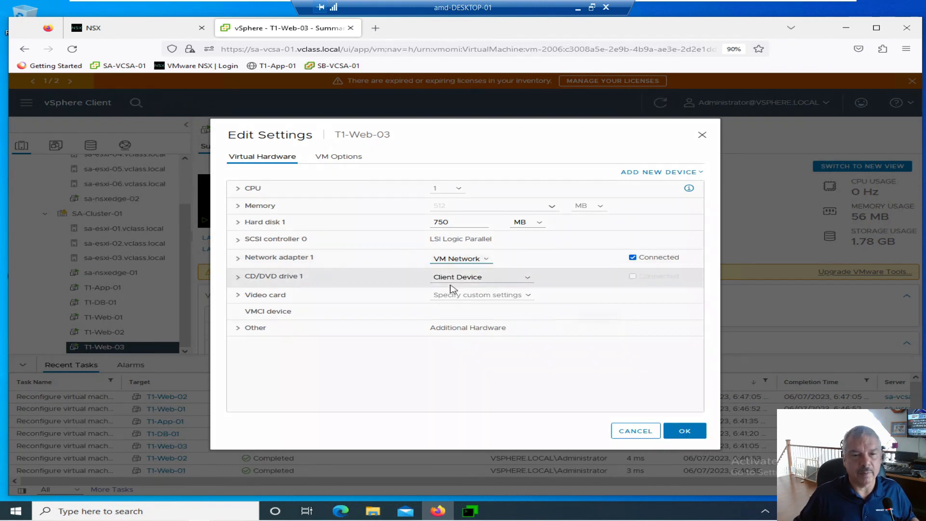
scroll(375, 339, "down", 2)
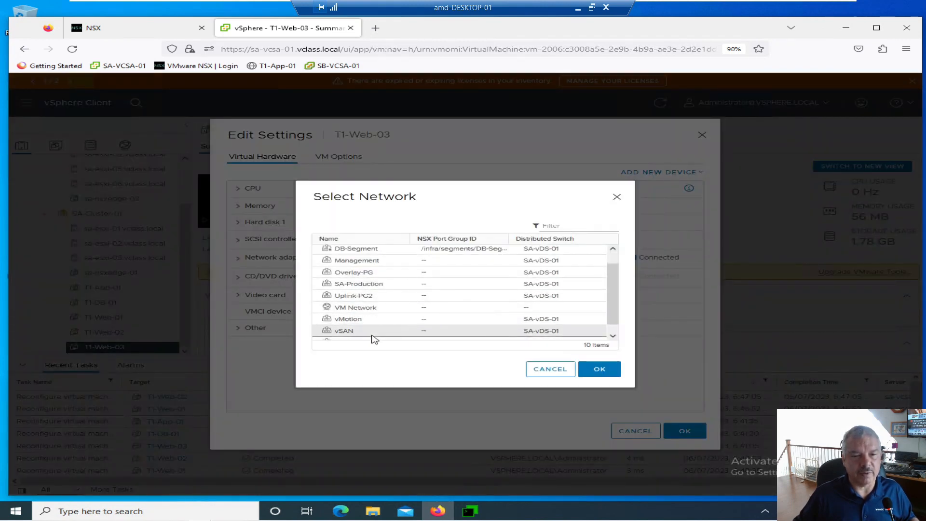
left_click(373, 334)
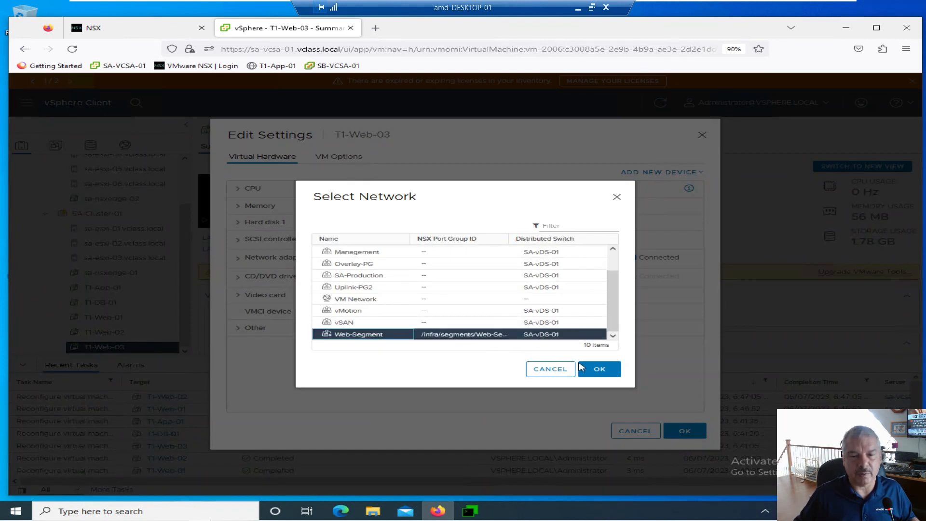
left_click(596, 370)
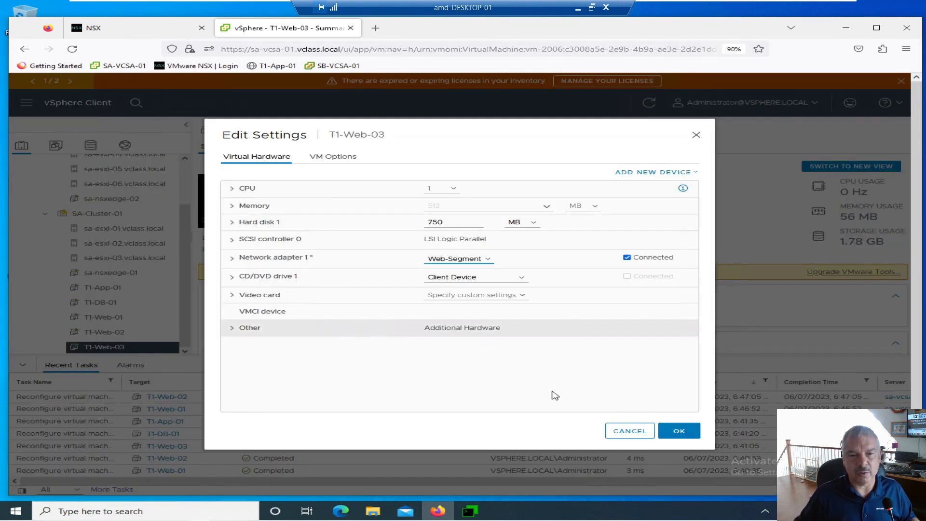
left_click(679, 430)
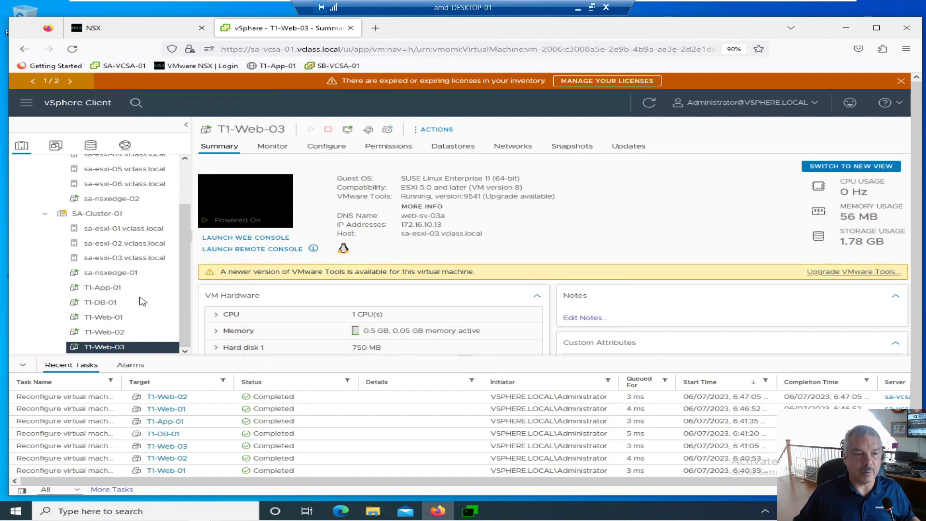
Connect network adapter 1 of virtual machine T1-App-01 to App-Segment and save its settings
left_click(102, 288)
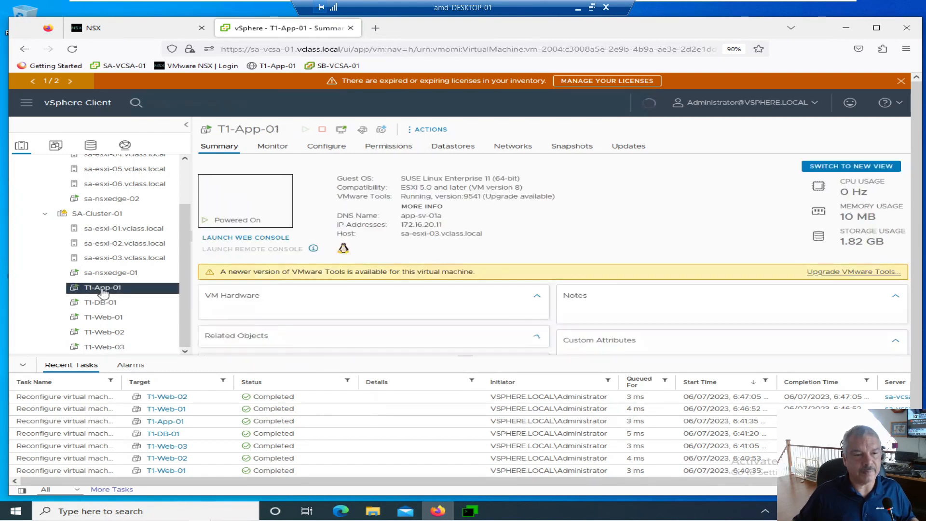
right_click(103, 289)
left_click(142, 322)
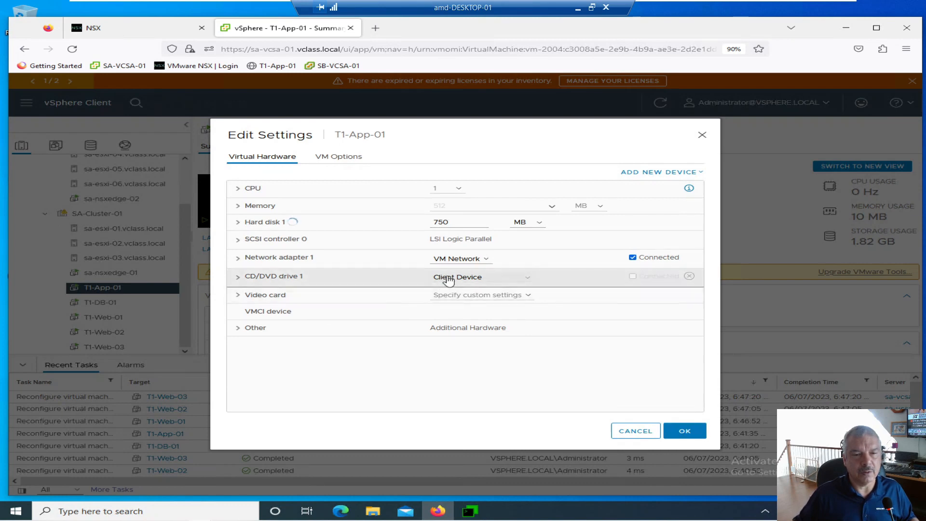
left_click(452, 263)
left_click(441, 283)
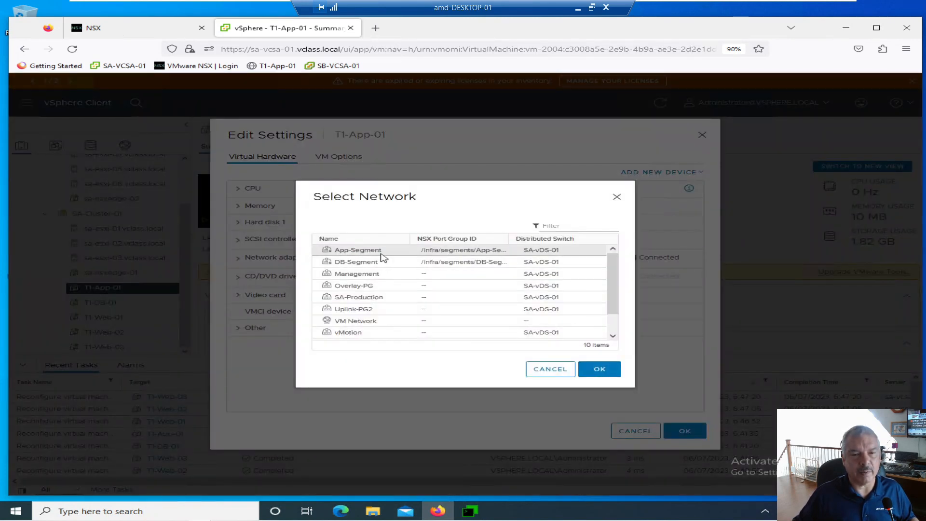
left_click(381, 252)
left_click(586, 369)
left_click(680, 432)
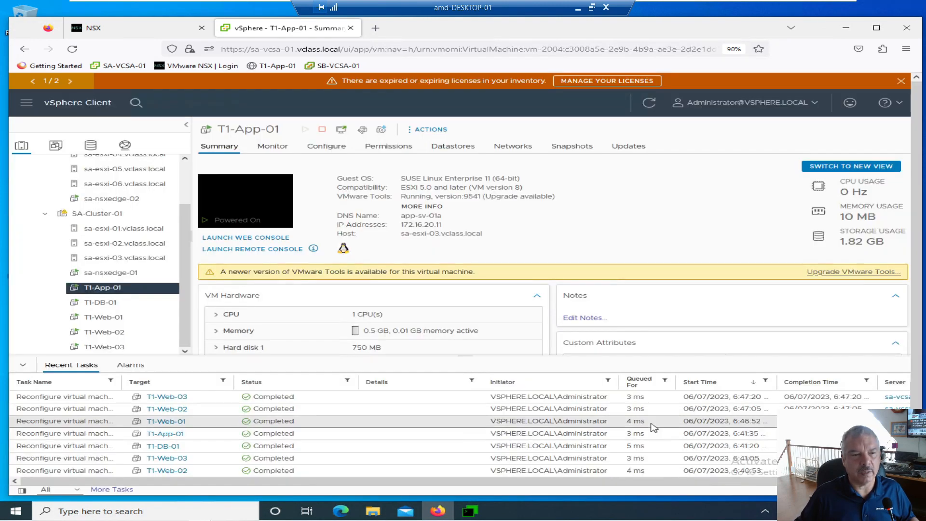
Connect network adapter 1 of virtual machine T1-DB-01 to DB-Segment and save its settings
left_click(104, 304)
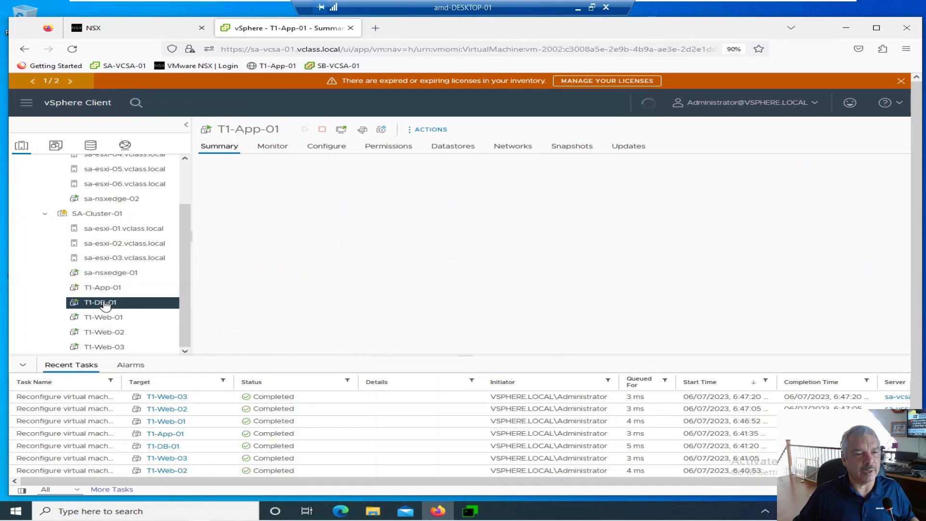
right_click(105, 304)
left_click(151, 322)
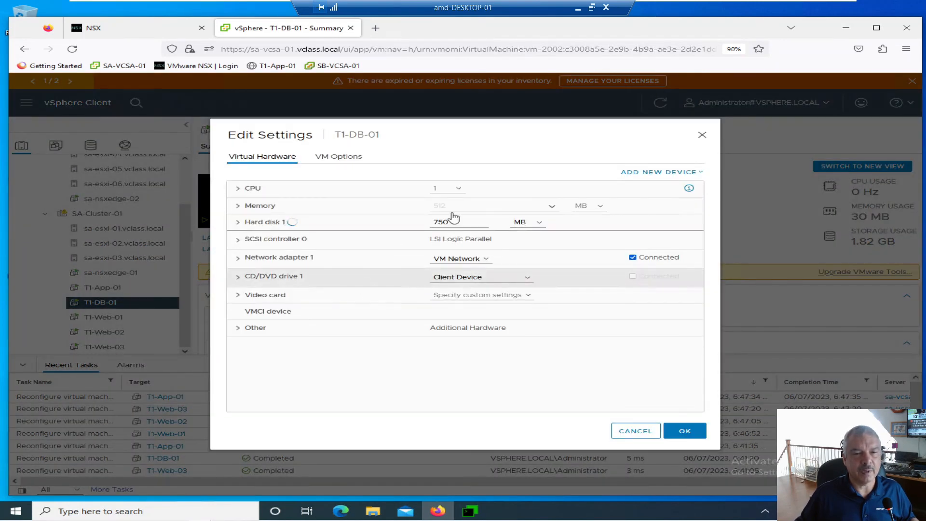
left_click(442, 261)
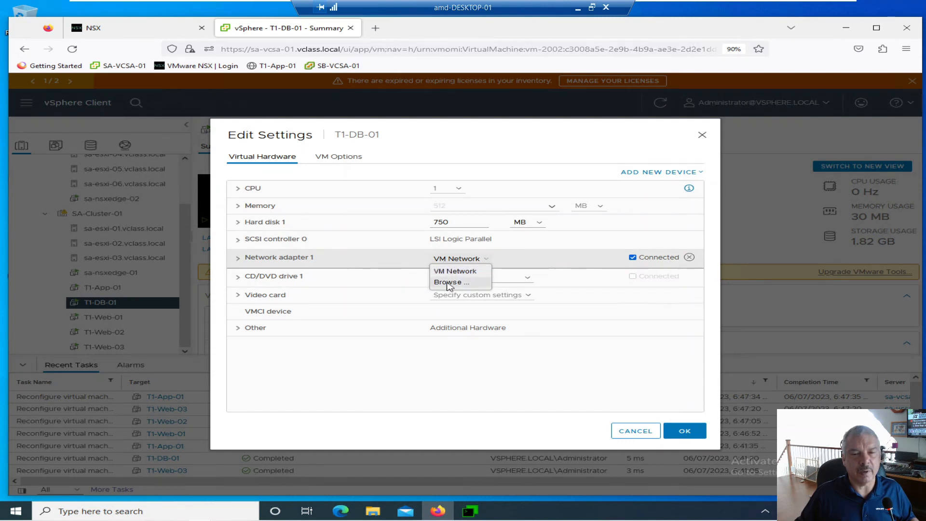
left_click(449, 283)
left_click(374, 265)
left_click(599, 369)
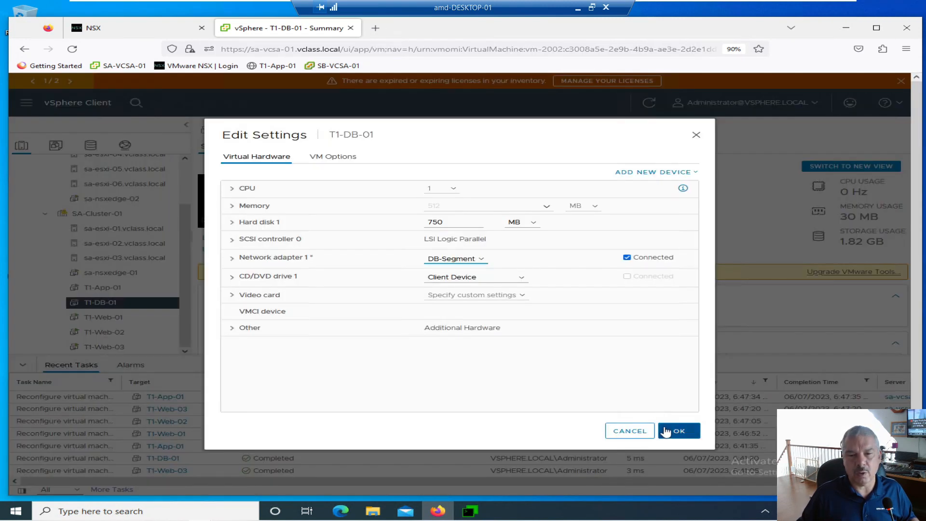
left_click(671, 432)
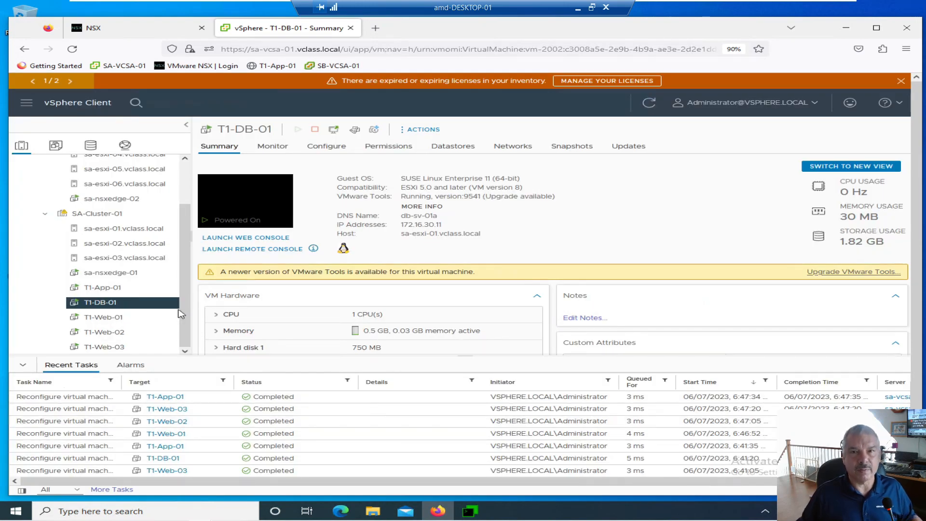
Switch to NSX, refresh the segment list, and check the segment ports attached to Web-Segment
left_click(117, 30)
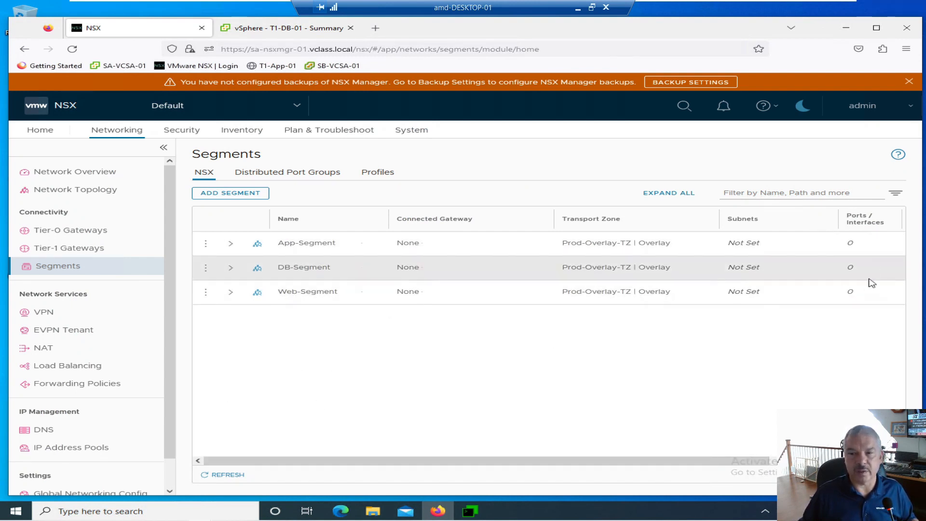
left_click(228, 475)
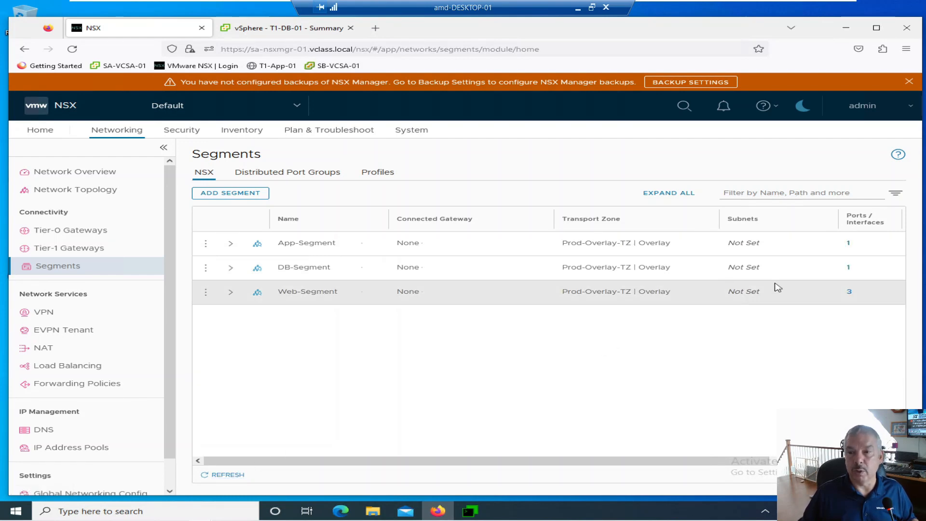
left_click(849, 292)
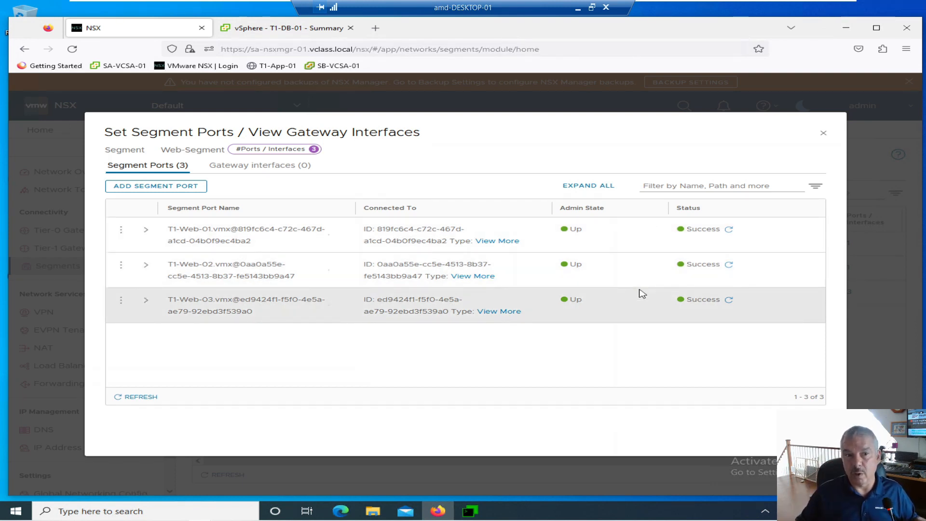
left_click(804, 430)
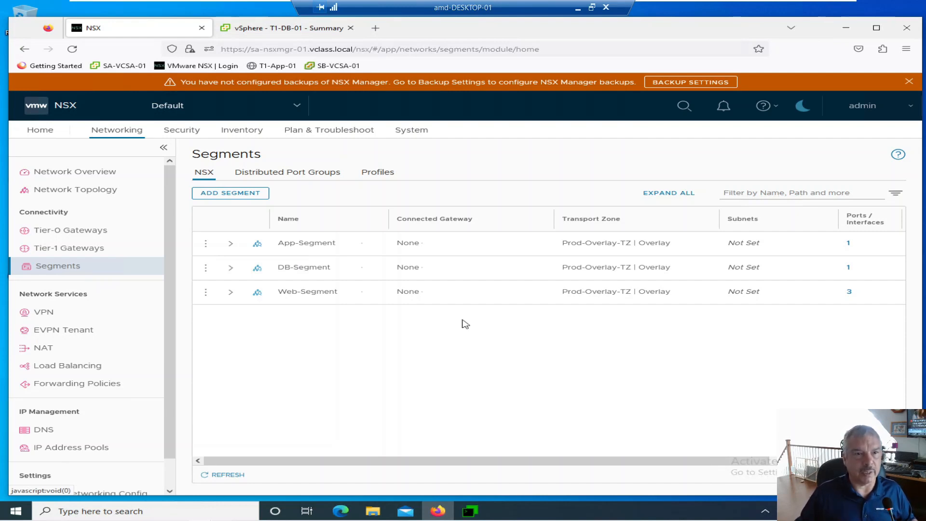
Switch to vSphere and look up the IP addresses of virtual machines T1-Web-01, T1-Web-02 and T1-Web-03
left_click(251, 28)
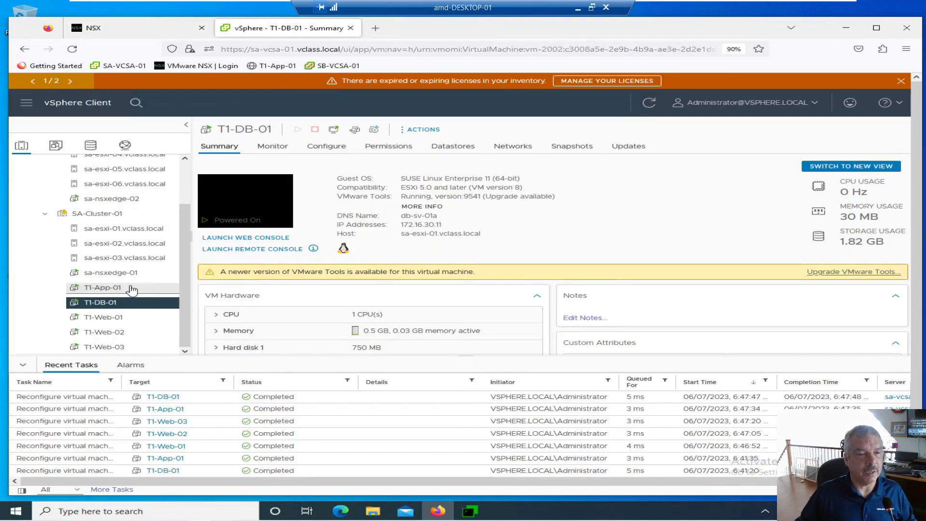
left_click(128, 318)
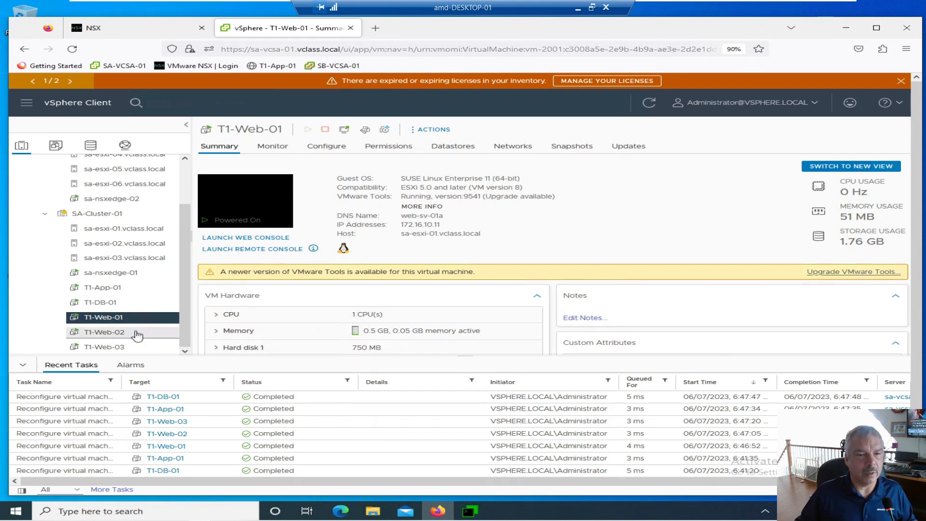
left_click_drag(403, 225, 447, 227)
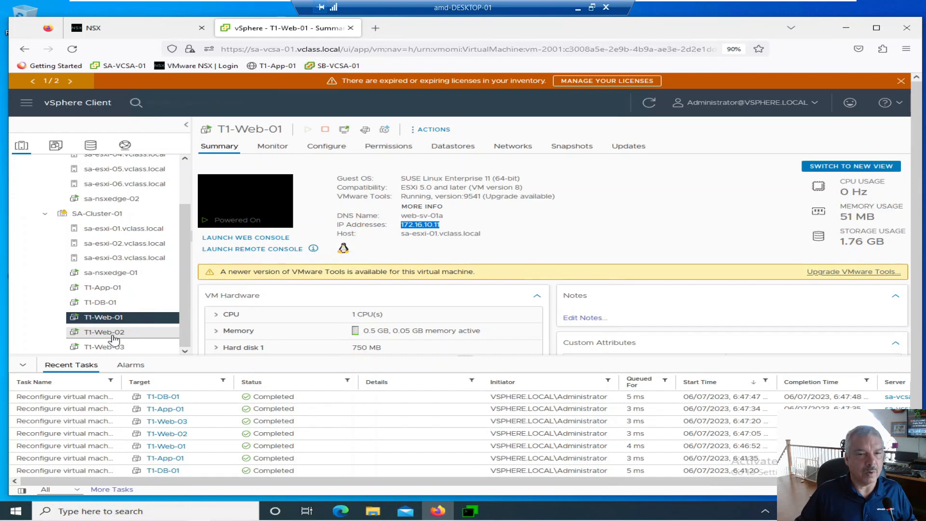
left_click(97, 332)
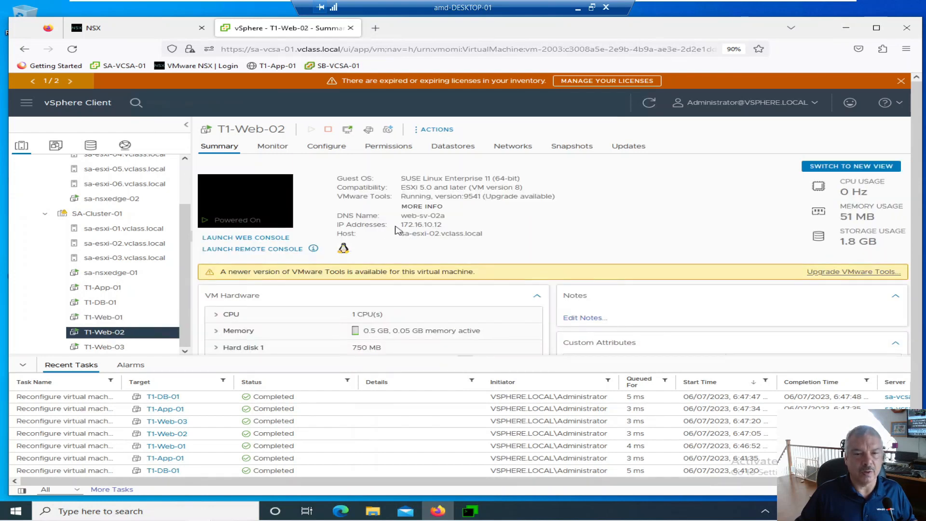
left_click(103, 347)
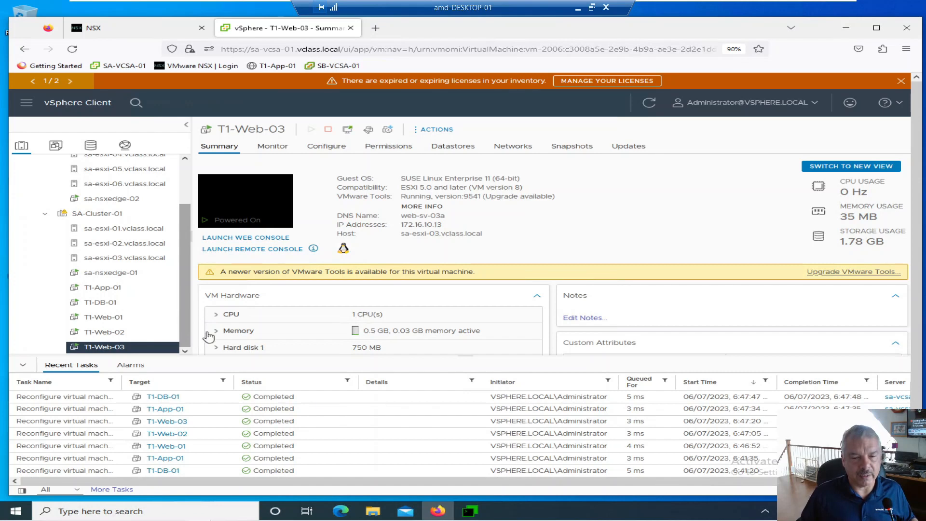
Open the web console of T1-Web-01 and log in as root with the account password
left_click(117, 318)
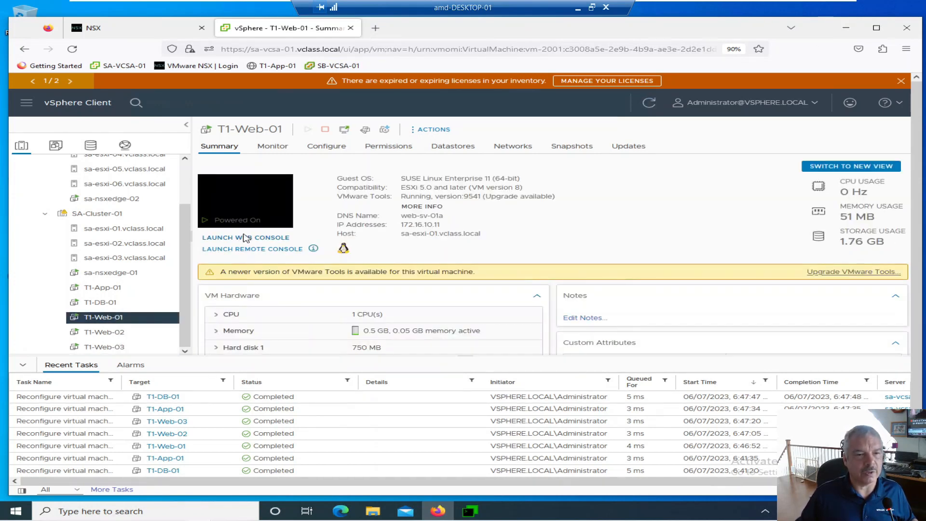
left_click(244, 238)
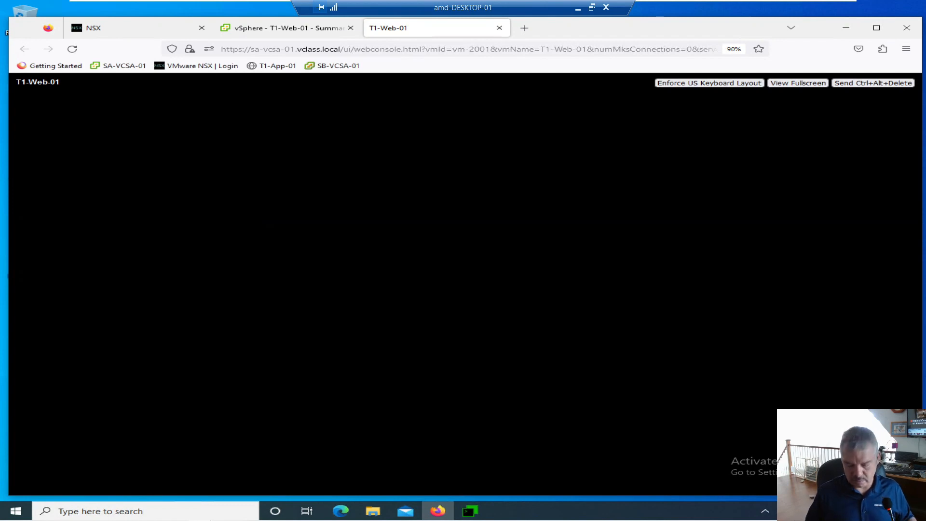
type("root")
key("Return")
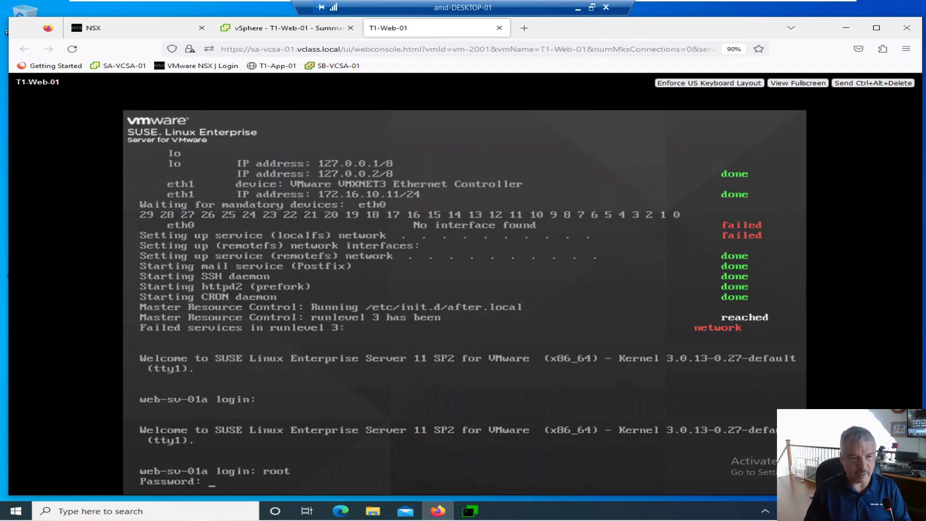
key("Return")
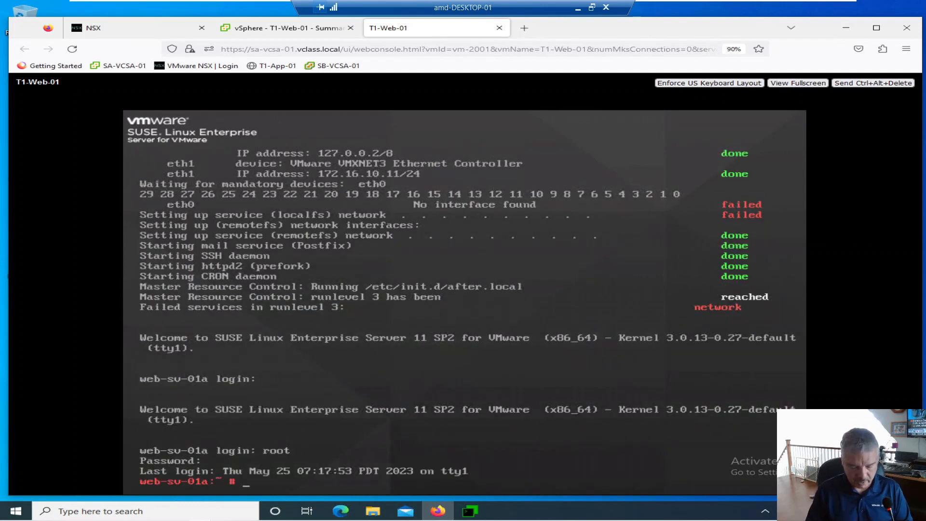
Show the network interface configuration of T1-Web-01 with ifconfig
type("ifconfig")
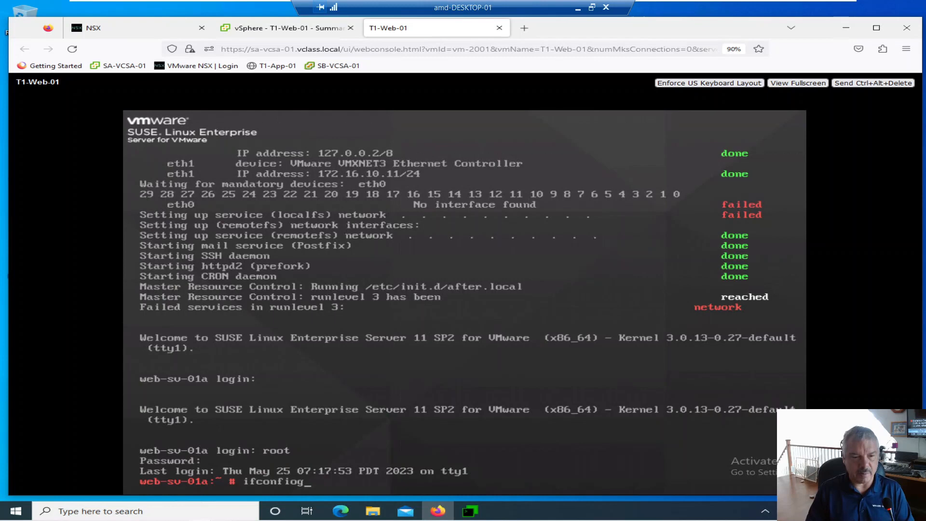
type("g")
key("Return")
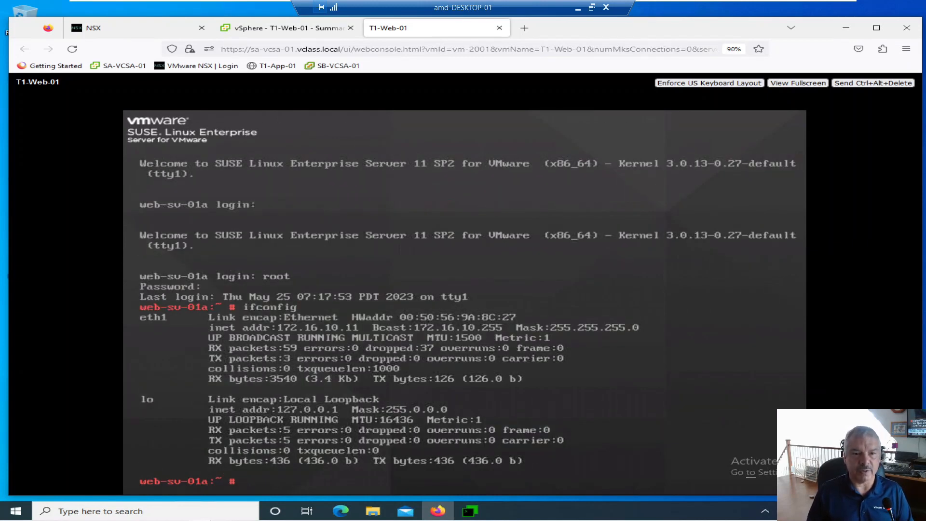
Ping 172.16.10.12 and 172.16.10.13 from the T1-Web-01 console, stopping each ping after a few packets
type("ping 172.16.10")
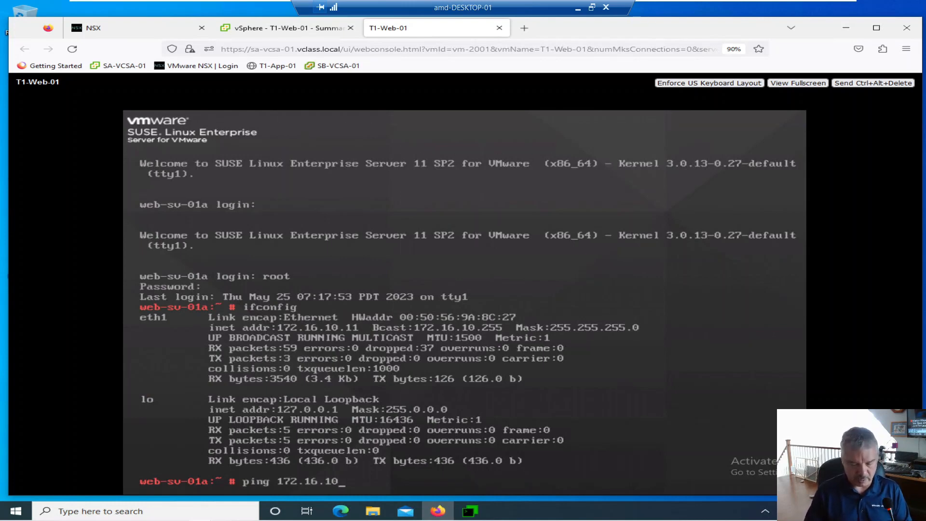
type(".12")
key("Return")
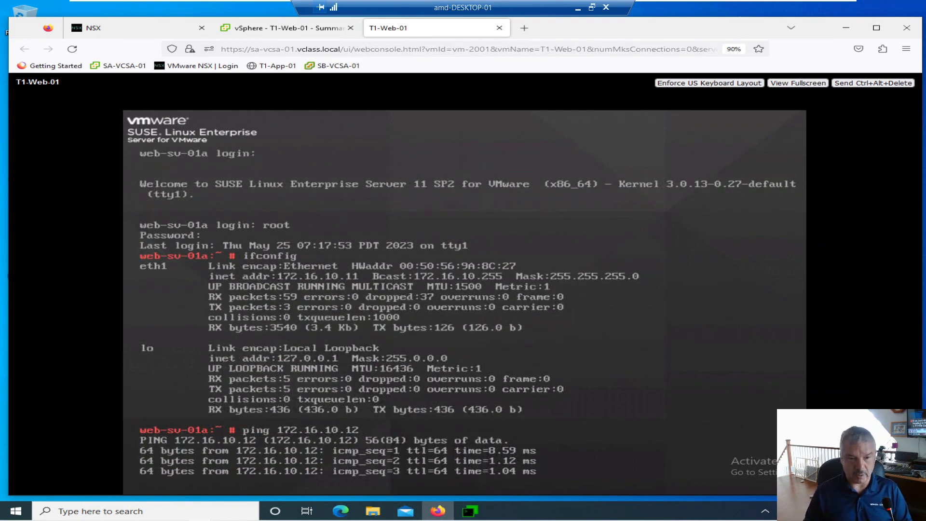
key("ctrl+c")
key("Up")
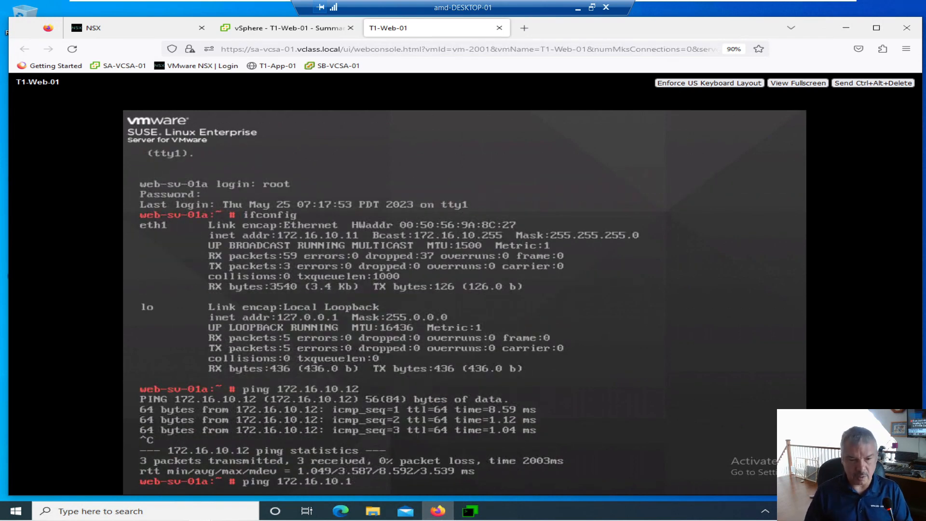
key("Return")
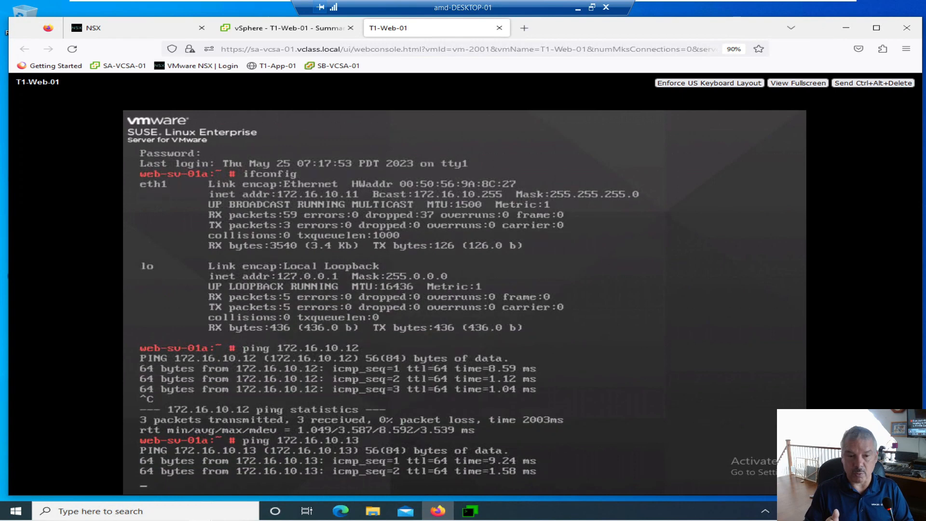
key("ctrl+c")
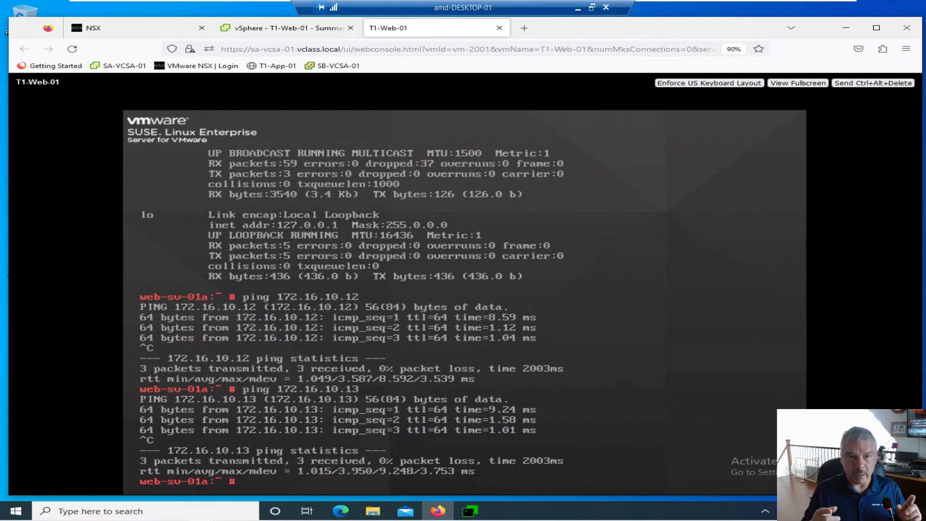
Return to vSphere and look up the IP addresses of virtual machines T1-App-01 and T1-DB-01
left_click(268, 29)
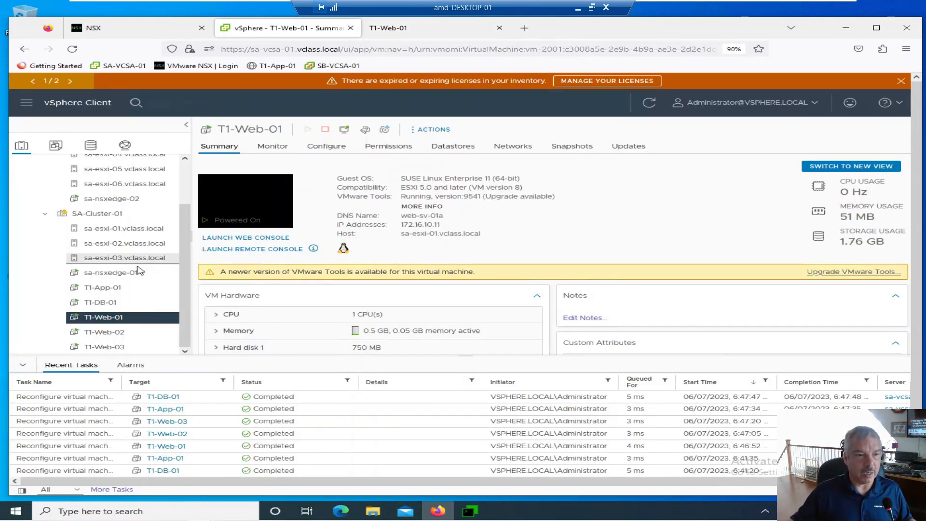
left_click(124, 289)
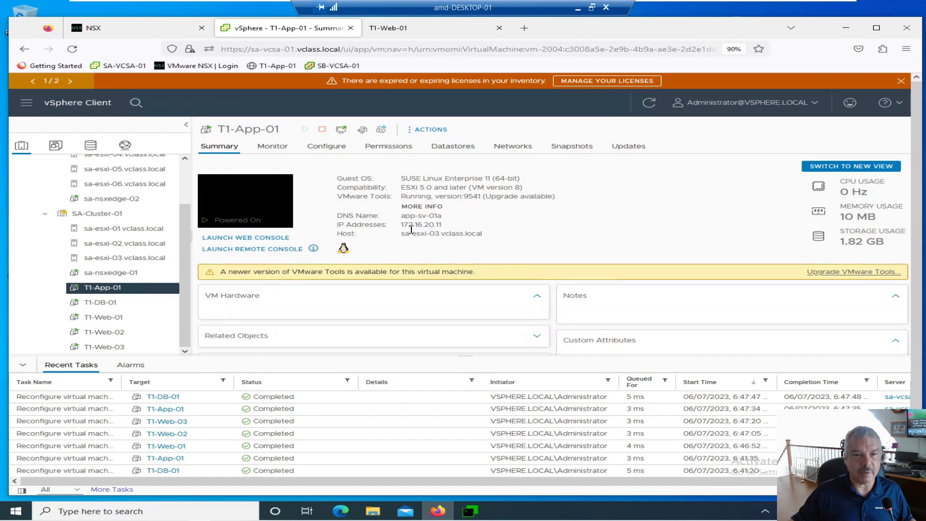
left_click_drag(404, 224, 440, 224)
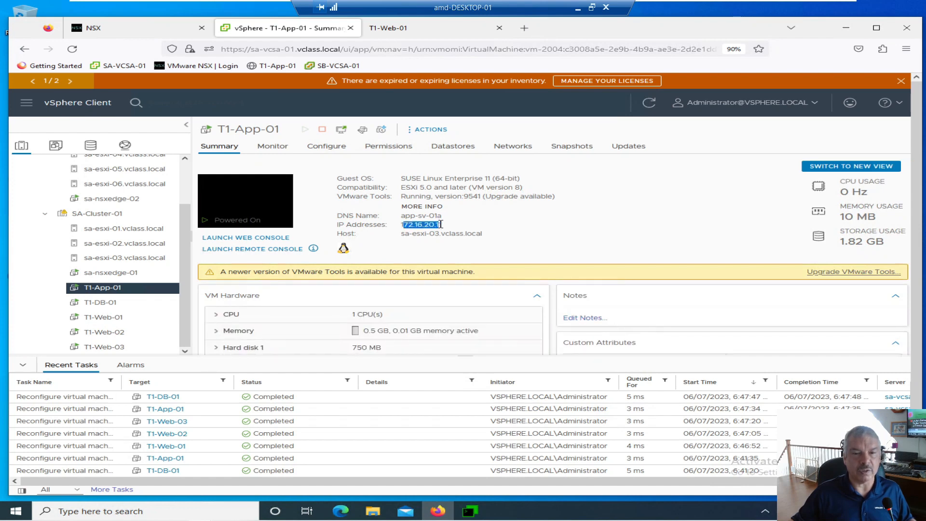
left_click(103, 306)
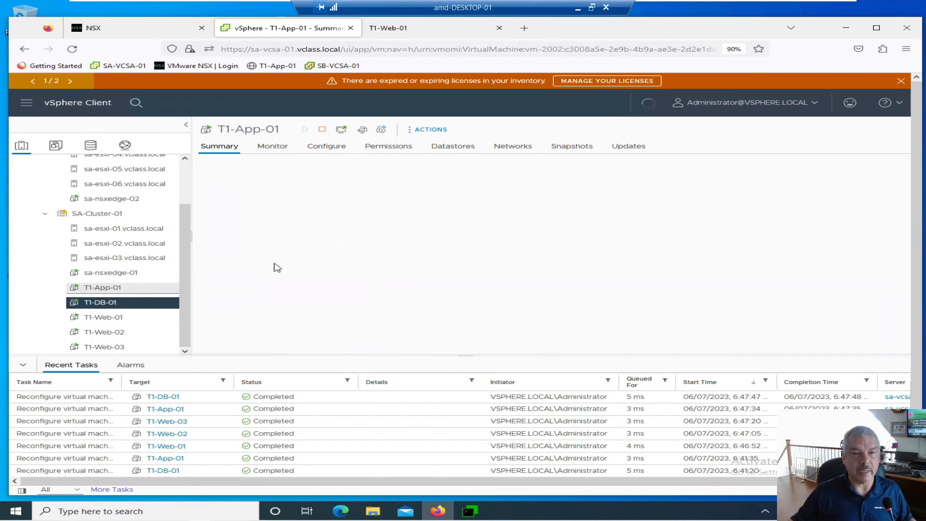
left_click_drag(404, 224, 440, 225)
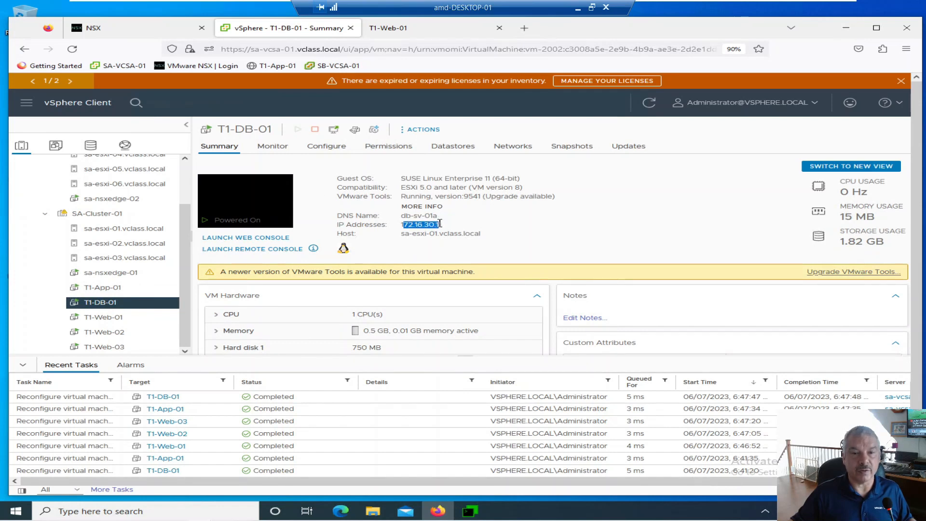
Go back to the T1-Web-01 console, ping T1-App-01 at 172.16.20.11, and stop the ping after a few packets
left_click(393, 28)
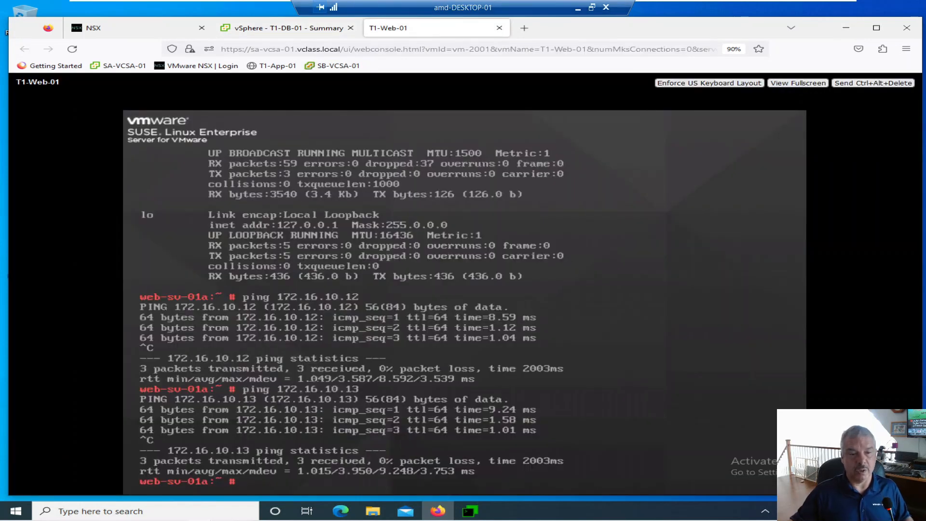
key("Up")
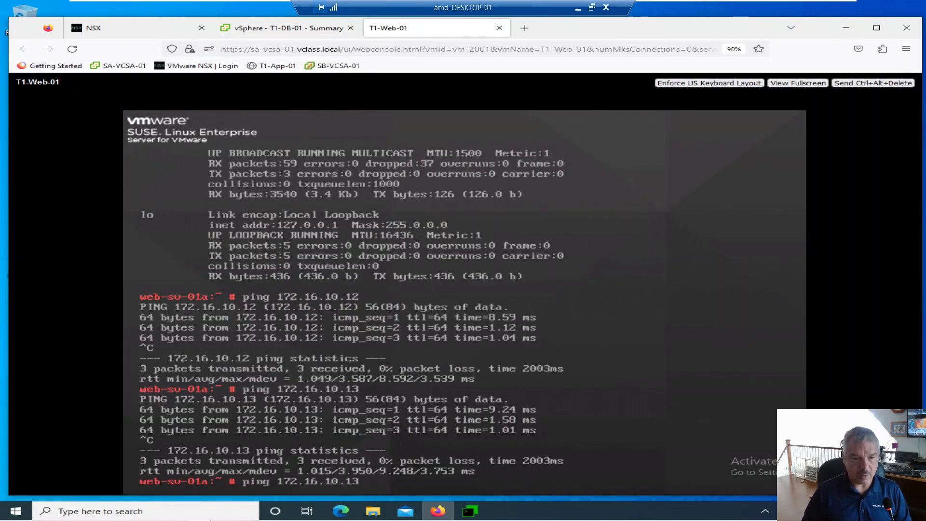
key("BackSpace")
key("BackSpace")
key("BackSpace")
key("BackSpace")
key("BackSpace")
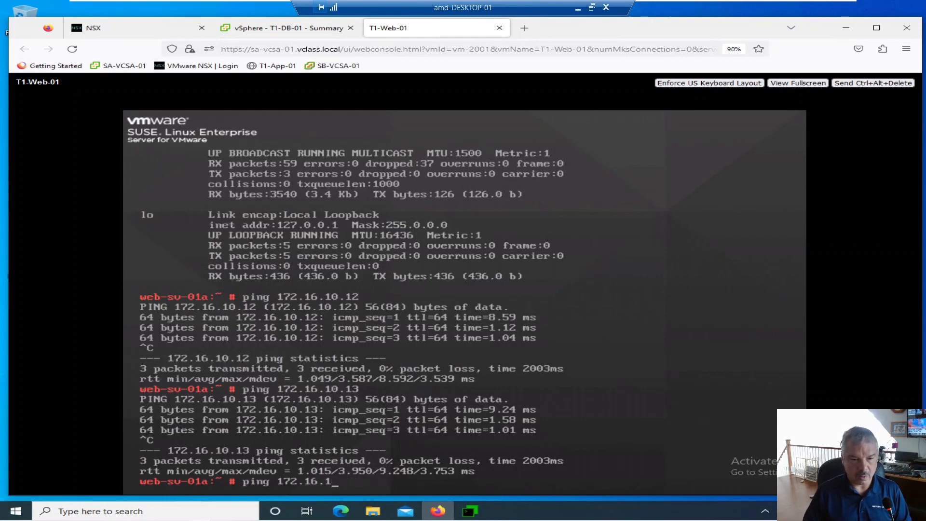
type("20.11")
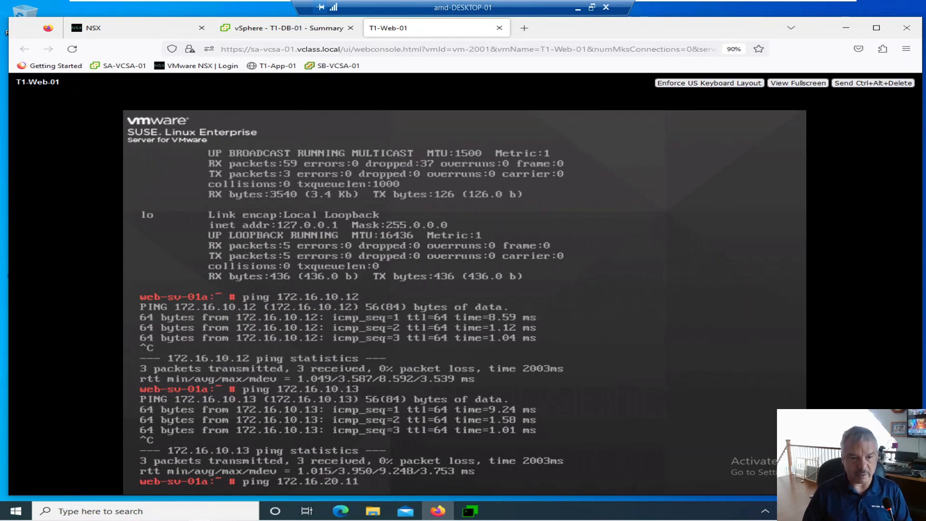
key("Return")
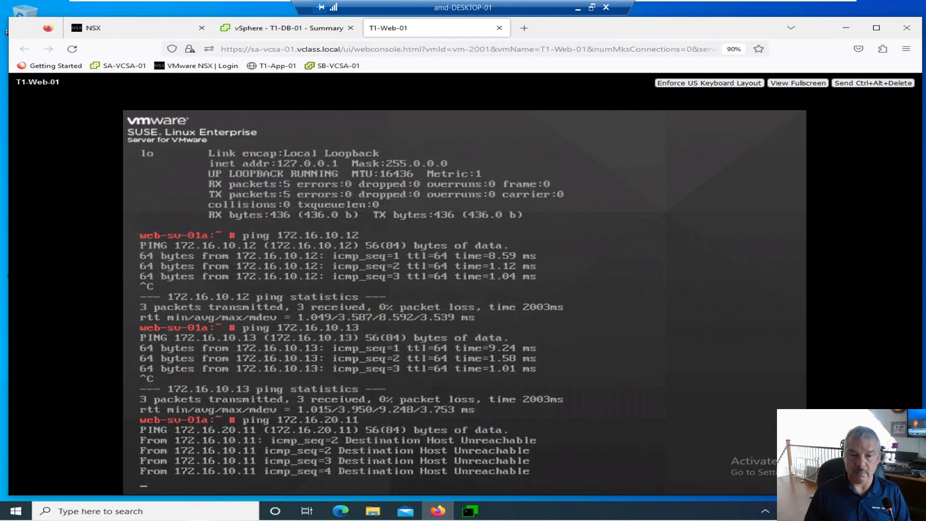
key("ctrl+c")
Ping T1-DB-01 at 172.16.30.11 from the T1-Web-01 console and stop the ping after a few packets
key("Up")
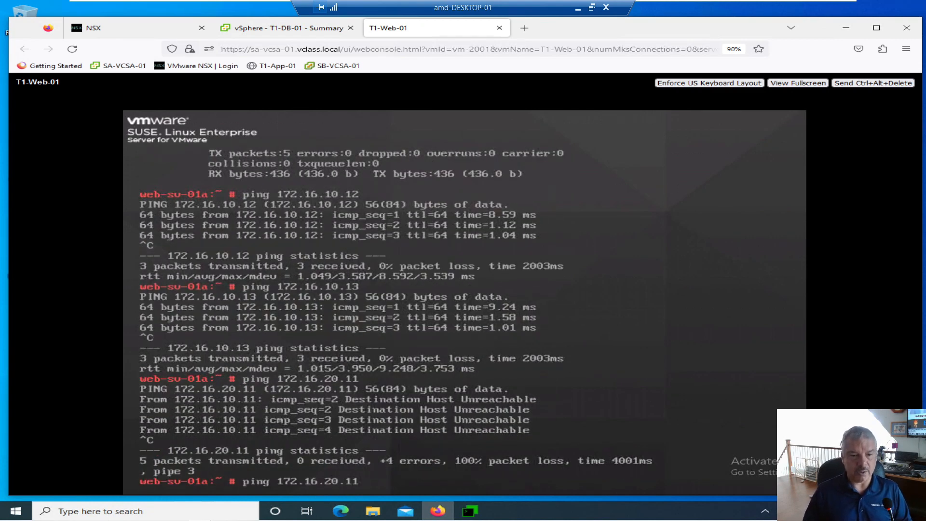
key("Left")
key("Left")
key("Left")
key("Left")
key("Left")
type("3")
key("Delete")
key("Return")
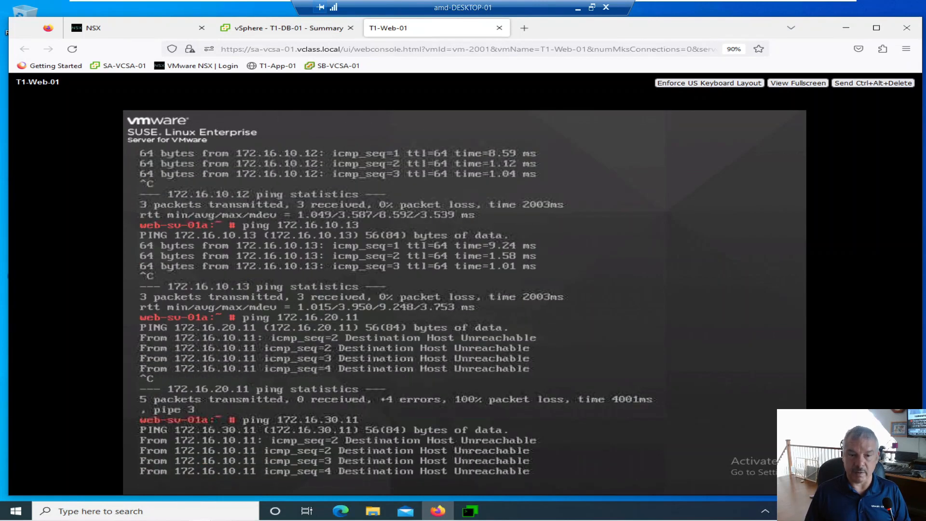
key("ctrl+c")
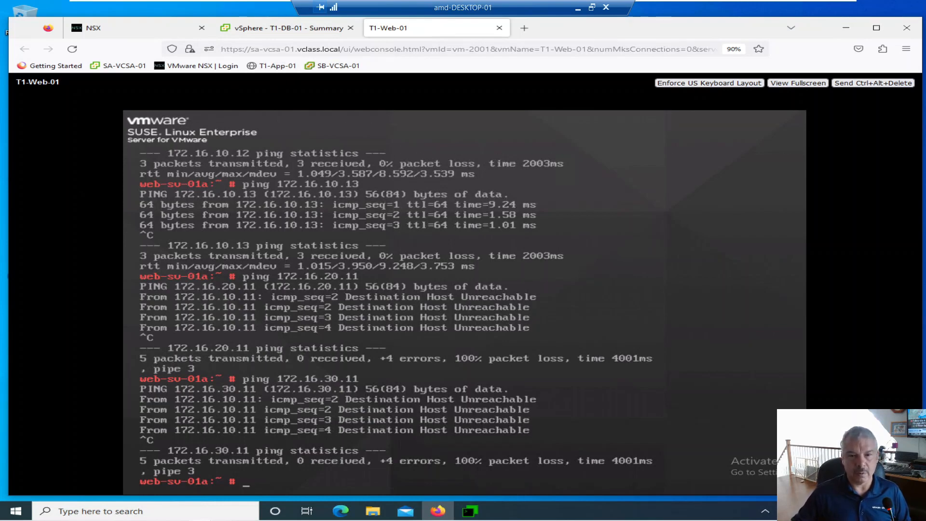
Switch to MTPuTTY, open a session to sa-nsxmgr-01.vclass.local, and hide the server and session lists
left_click(470, 513)
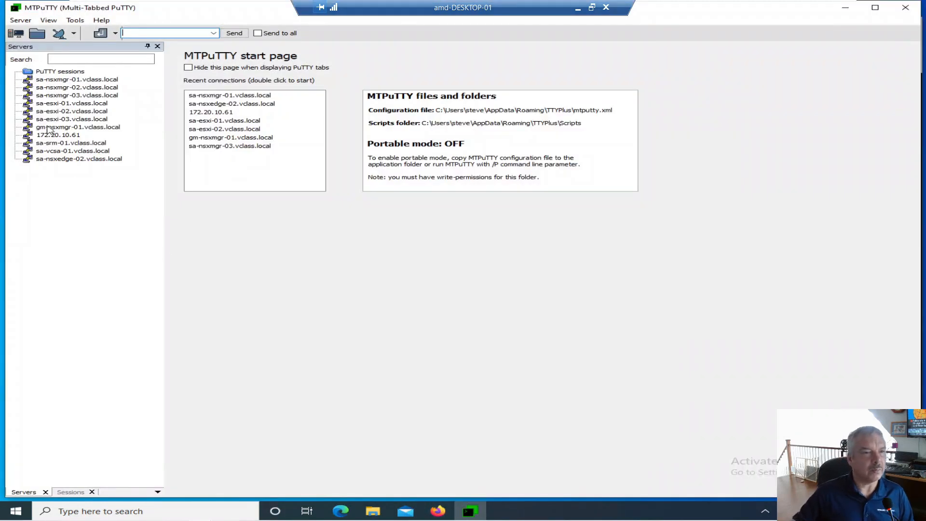
double_click(60, 80)
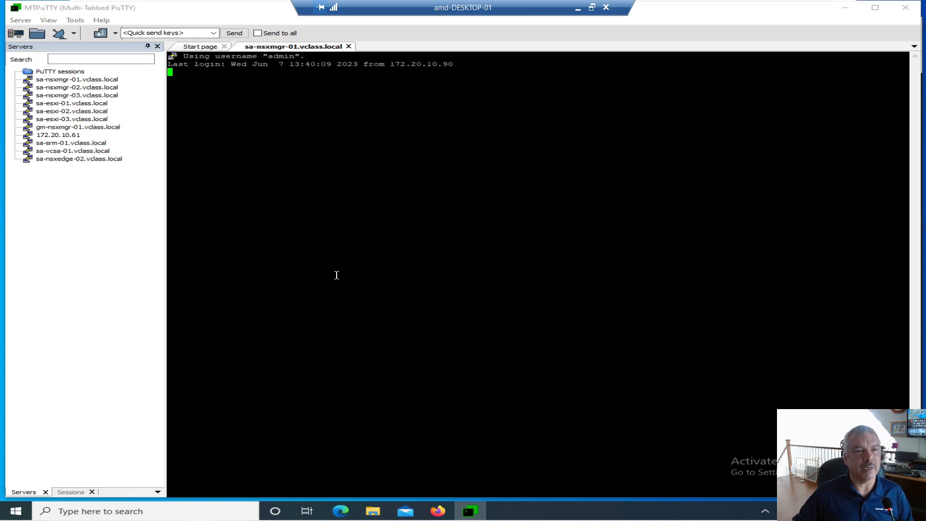
left_click(157, 47)
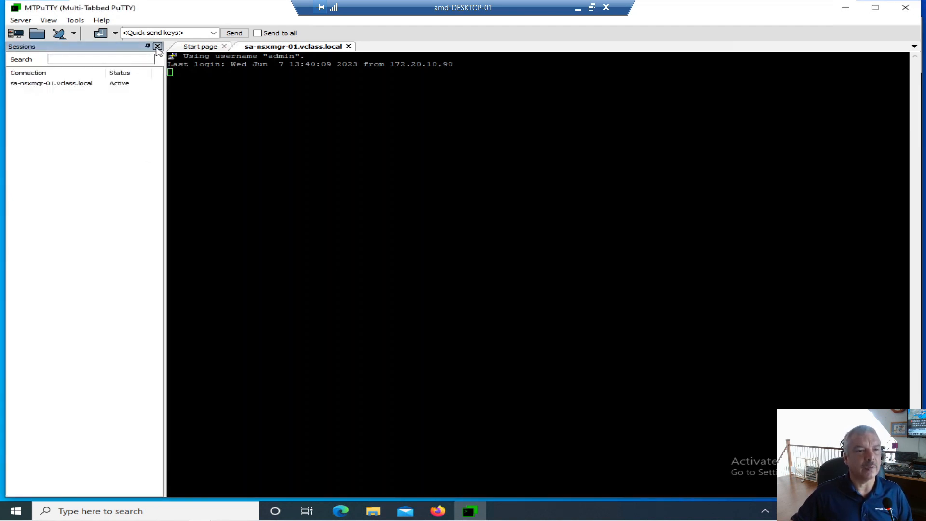
left_click(157, 47)
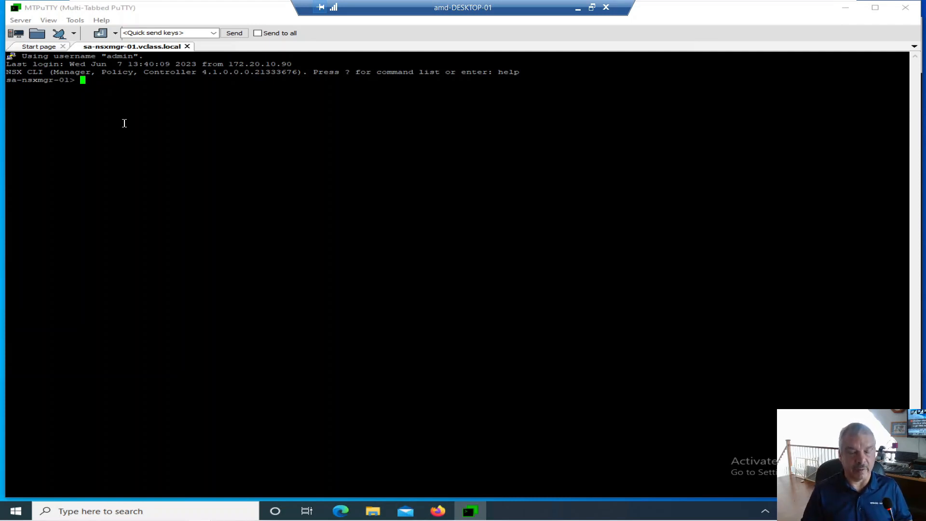
List the logical switches with get logical-switch and examine the segment names plus the Web-Segment UUID and VNI
type("get ")
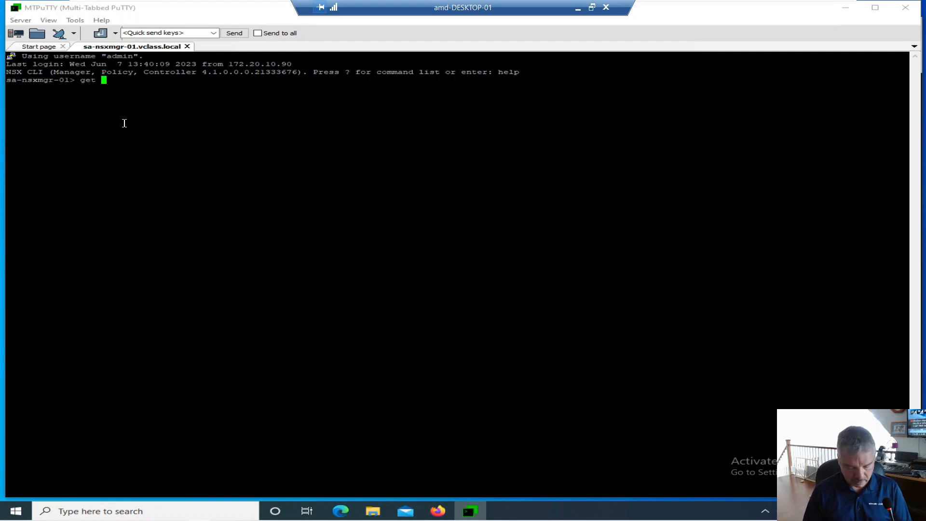
type("logical-switch")
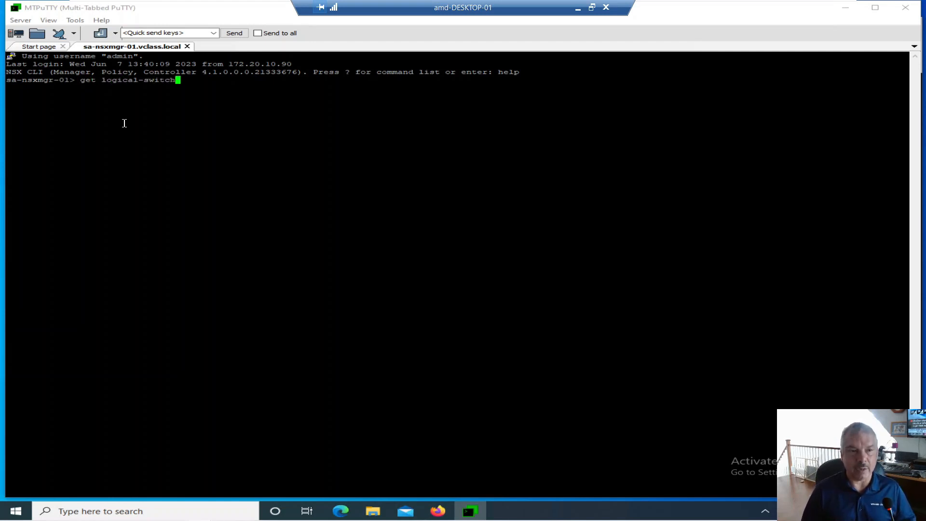
key("Return")
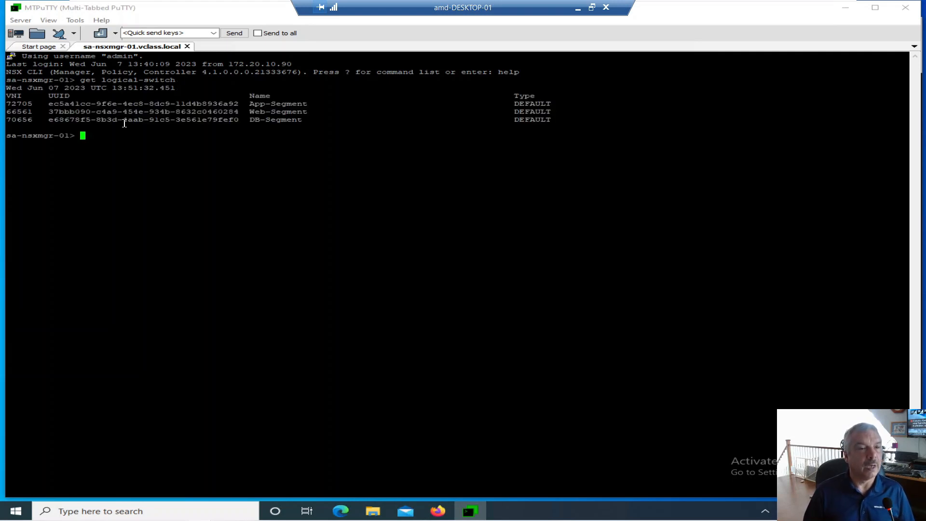
left_click_drag(246, 103, 266, 124)
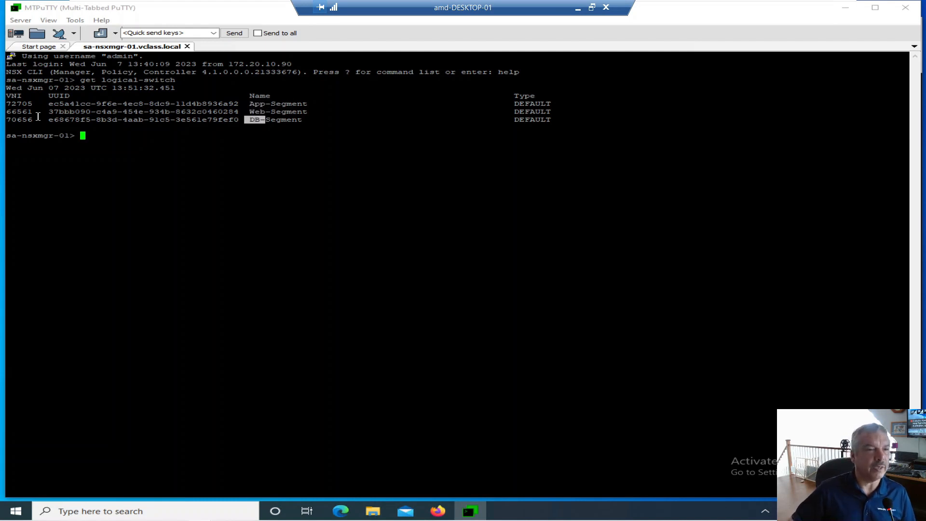
left_click_drag(43, 111, 238, 113)
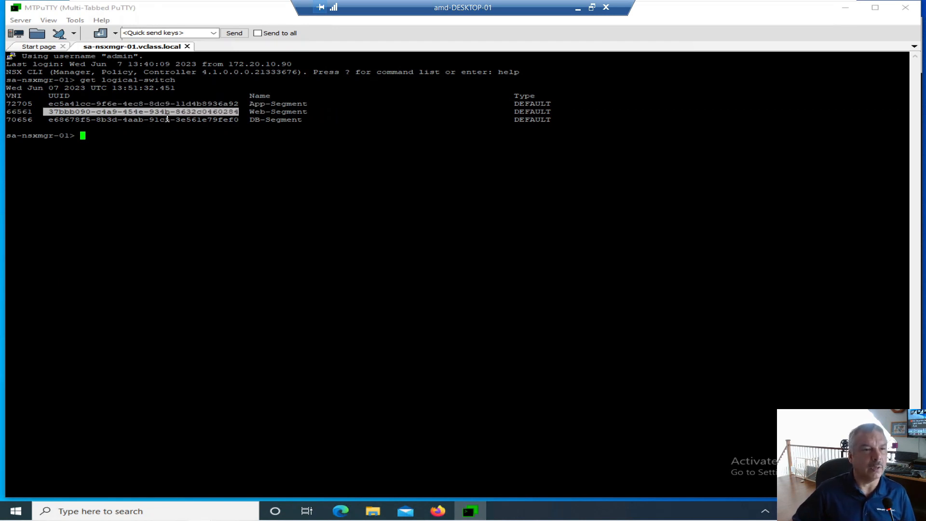
left_click_drag(32, 111, 9, 114)
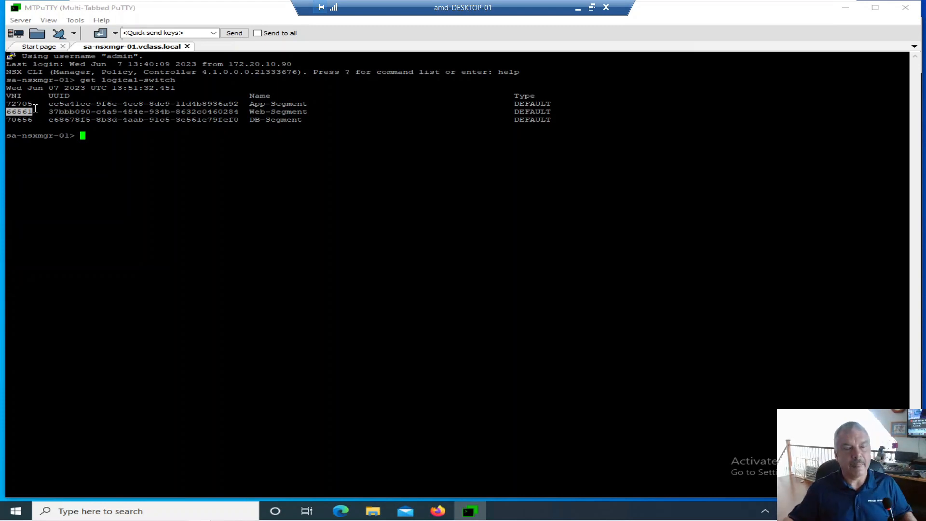
left_click(130, 154)
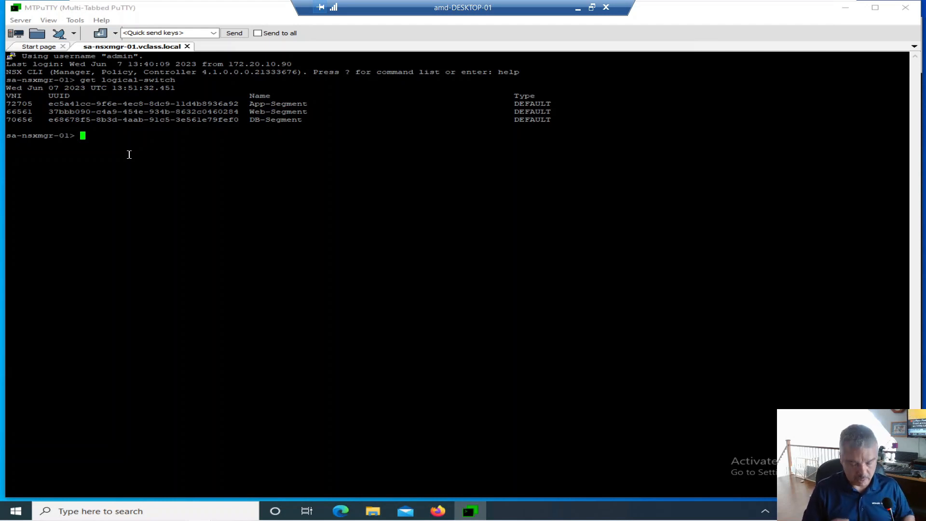
Query the tunnel endpoints of the Web-Segment by running get logical-switch 66561 vtep
type("get logi")
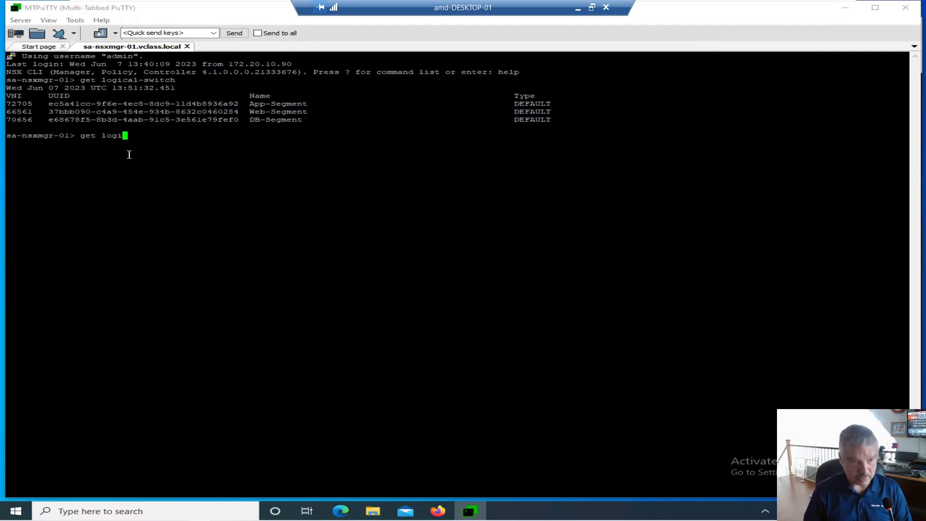
type("cal-switch")
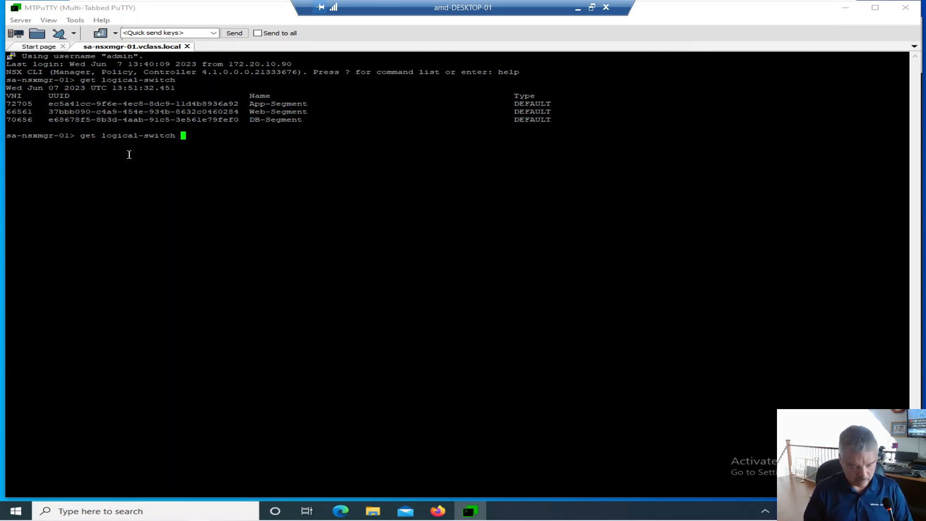
type(" 66")
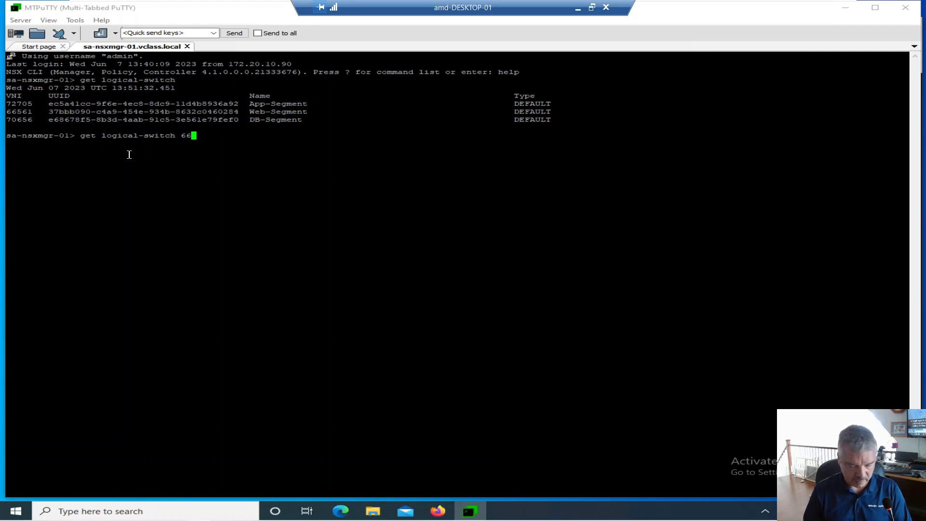
type("561")
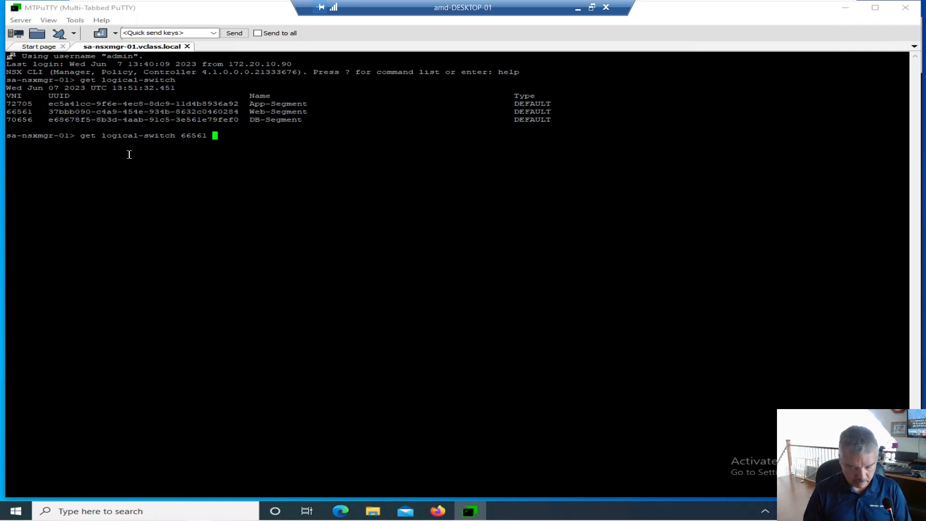
type("vtep")
key("Return")
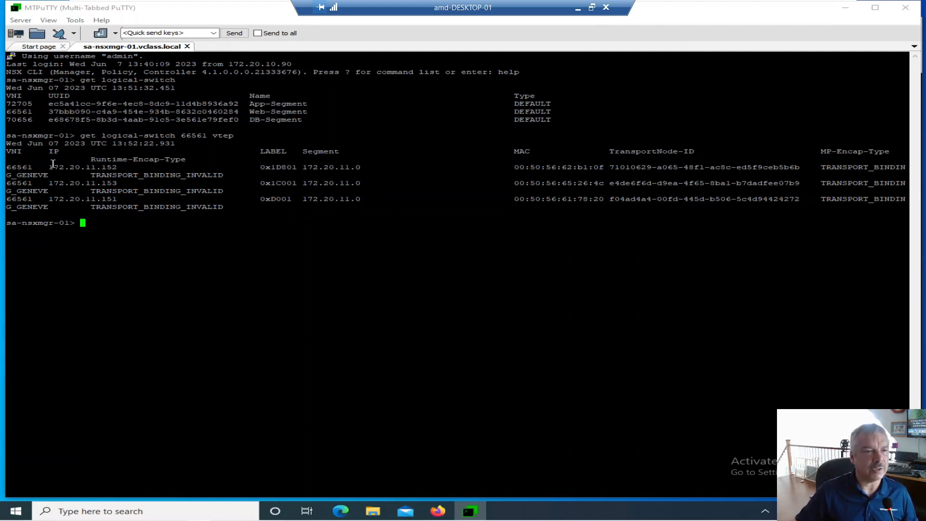
Examine the VTEP table's VNI, IP, label, segment, MAC, transport node ID and encapsulation type values
double_click(10, 152)
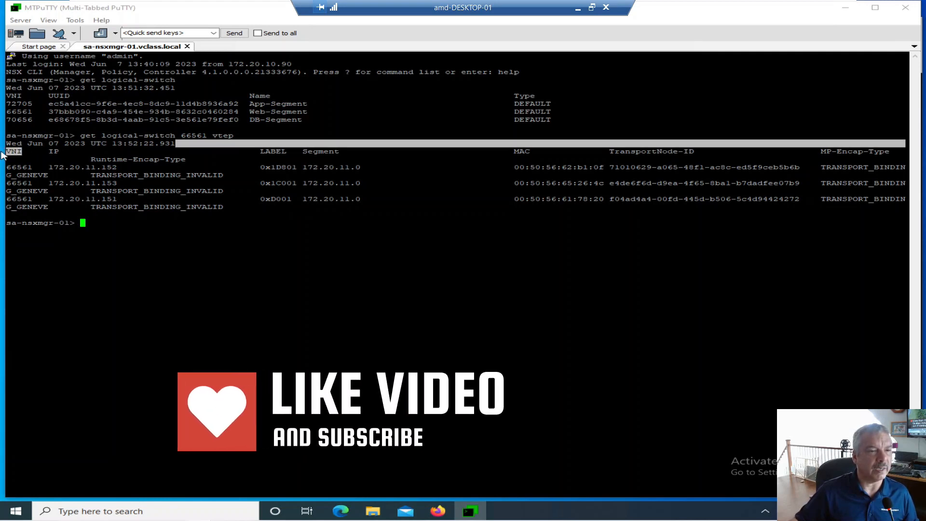
left_click_drag(9, 152, 117, 168)
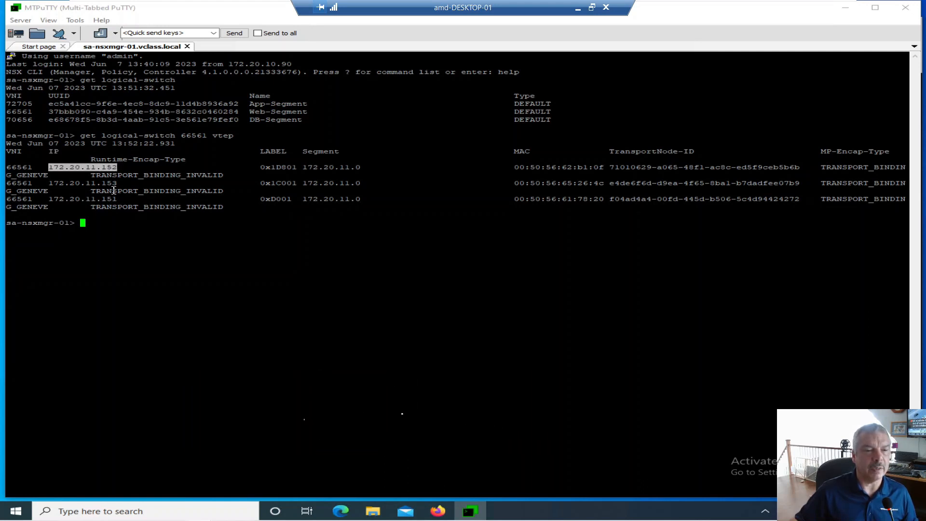
left_click_drag(120, 183, 59, 199)
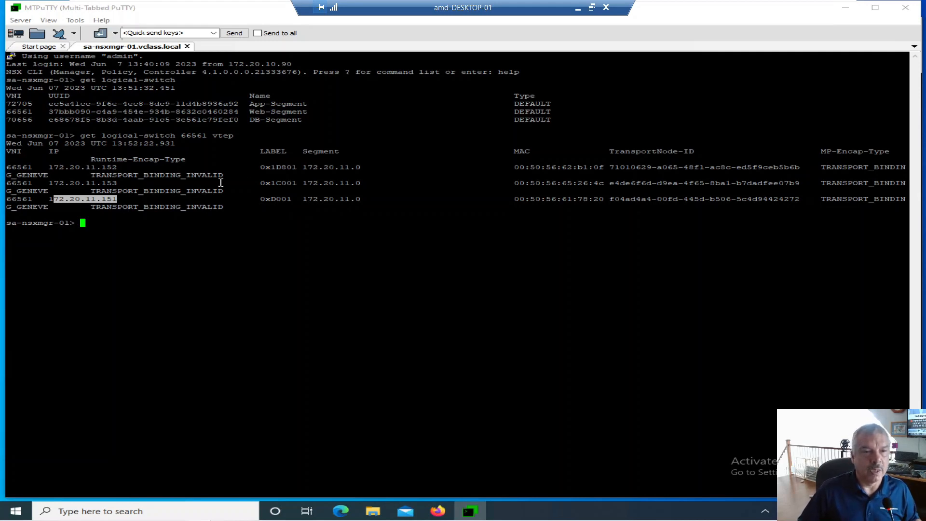
left_click_drag(260, 151, 295, 169)
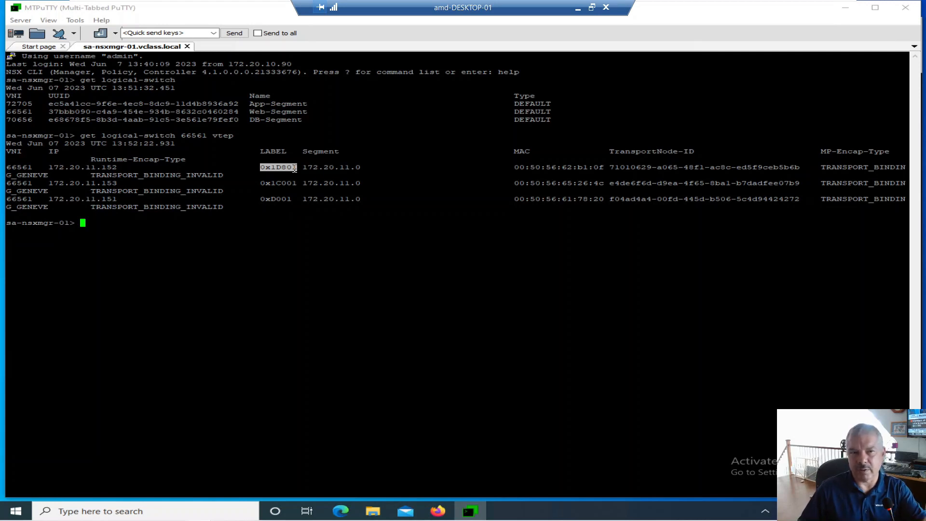
left_click_drag(303, 167, 363, 172)
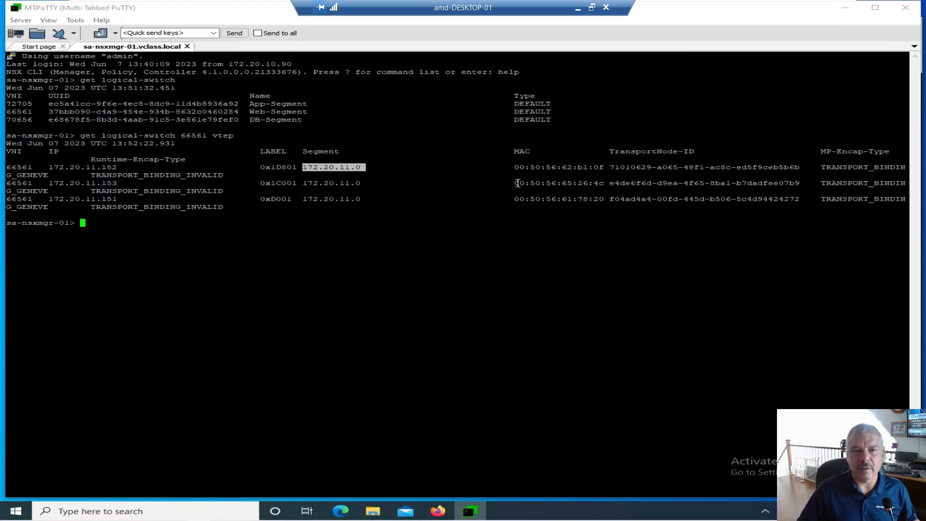
left_click_drag(515, 167, 603, 170)
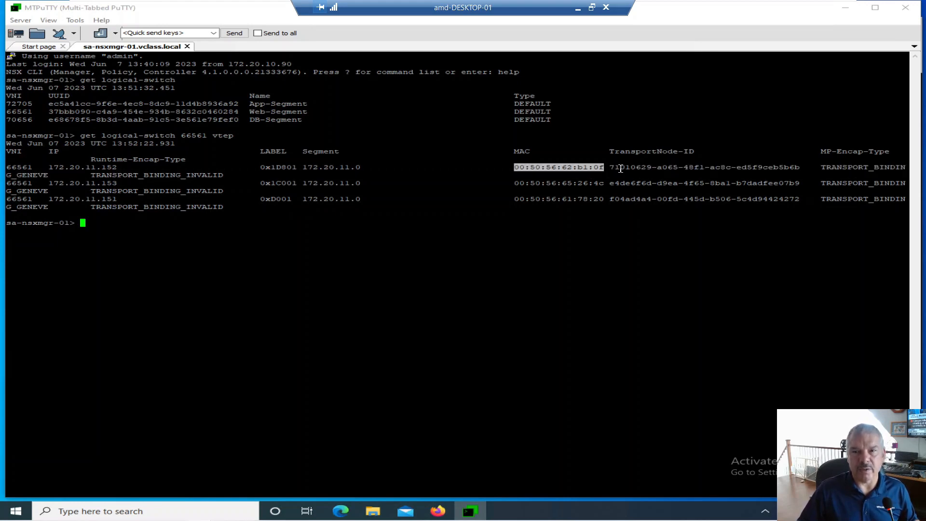
left_click_drag(611, 168, 718, 168)
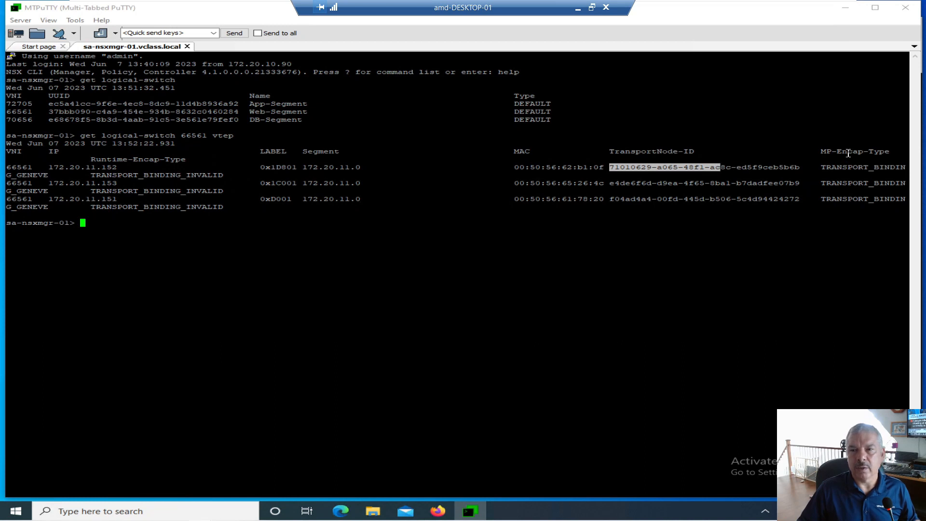
left_click_drag(828, 151, 858, 151)
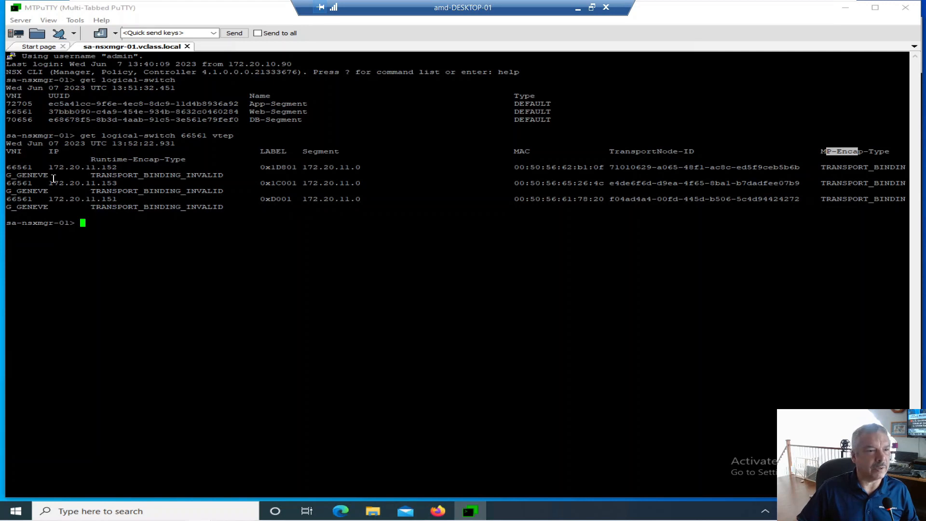
left_click_drag(53, 175, 14, 177)
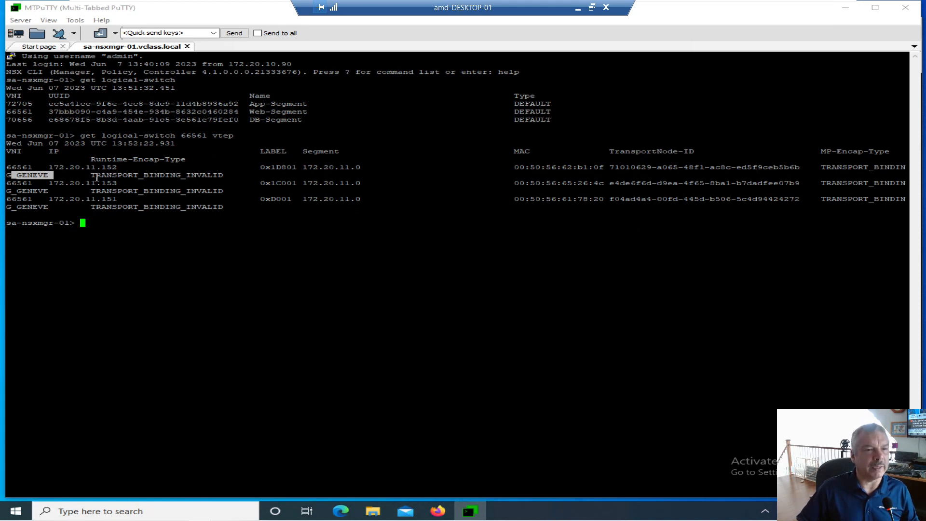
left_click_drag(93, 175, 225, 178)
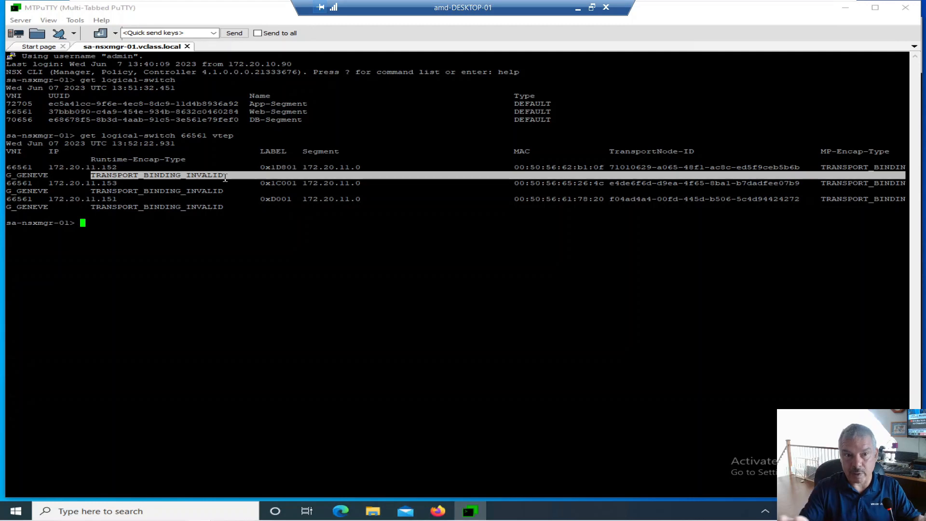
left_click(216, 253)
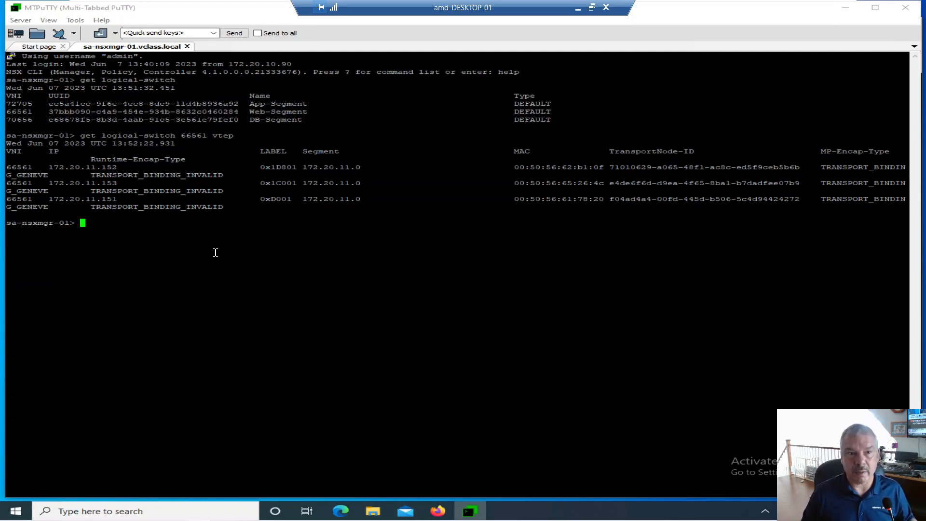
Run get logical-switch 66561 mac and examine the first entry's MAC address, VTEP IP and transport node ID
key("Up")
key("BackSpace")
key("BackSpace")
key("BackSpace")
key("BackSpace")
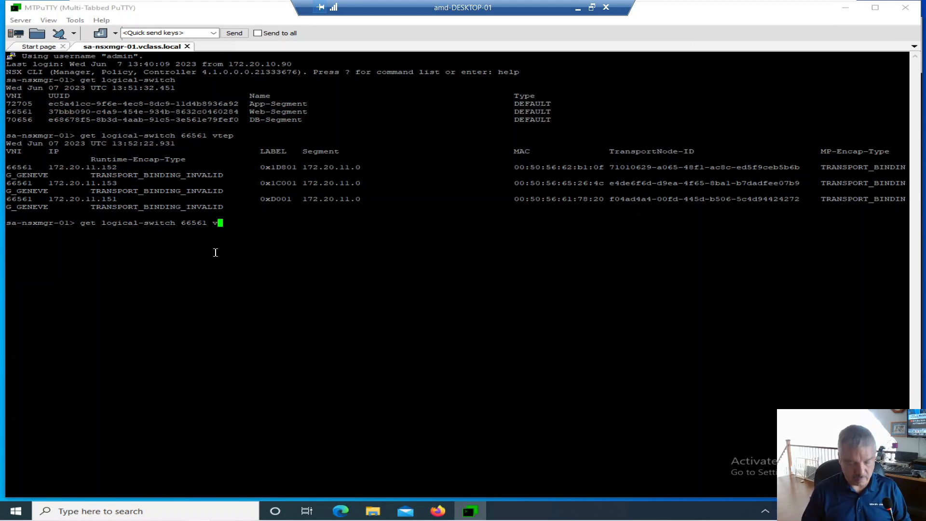
type("mac")
key("Return")
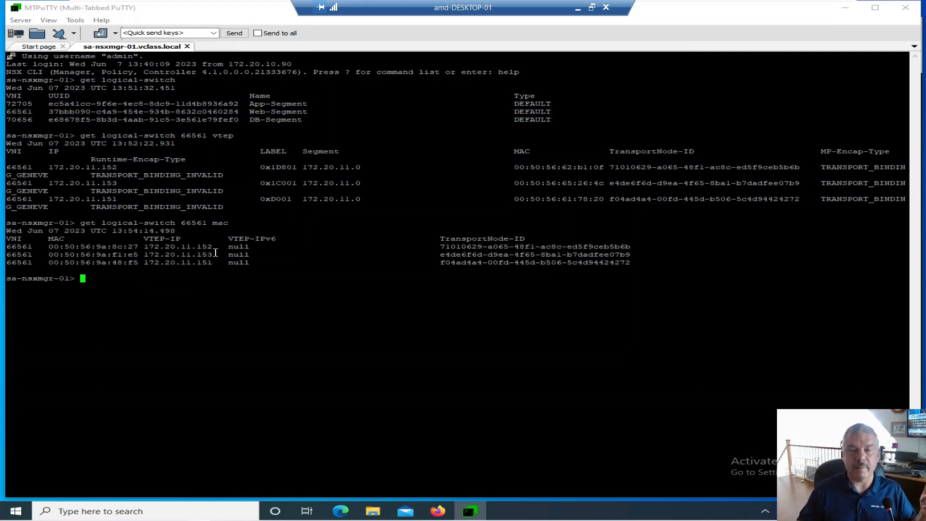
left_click_drag(26, 238, 64, 239)
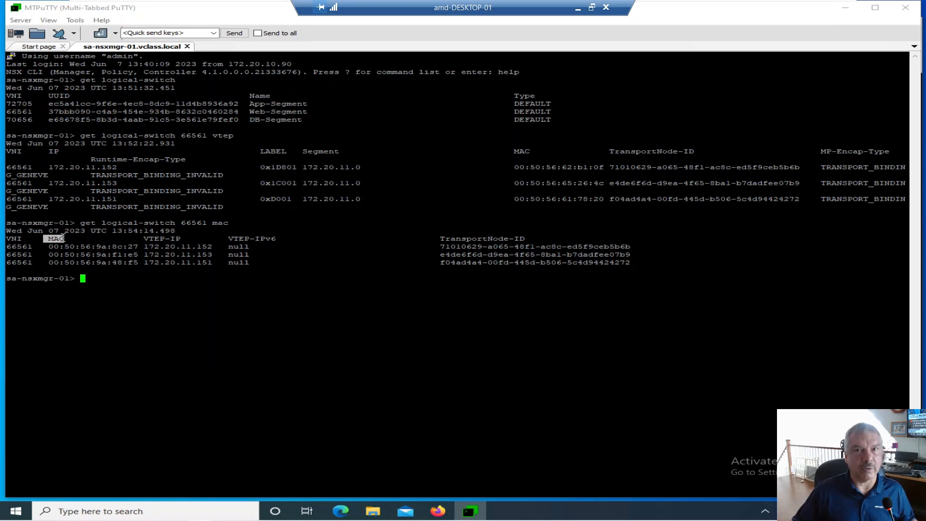
left_click_drag(50, 247, 137, 246)
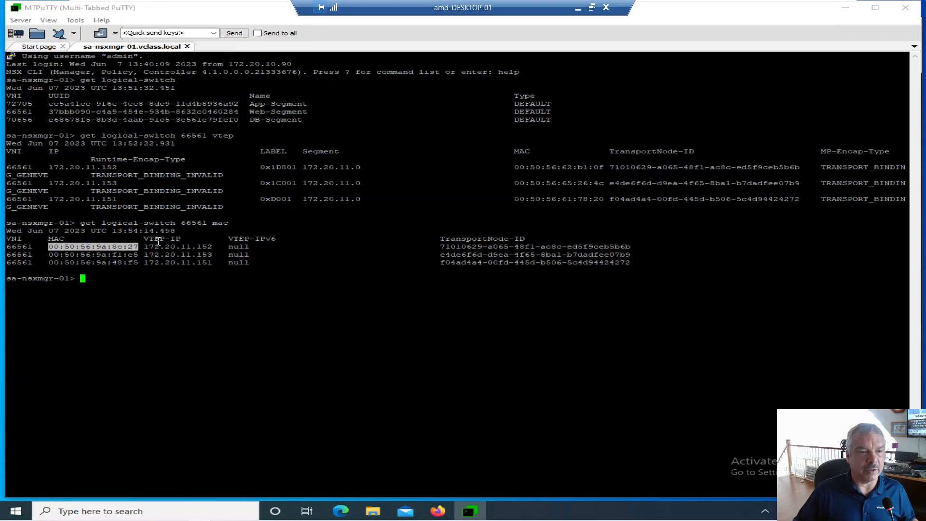
left_click_drag(143, 247, 209, 245)
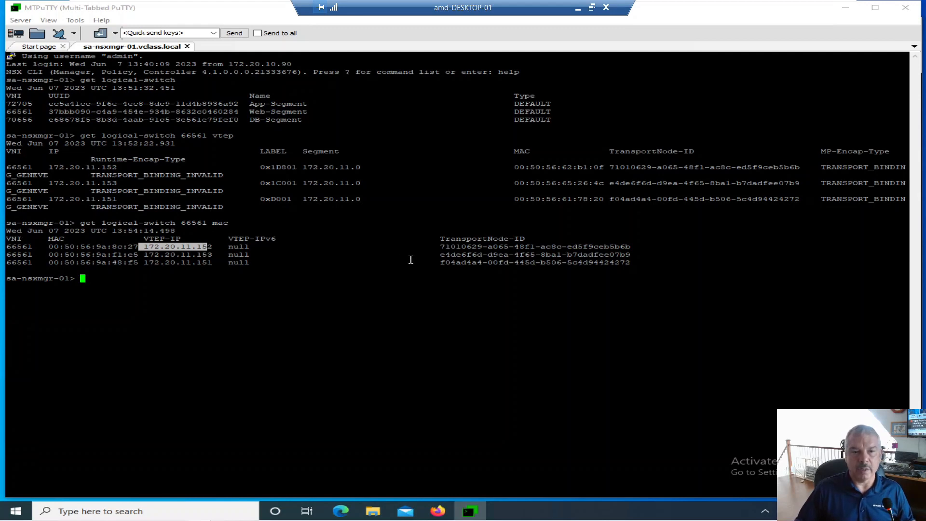
left_click_drag(441, 247, 634, 247)
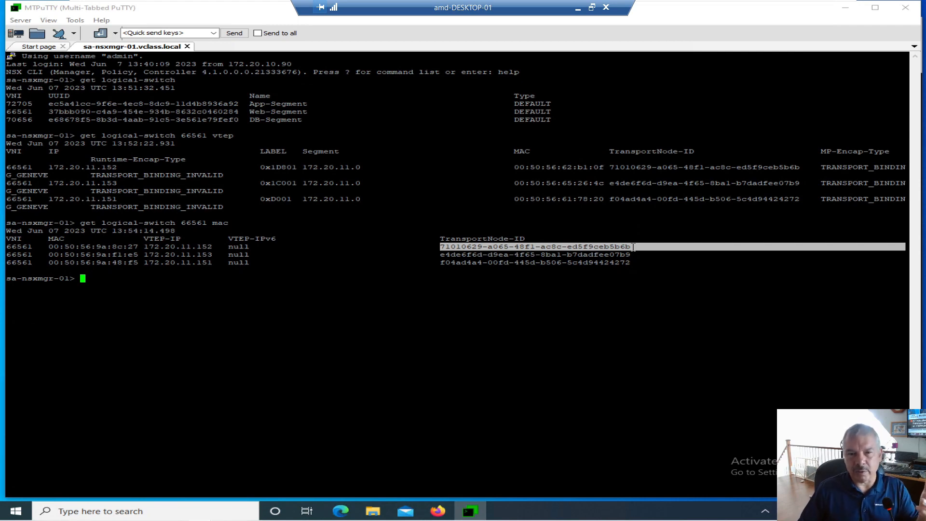
left_click(537, 262)
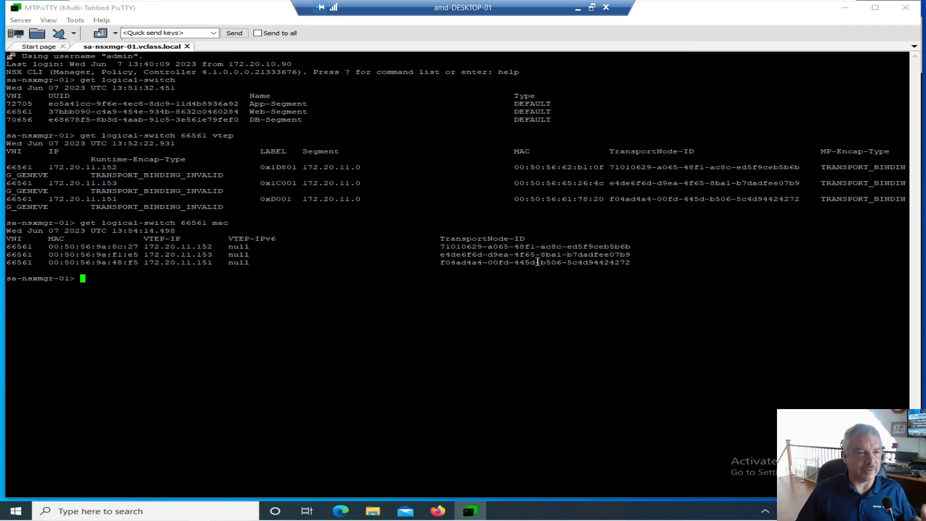
Run get logical-switch 66561 arp and examine the first entry's VNI, IP address and MAC address
key("Up")
key("BackSpace")
key("BackSpace")
key("BackSpace")
type("arp")
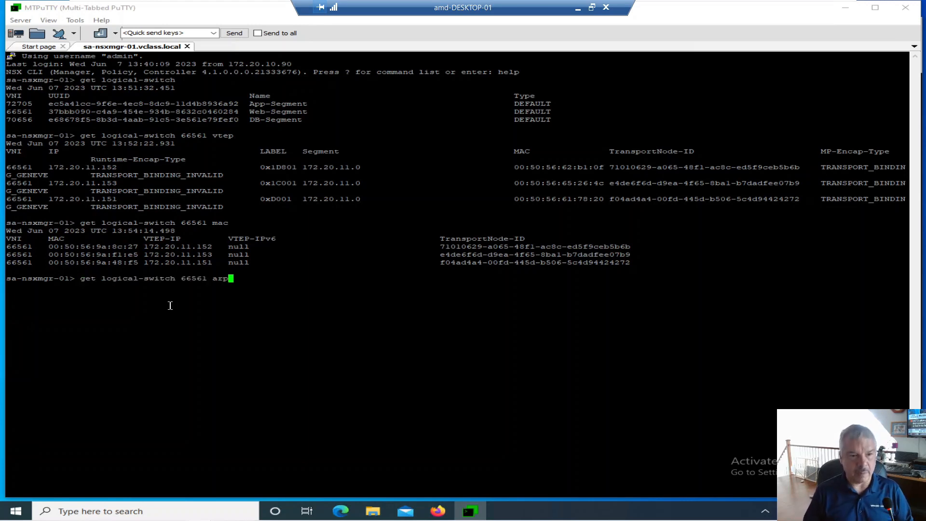
key("Return")
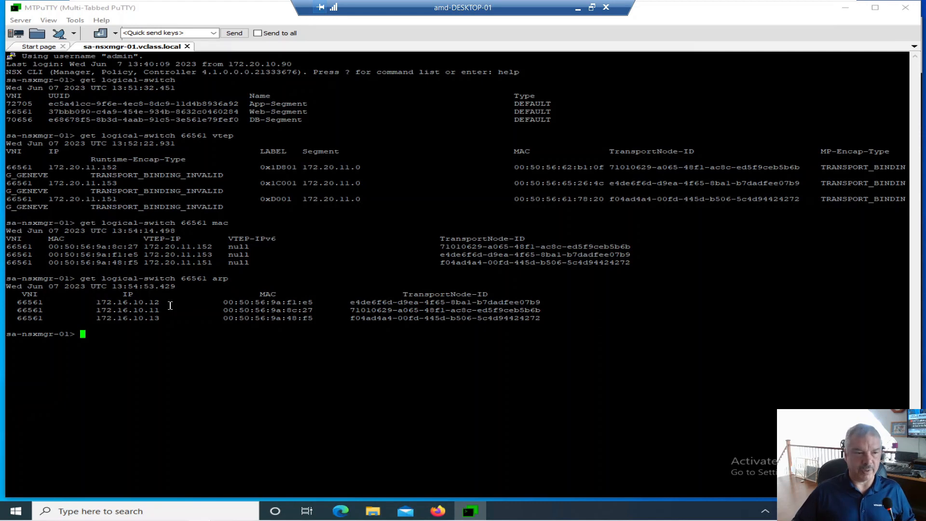
left_click_drag(12, 302, 38, 300)
left_click(99, 303)
left_click_drag(99, 303, 165, 304)
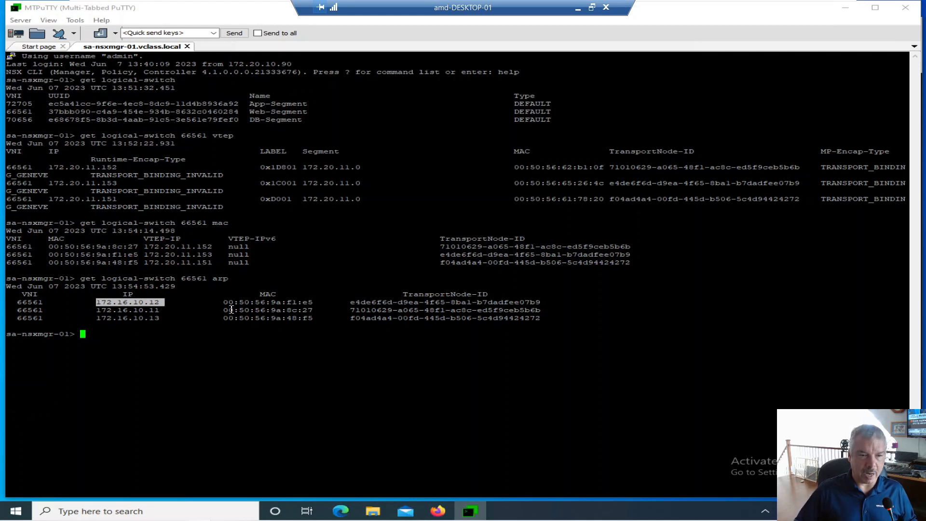
left_click_drag(224, 303, 313, 307)
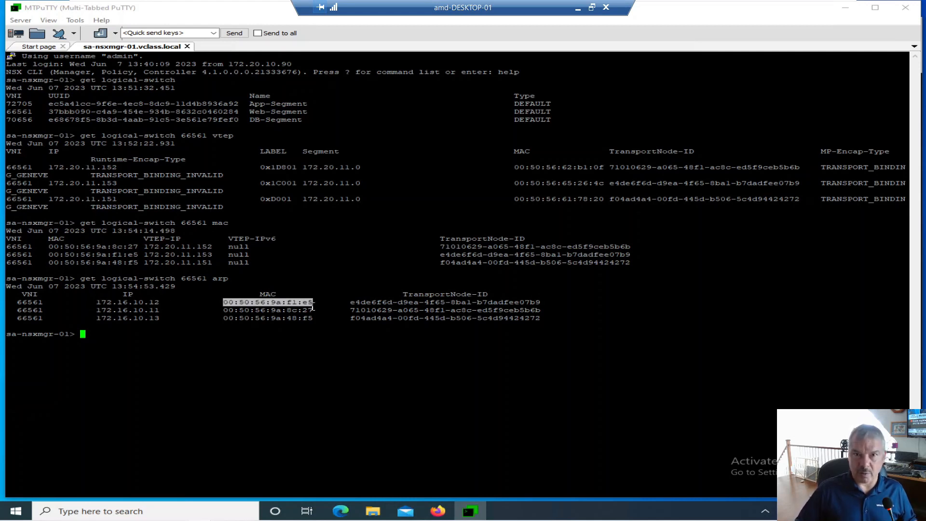
double_click(145, 304)
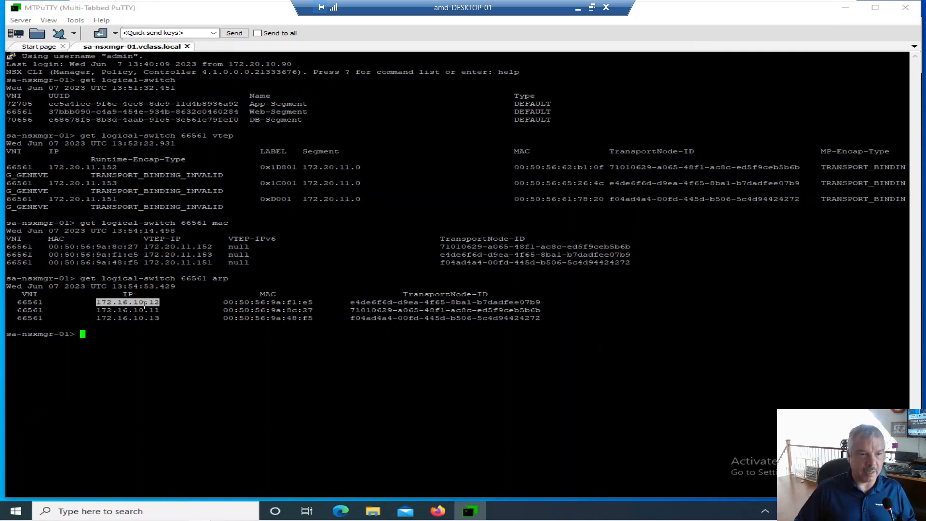
Examine the first ARP entry's MAC address and transport node ID, and rerun get logical-switch 66561 arp
triple_click(241, 303)
left_click(241, 303)
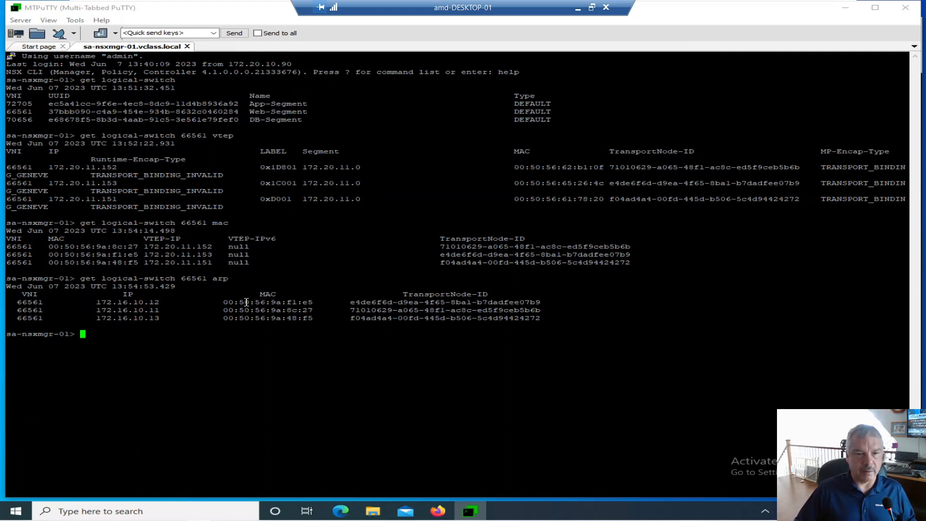
double_click(362, 302)
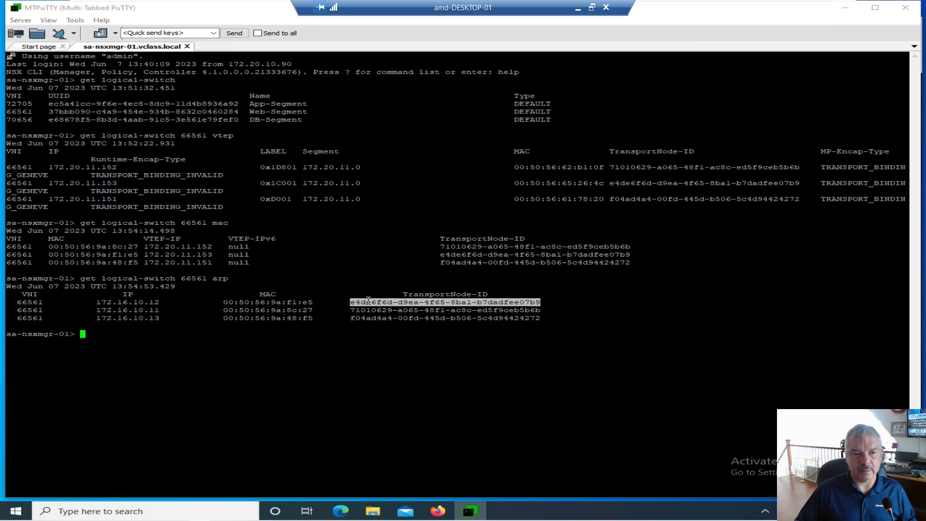
left_click(207, 350)
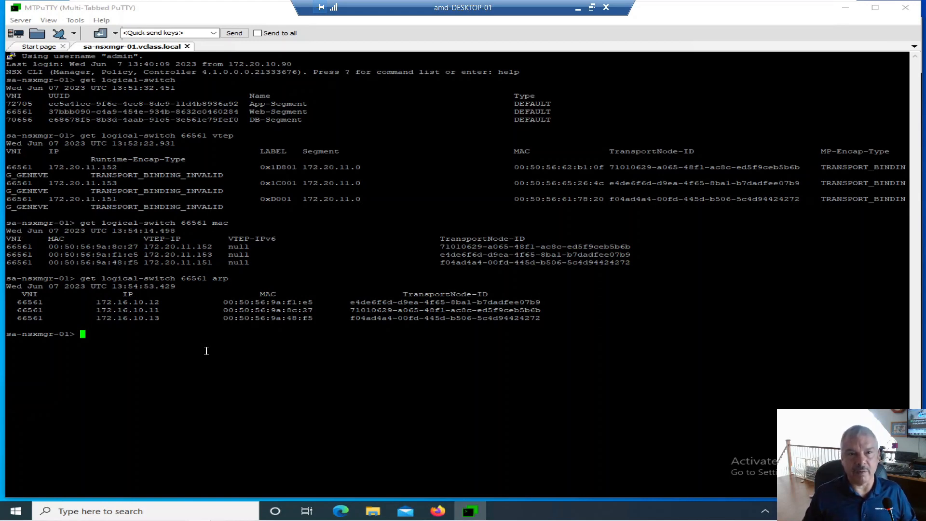
key("Up")
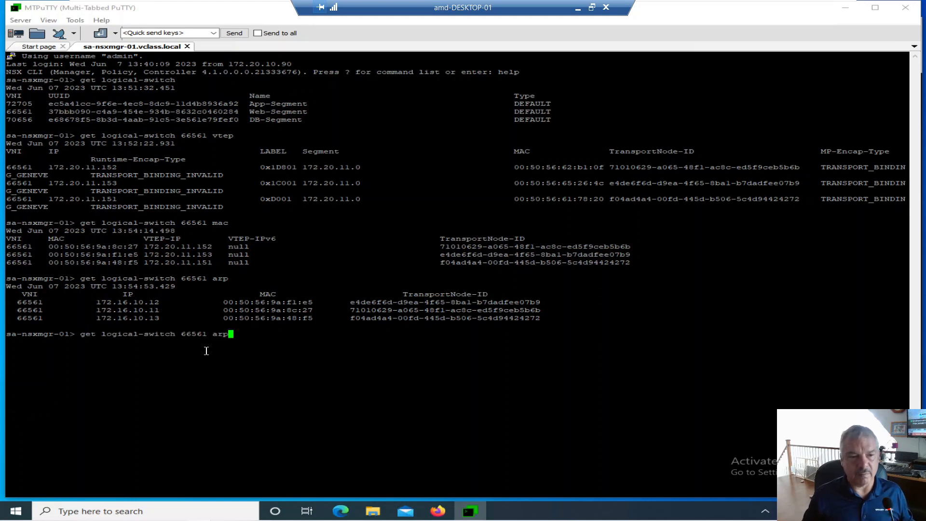
key("Return")
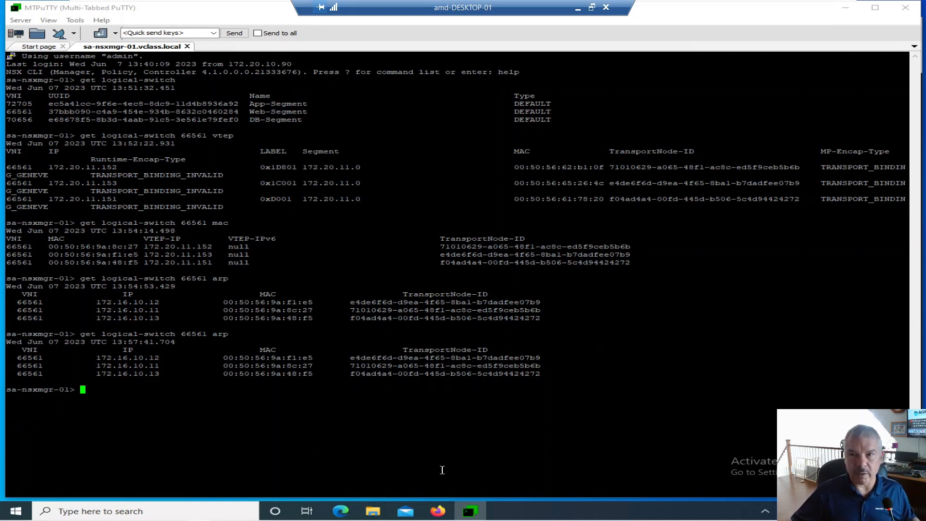
Switch to vSphere Client, close the T1-Web-01 console, and check the summaries of T1-Web-01, T1-Web-02 and T1-Web-03 for their hosts
left_click(843, 11)
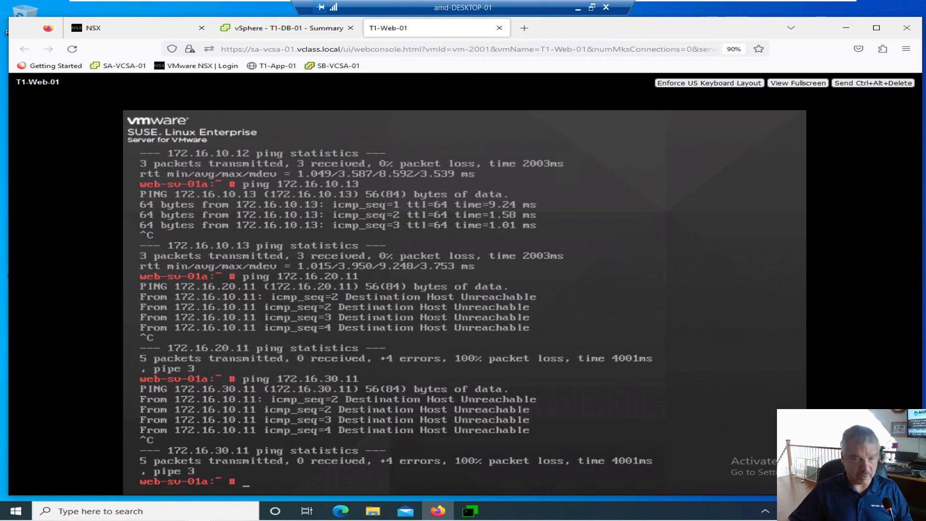
left_click(499, 28)
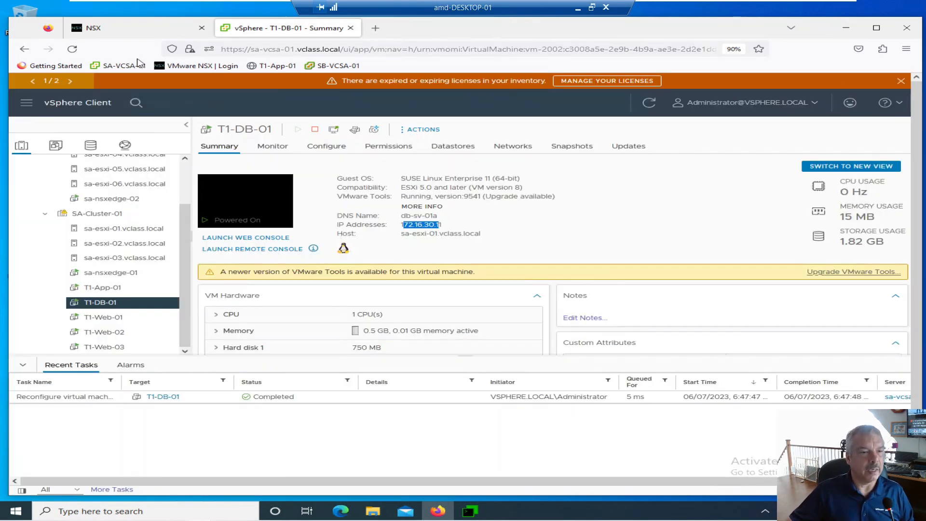
left_click(120, 319)
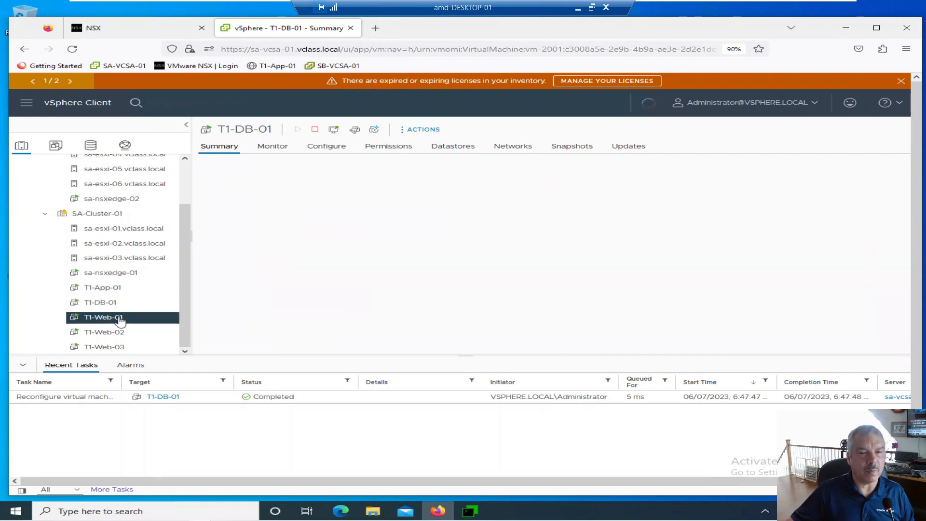
left_click(120, 332)
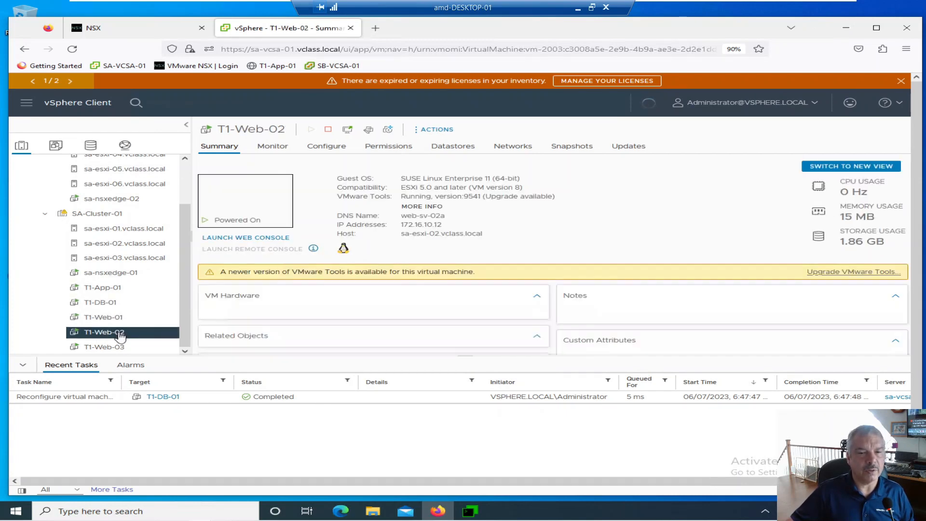
left_click(120, 348)
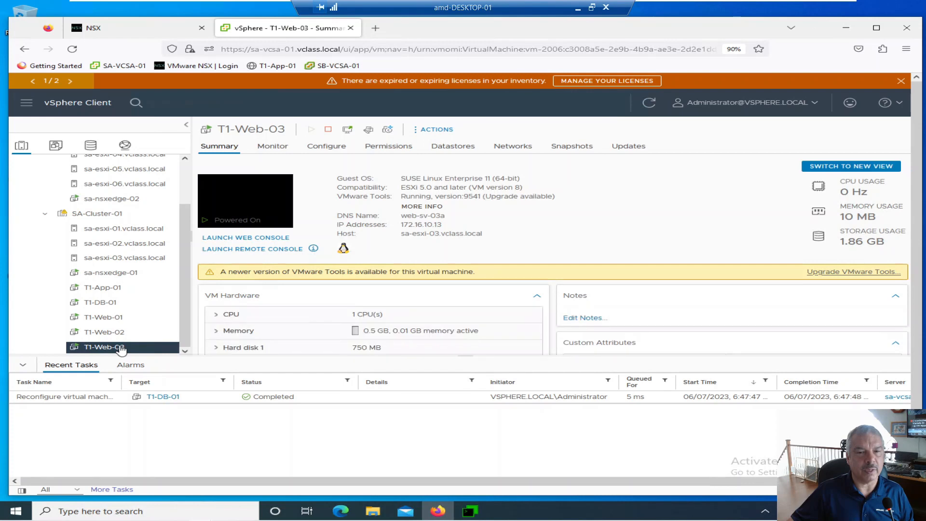
Migrate T1-Web-02 to host sa-esxi-01.vclass.local, changing the compute resource only, with high vMotion priority
left_click_drag(120, 336, 124, 234)
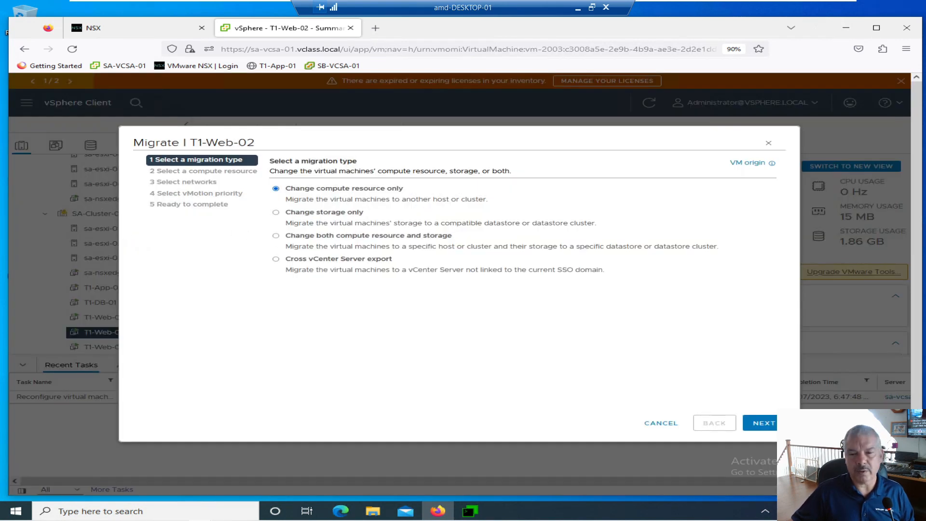
left_click(764, 424)
left_click(764, 425)
left_click(763, 425)
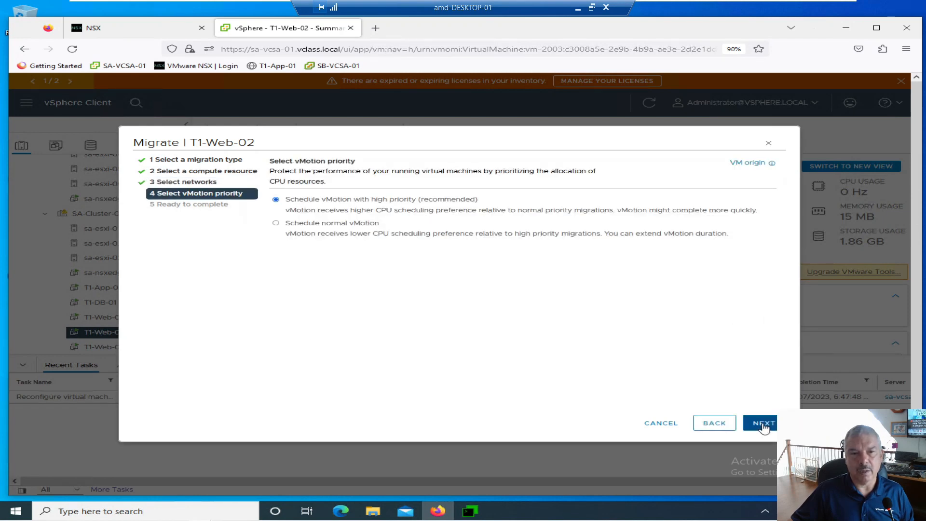
left_click(764, 424)
left_click(764, 424)
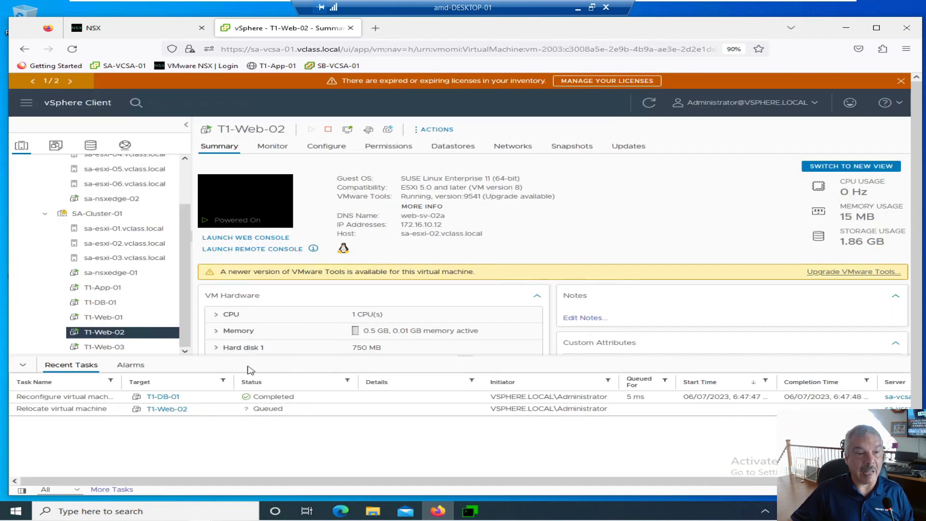
Migrate T1-Web-03 to host sa-esxi-01.vclass.local, keeping its storage and Web-Segment network, with high vMotion priority
left_click(115, 349)
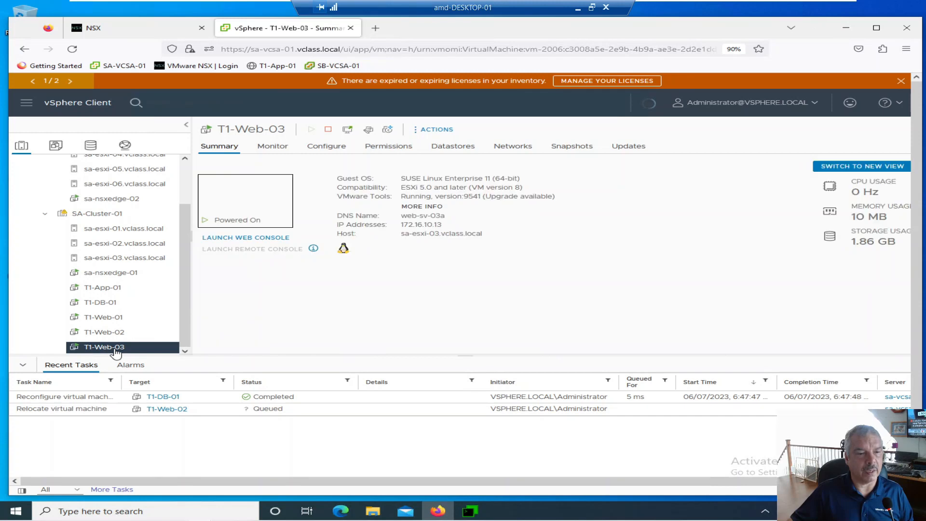
left_click_drag(114, 343, 121, 236)
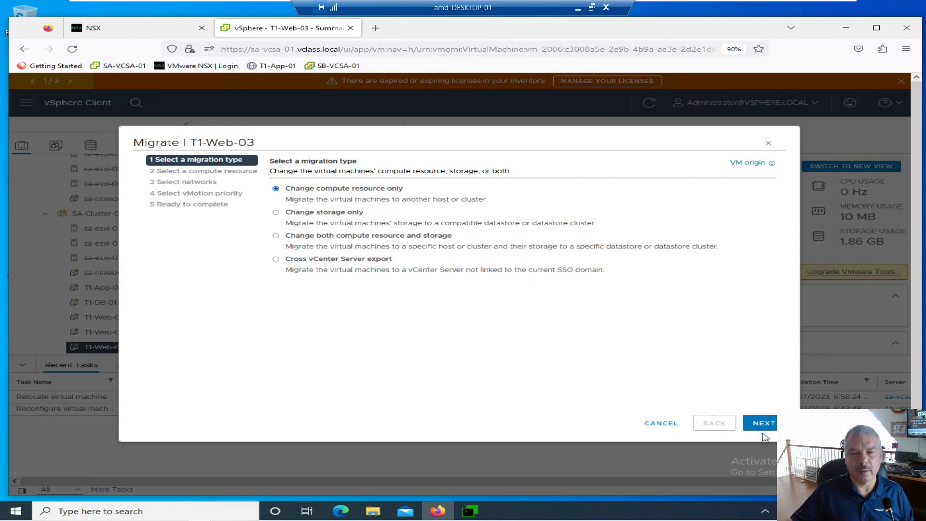
left_click(763, 430)
left_click(763, 429)
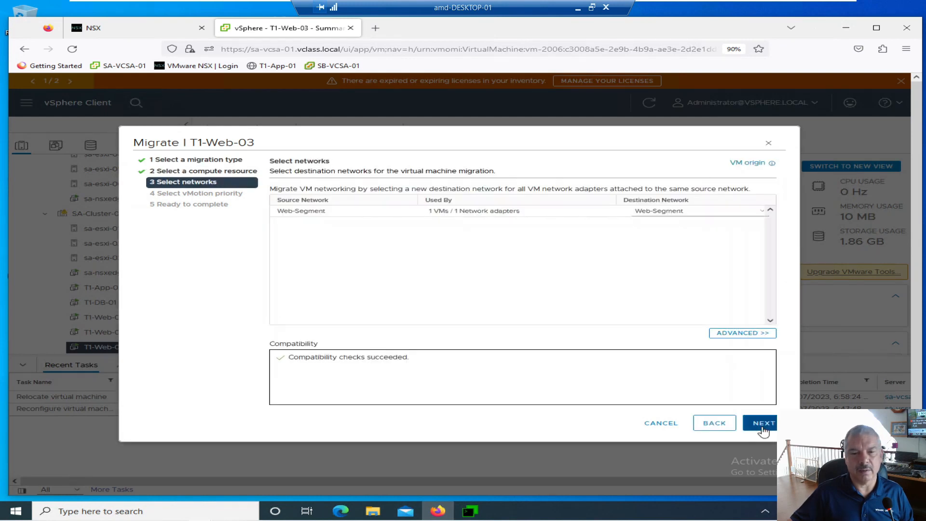
left_click(763, 429)
left_click(763, 429)
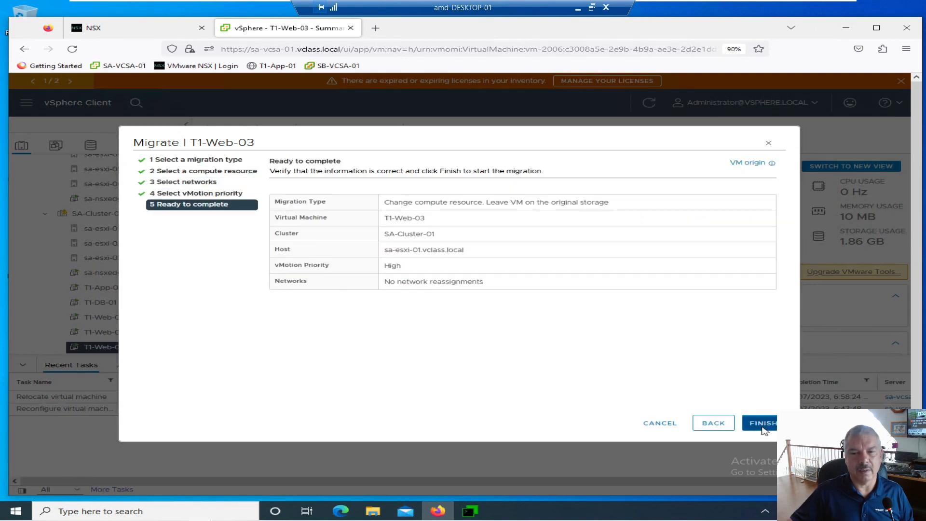
left_click(762, 423)
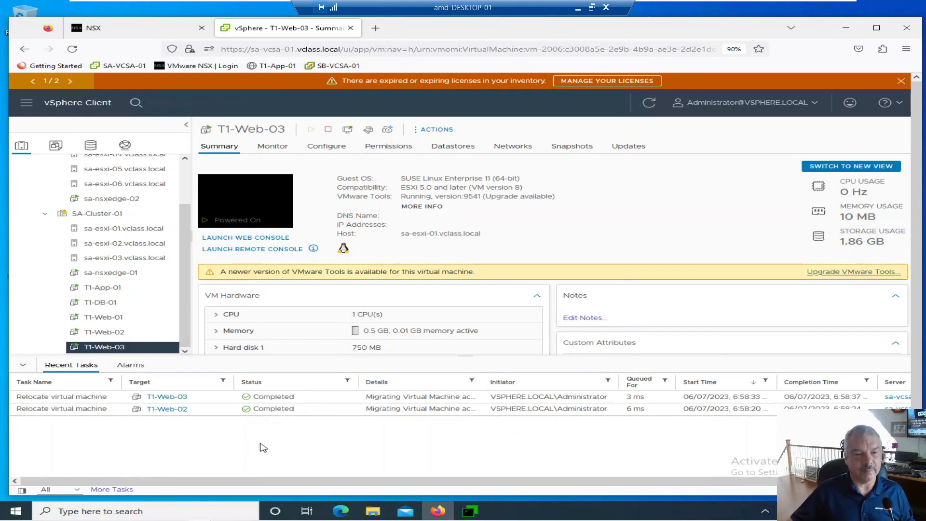
Switch to the NSX Manager session in MTPuTTY and rerun get logical-switch 66561 vtep
left_click(472, 511)
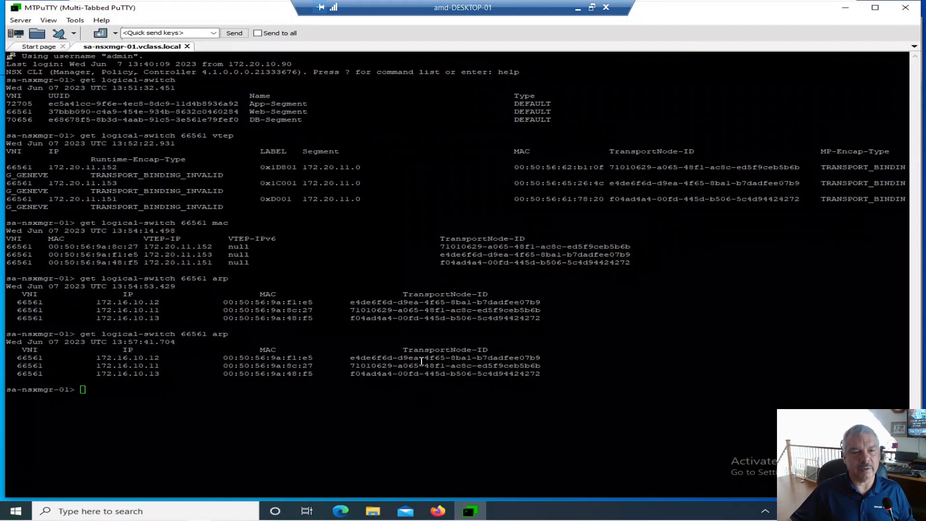
key("Up")
key("Up")
key("Up")
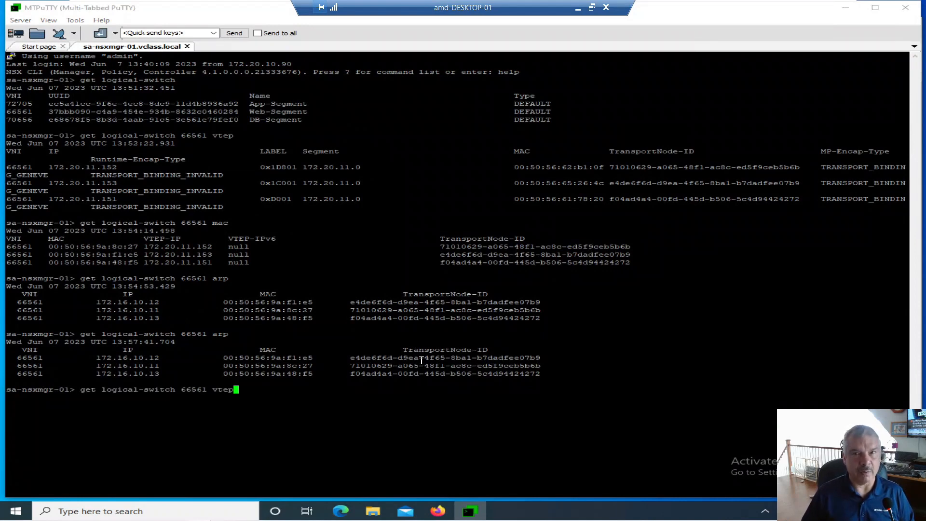
key("Return")
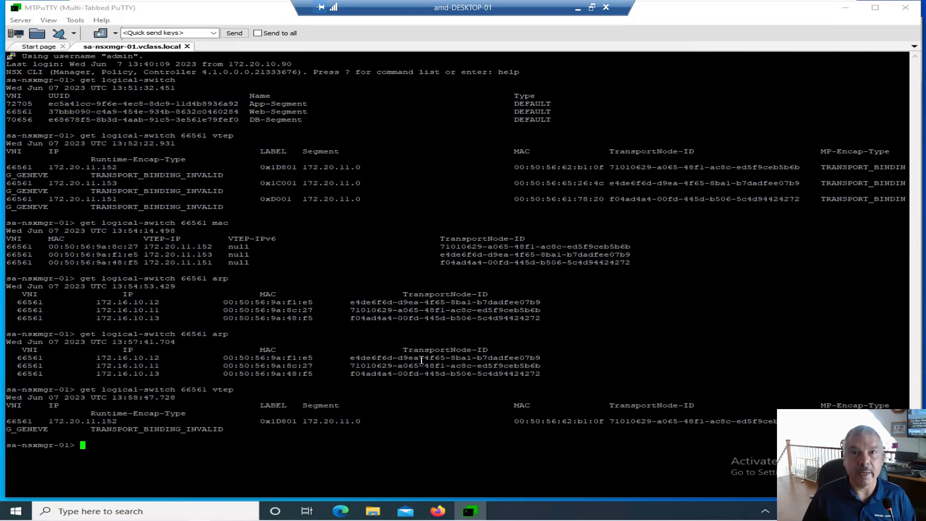
Run get logical-switch 66561 mac and examine the VTEP IP addresses listed for the virtual machines' MAC addresses
key("Up")
key("BackSpace")
key("BackSpace")
key("BackSpace")
key("BackSpace")
type("mac")
key("Return")
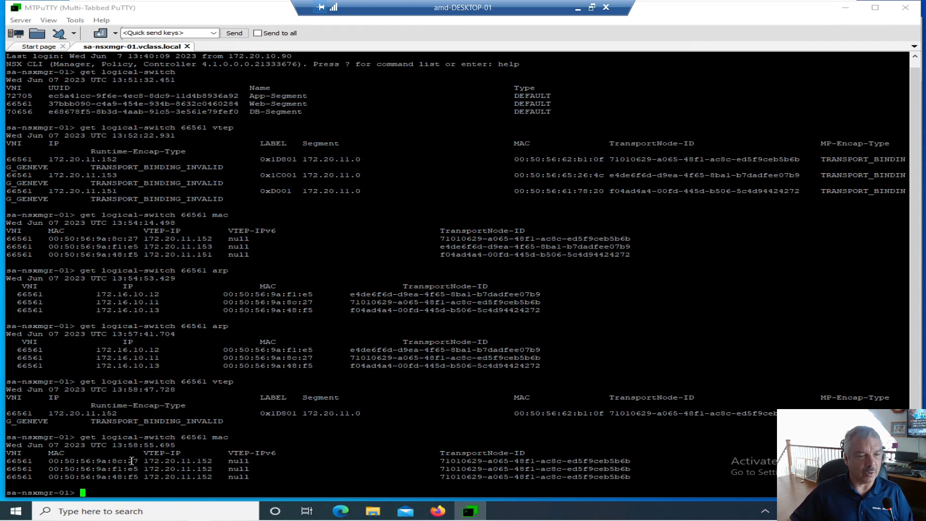
left_click_drag(143, 460, 181, 469)
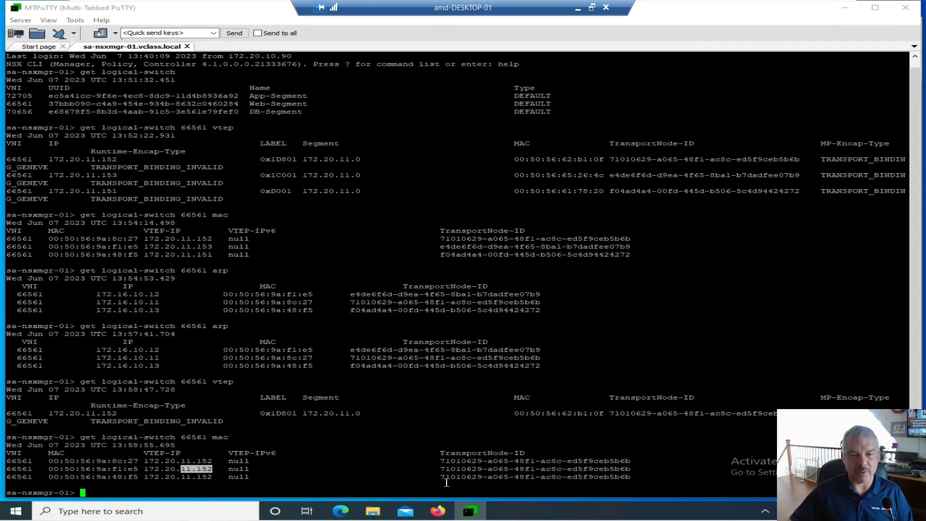
left_click(332, 459)
Run get logical-switch 66561 arp to check the transport node IDs after the migrations to sa-esxi-01
key("Up")
key("BackSpace")
key("BackSpace")
key("BackSpace")
type("arp")
key("Return")
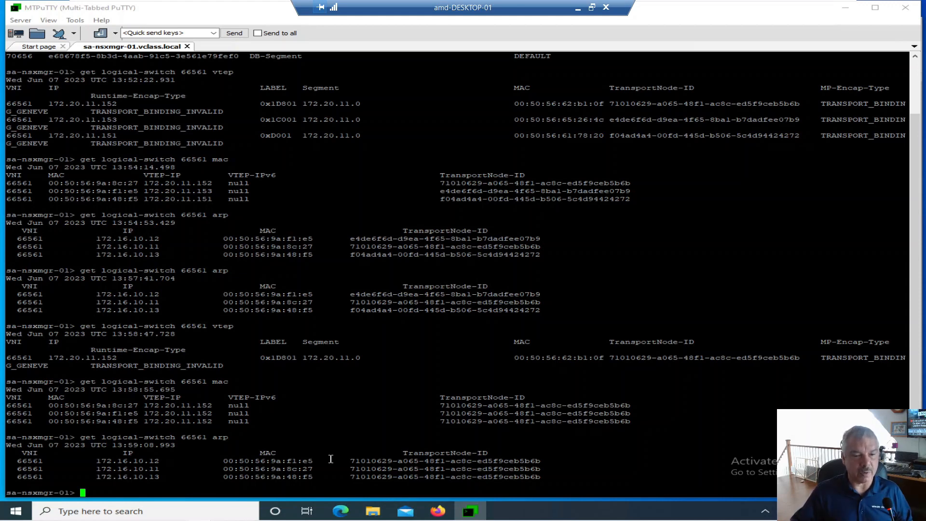
Switch to vSphere Client and migrate T1-Web-02 back to host sa-esxi-02.vclass.local, compute resource only, with high vMotion priority
left_click(849, 9)
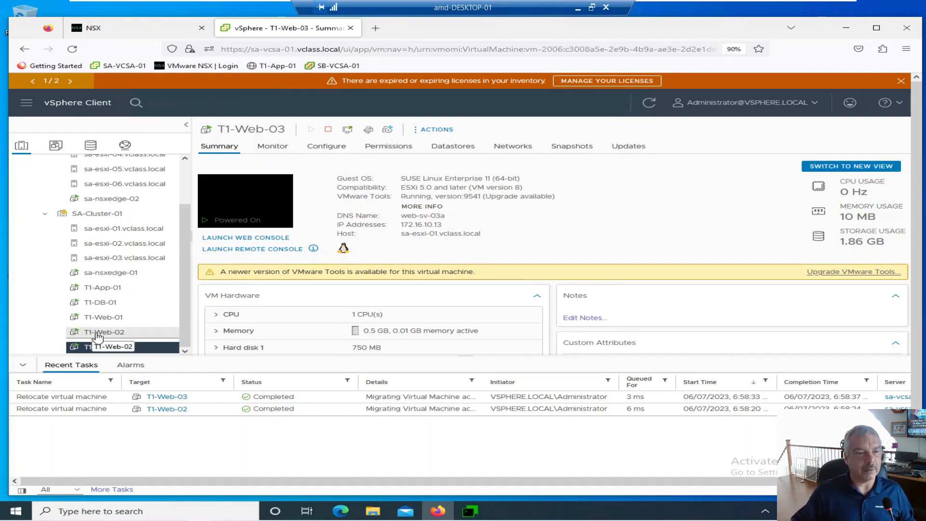
left_click_drag(97, 332, 101, 243)
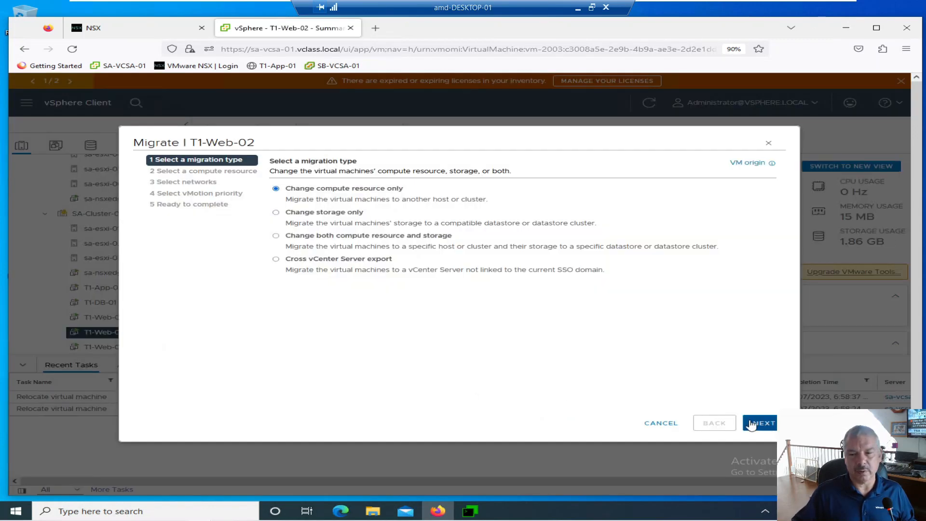
left_click(755, 423)
left_click(756, 423)
left_click(757, 423)
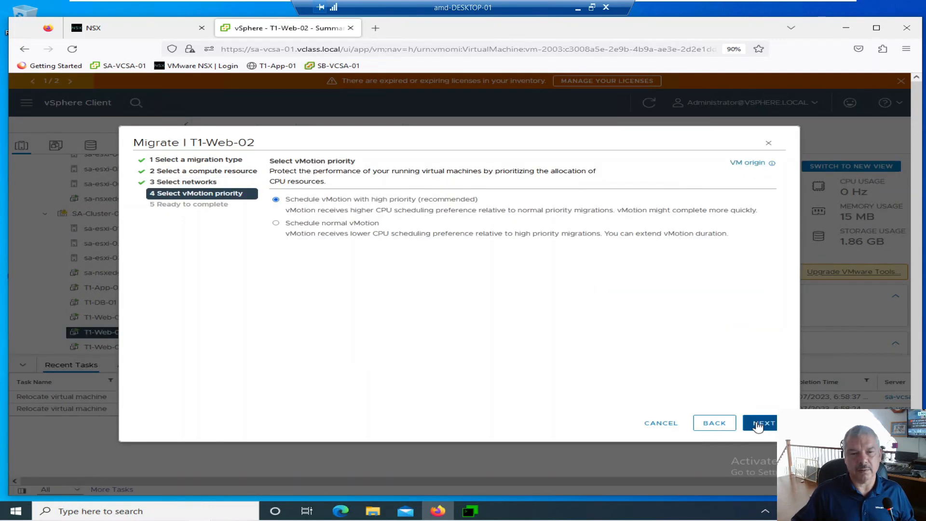
left_click(758, 424)
left_click(758, 424)
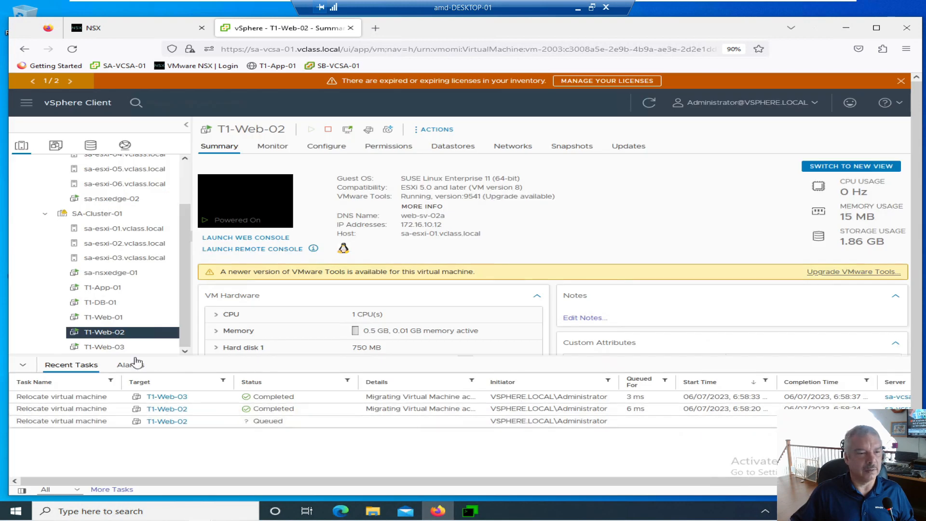
Migrate T1-Web-03 back to host sa-esxi-03.vclass.local, changing the compute resource only, with high vMotion priority
left_click(94, 347)
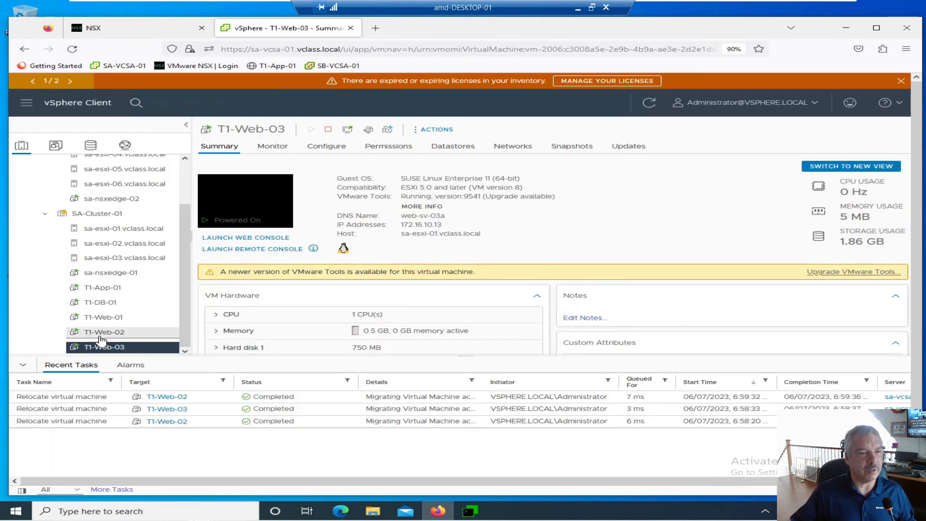
left_click_drag(103, 351, 107, 264)
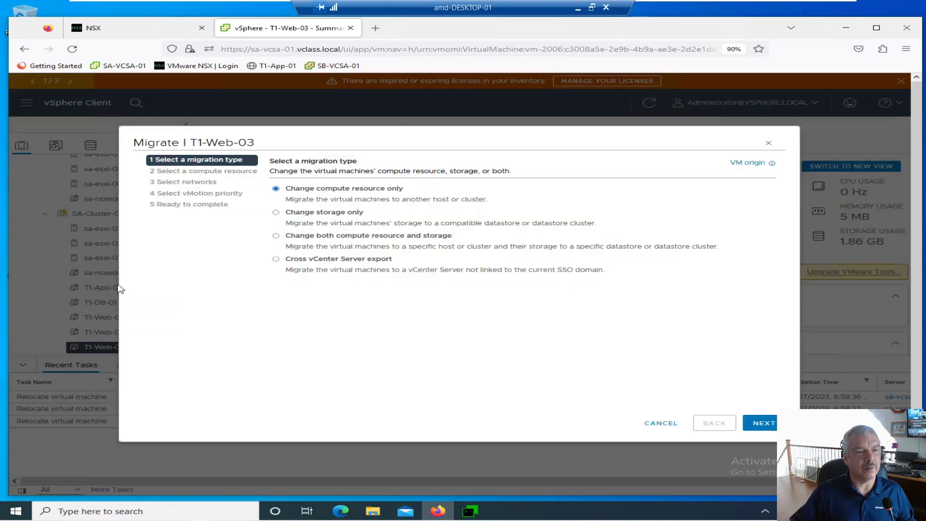
left_click(754, 424)
left_click(753, 427)
left_click(752, 428)
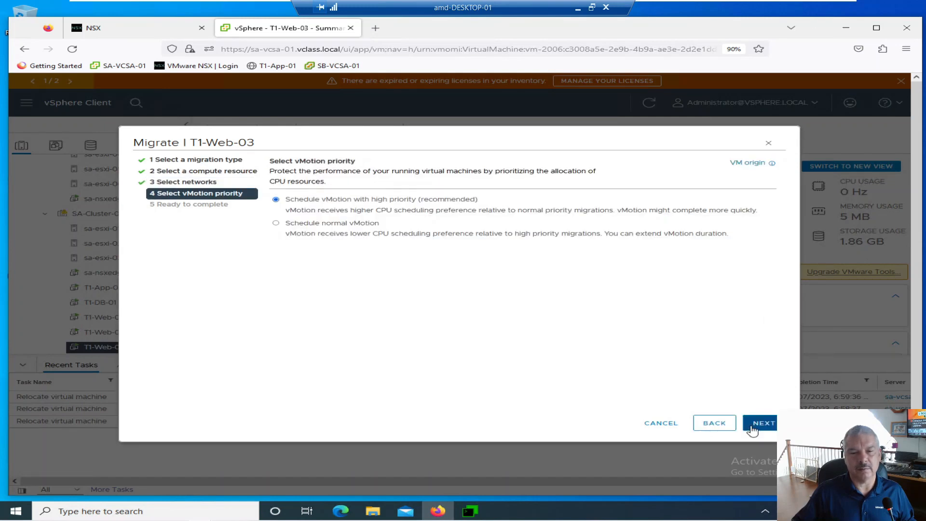
left_click(753, 428)
left_click(753, 428)
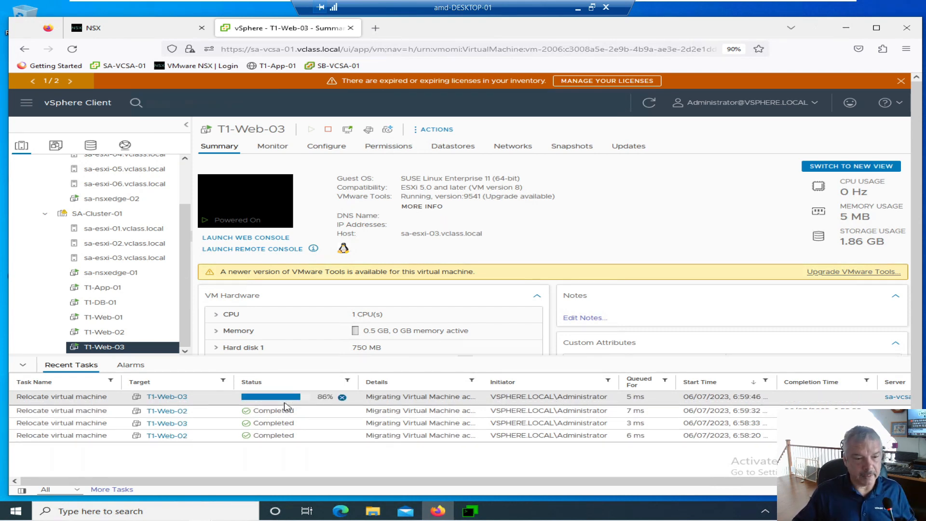
Switch to MTPuTTY and run get logical-switch 66561 vtep to check the tunnel endpoints after migrating the machines back
left_click(464, 510)
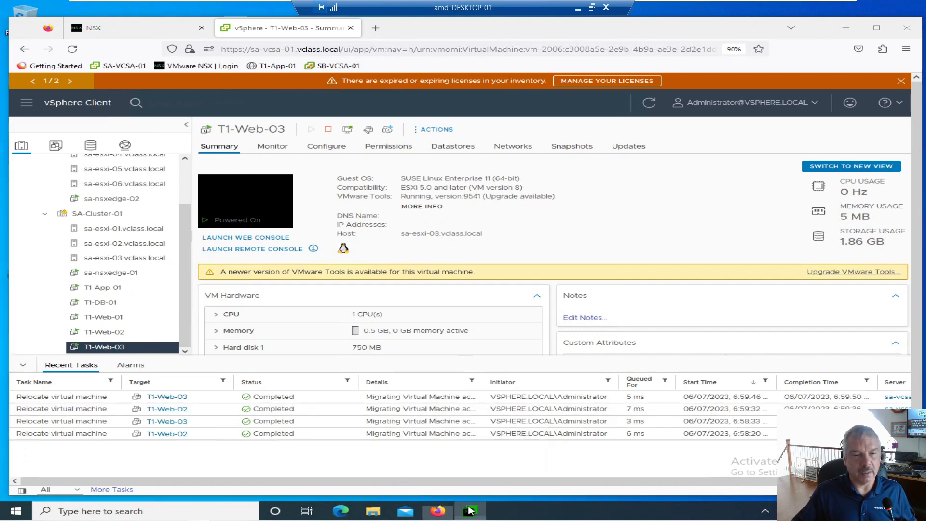
key("Up")
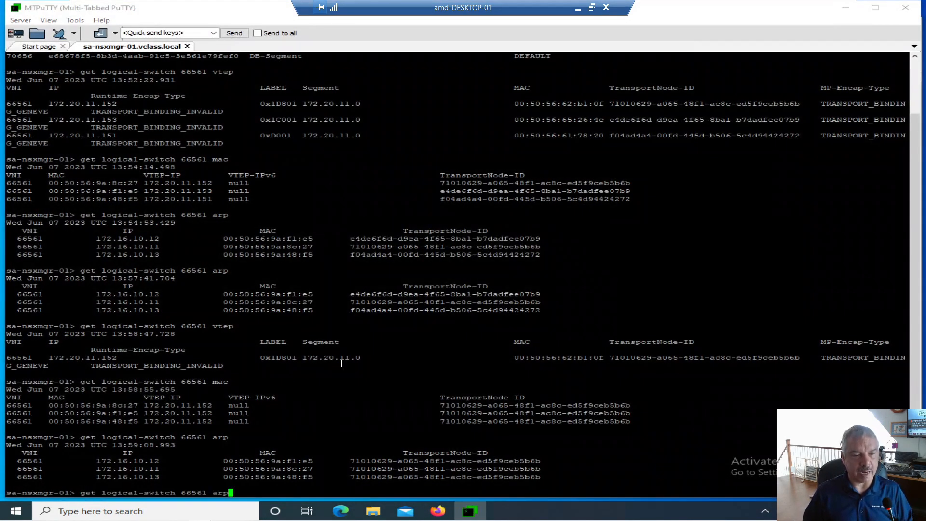
key("BackSpace")
key("BackSpace")
key("BackSpace")
type("vtep")
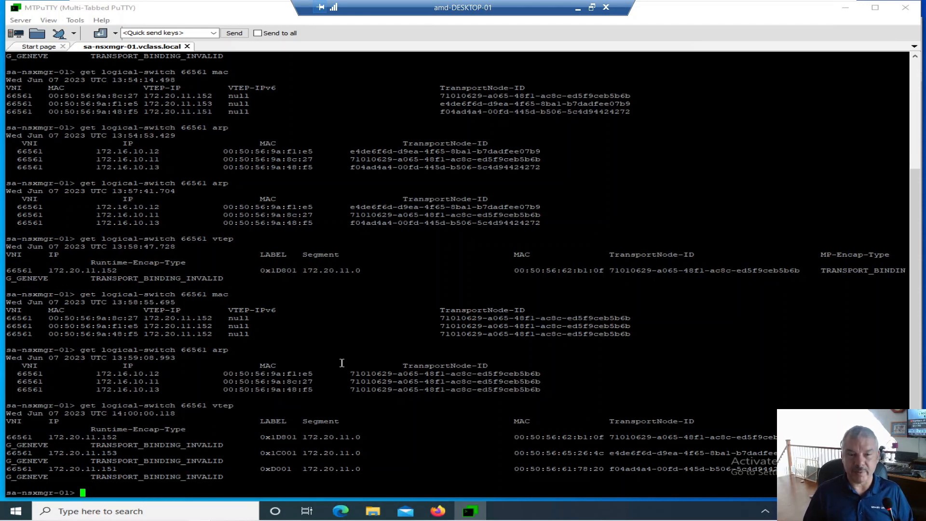
Run get logical-switch 66561 mac and examine the VTEP IPs listed for the virtual machines' MAC addresses
key("Up")
key("BackSpace")
key("BackSpace")
key("BackSpace")
key("BackSpace")
type("mac")
key("Return")
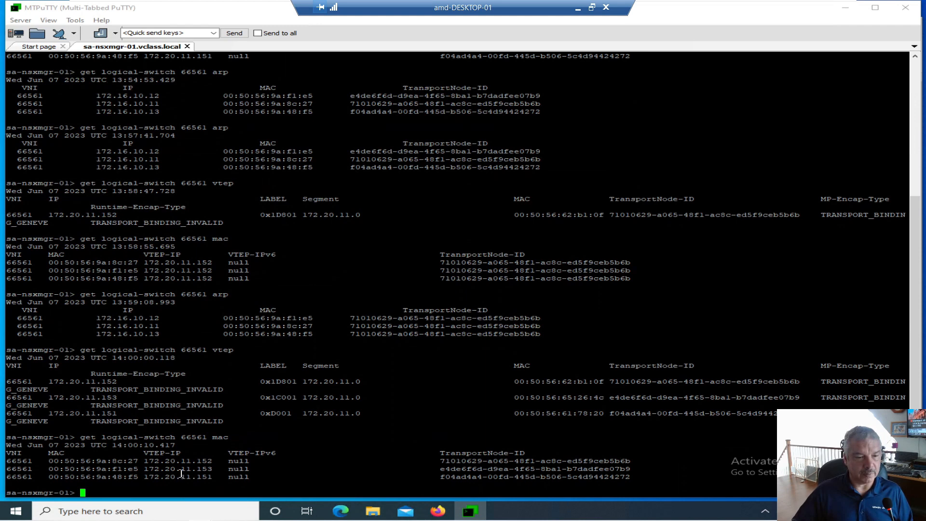
left_click_drag(148, 460, 211, 477)
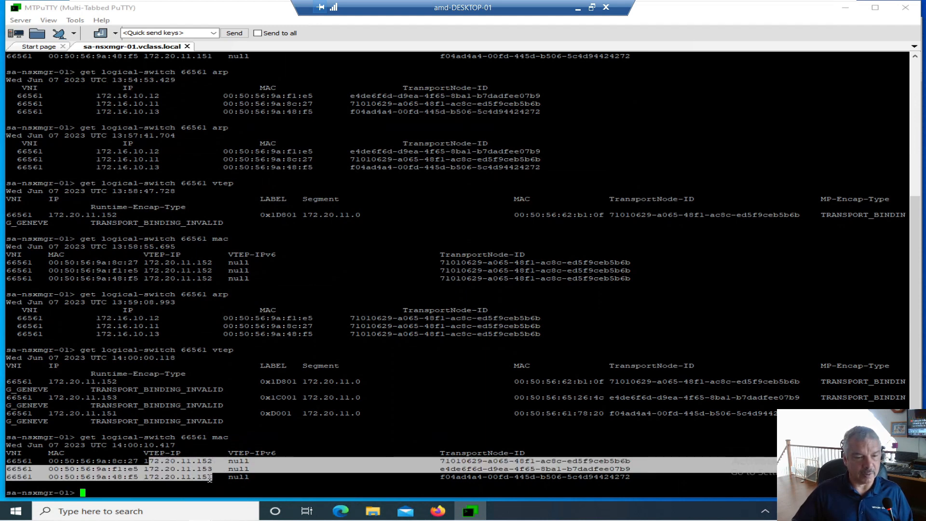
left_click(211, 479)
Run get logical-switch 66561 arp to check the ARP entries after migrating the machines back
key("Up")
key("BackSpace")
key("BackSpace")
key("BackSpace")
type("arp")
key("Return")
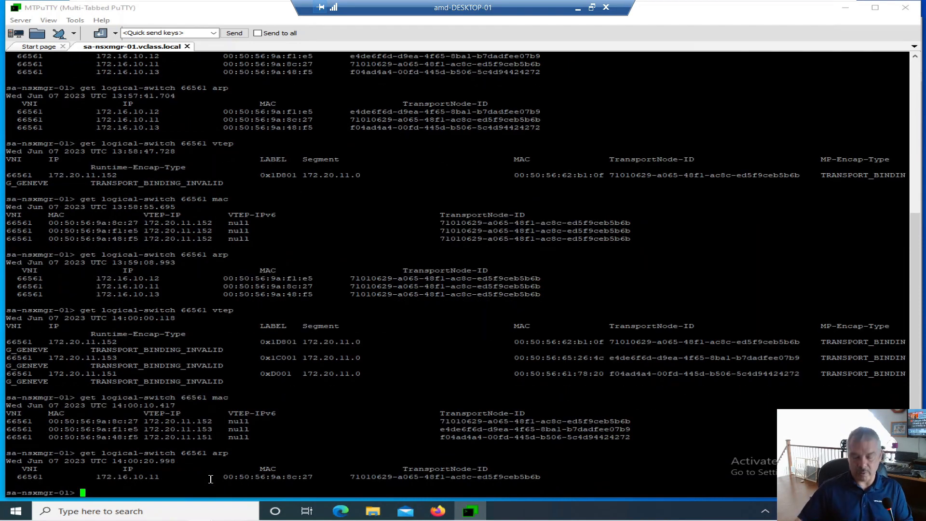
Repeat get logical-switch 66561 arp several times to watch for changes in the ARP table
key("Up")
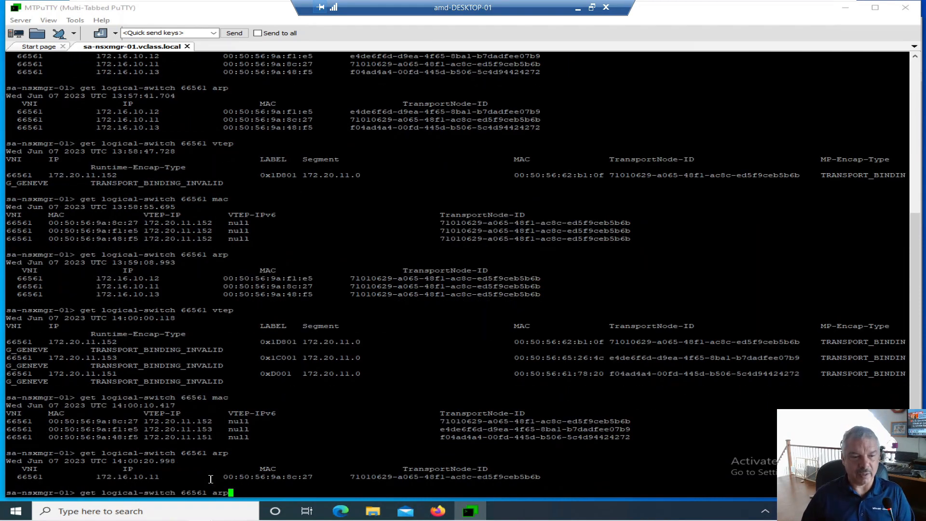
key("Return")
key("Up")
key("Return")
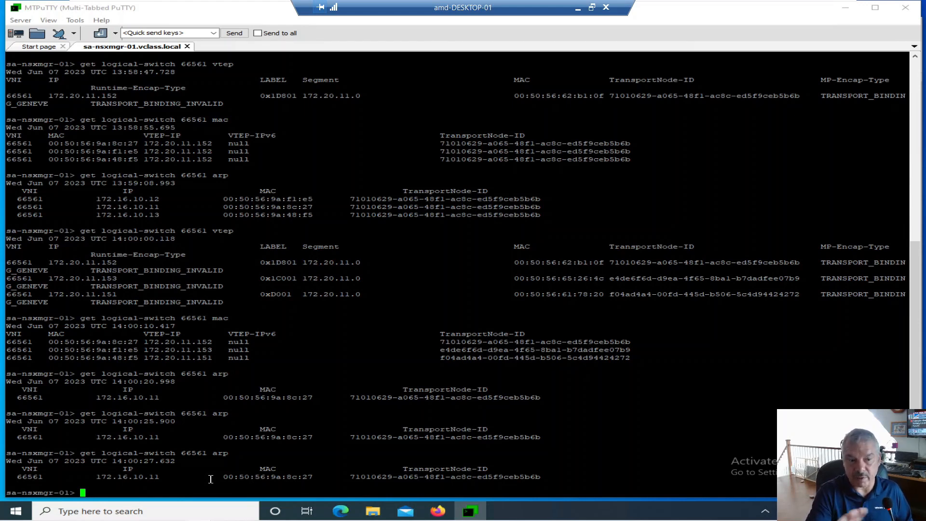
key("Up")
key("Return")
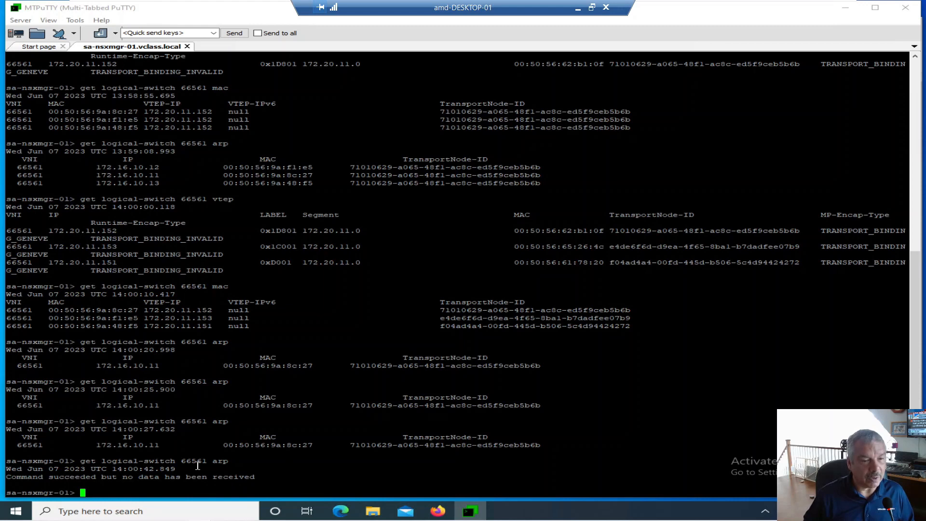
key("Up")
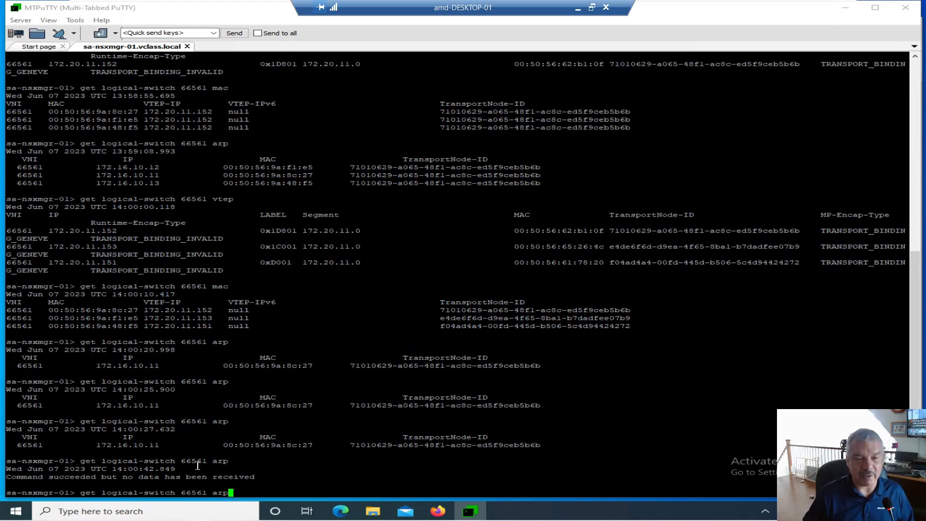
key("Return")
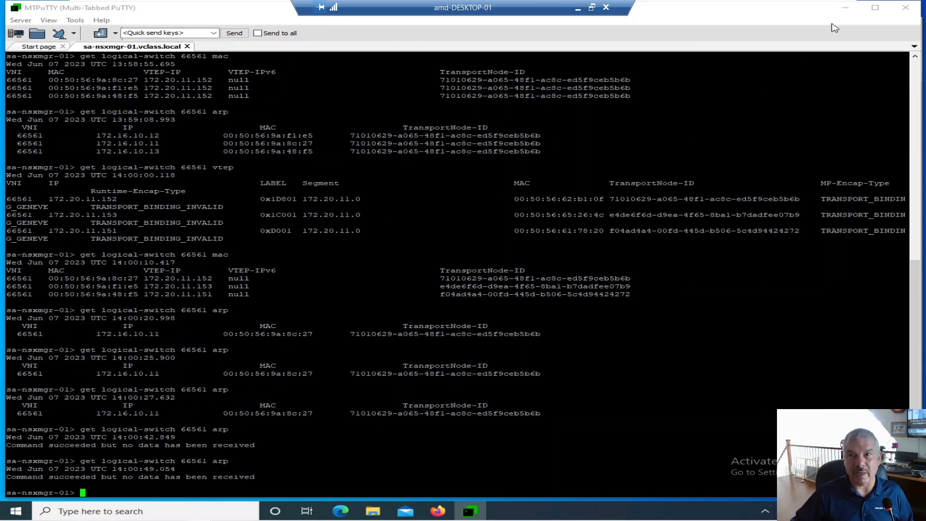
Switch to vSphere Client, launch the T1-Web-01 web console, and ping 172.16.10.13 for a few replies
left_click(845, 8)
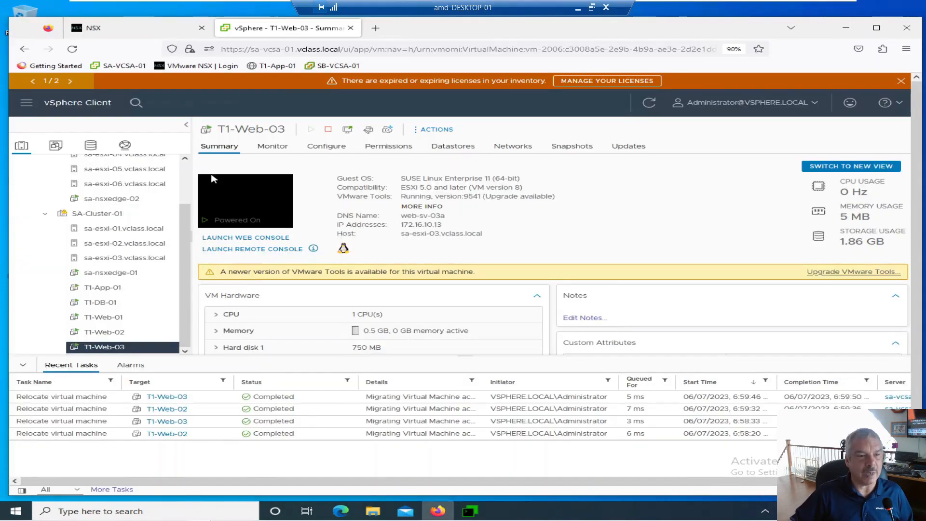
left_click(130, 319)
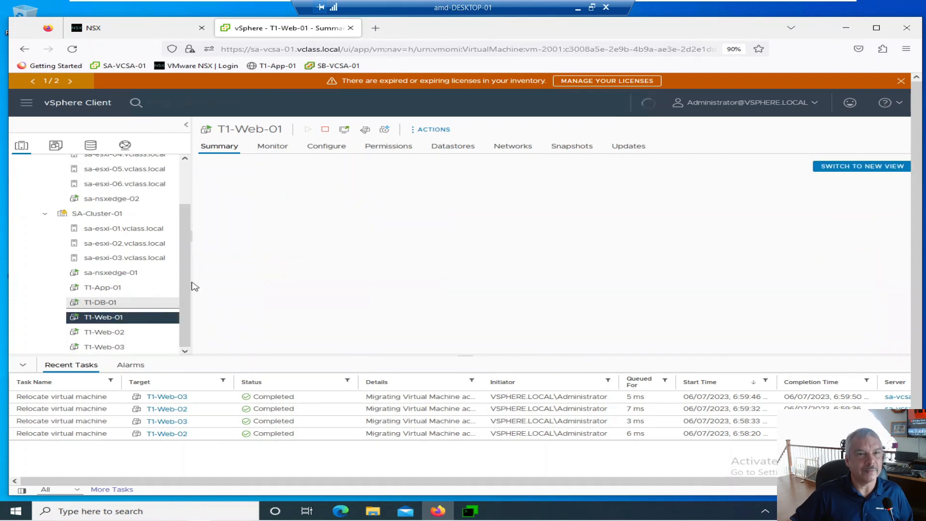
left_click(243, 238)
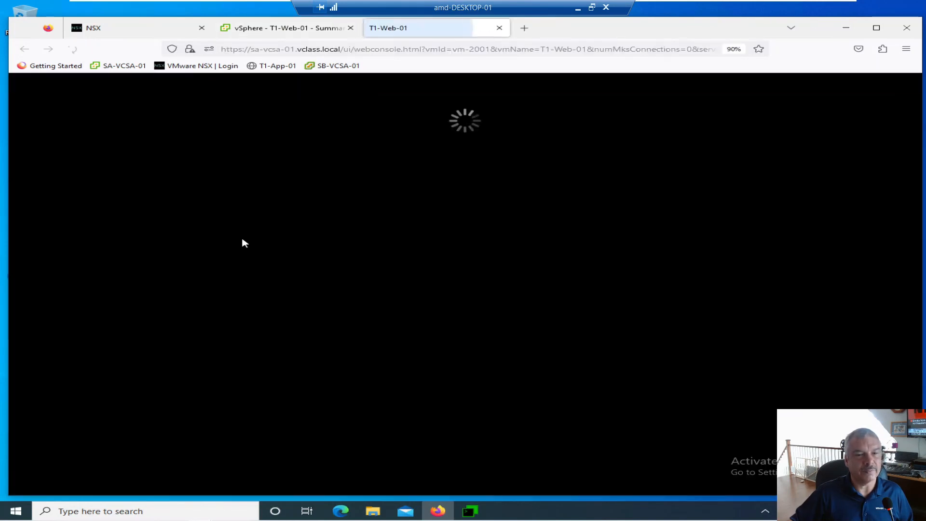
key("Up")
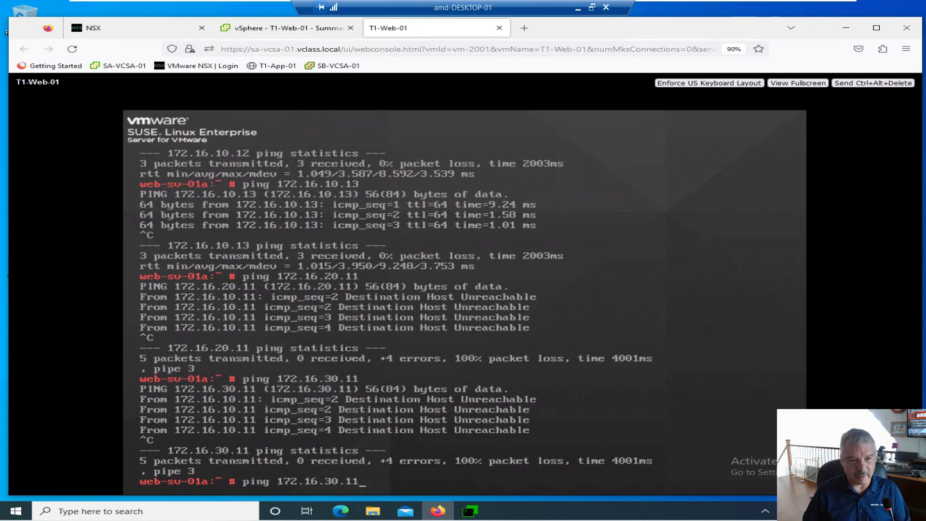
key("Up")
key("Up")
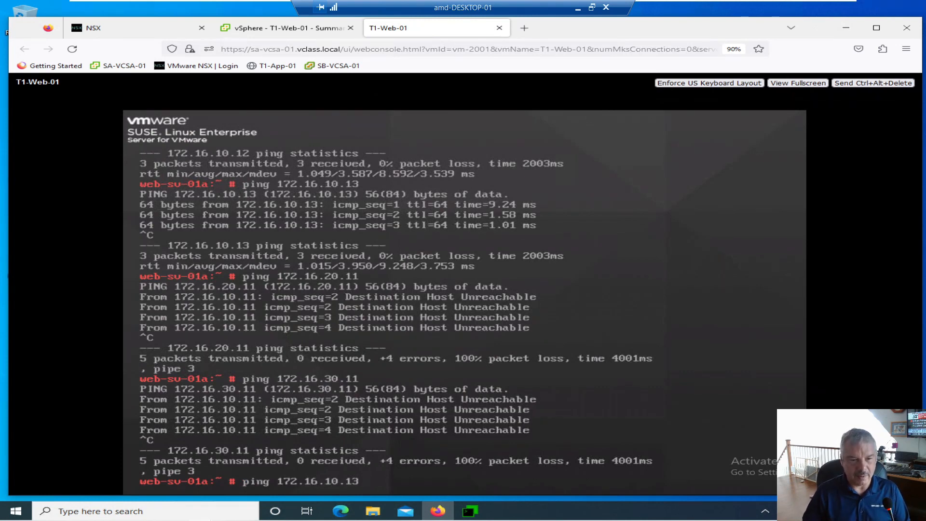
key("Return")
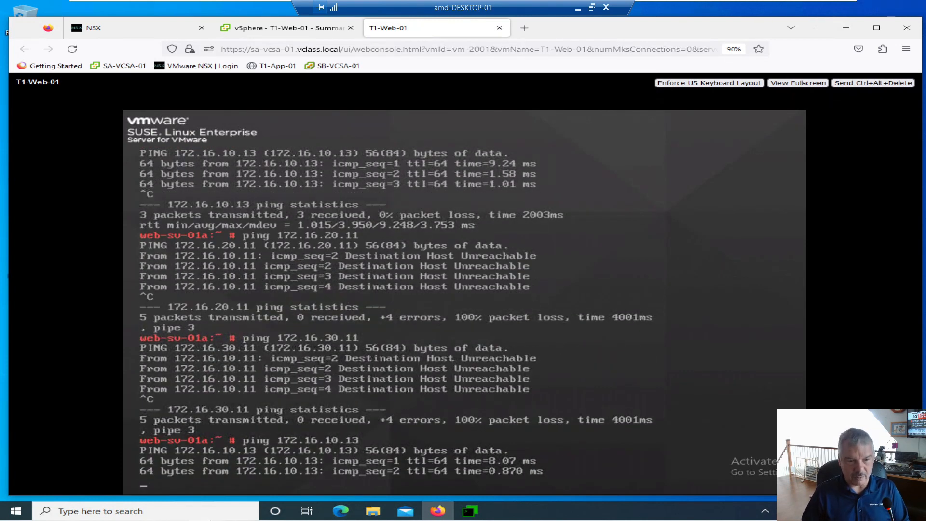
key("ctrl+c")
Ping 172.16.10.12 and then 172.16.10.13 again from T1-Web-01, stopping each ping after a few replies
key("Up")
key("BackSpace")
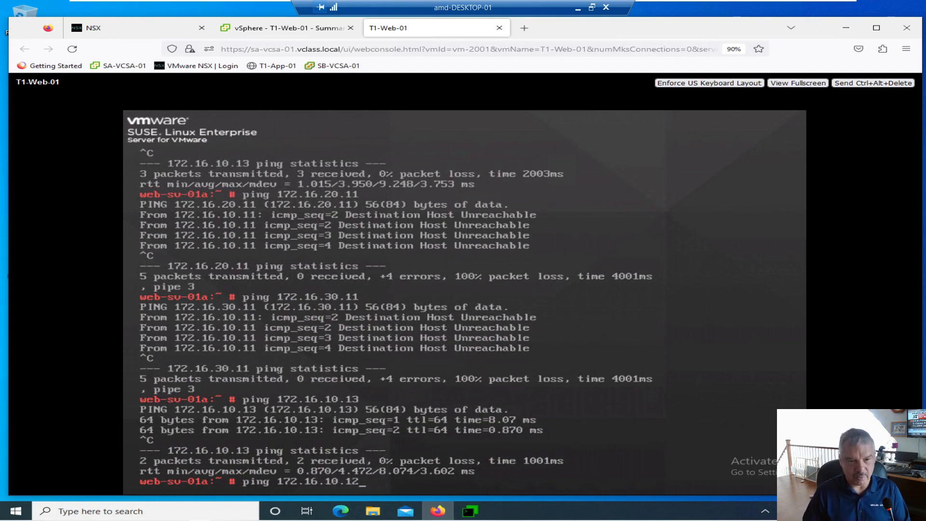
type("2")
key("Return")
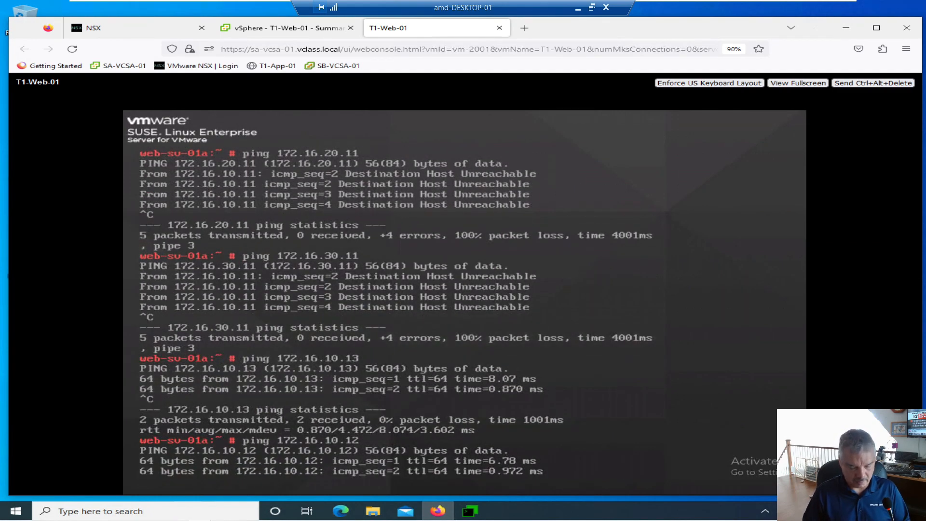
key("ctrl+c")
key("Up")
key("Up")
key("Return")
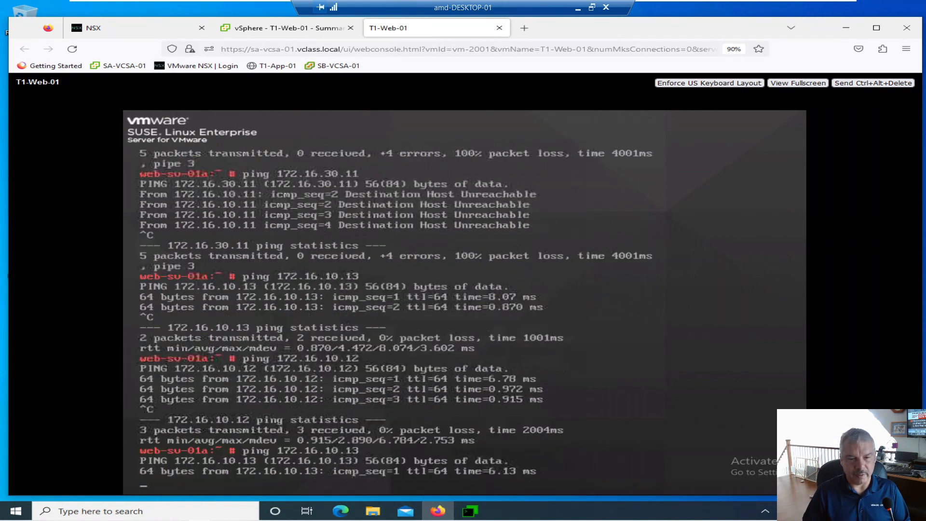
key("ctrl+c")
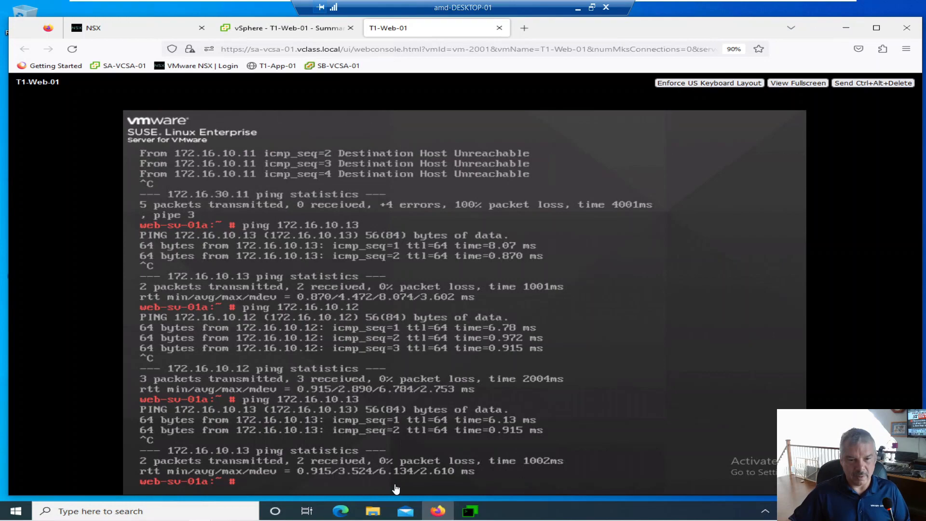
Switch to MTPuTTY and rerun get logical-switch 66561 arp to check the ARP table after the pings
left_click(469, 510)
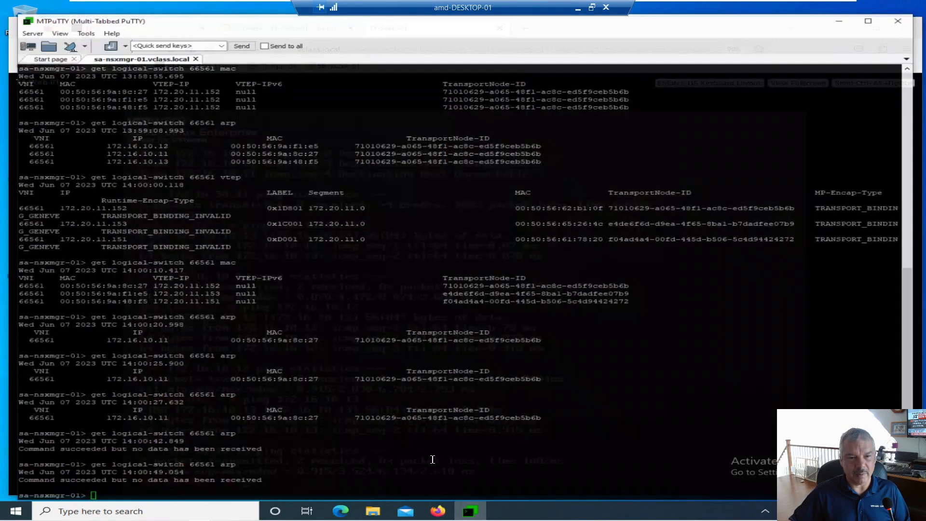
key("Up")
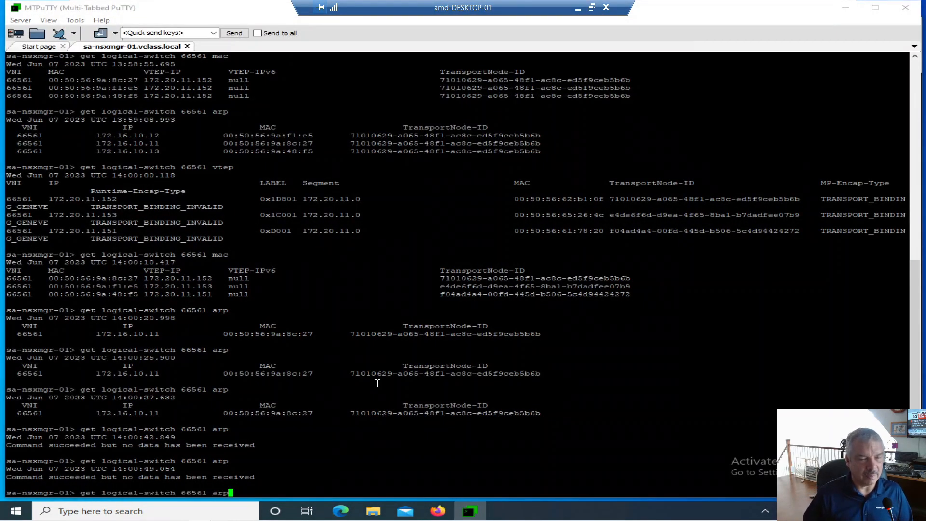
key("Return")
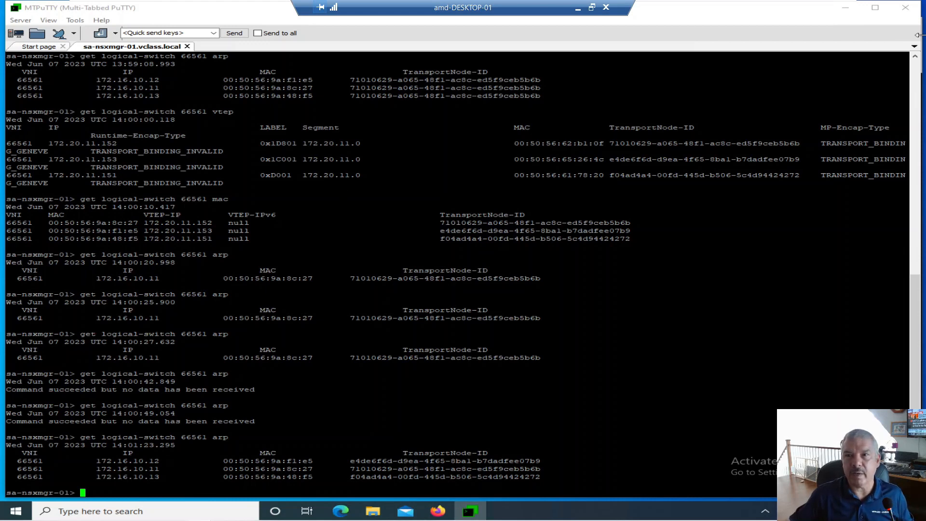
Switch back to Firefox, close the T1-Web-01 web console, and return to the NSX Segments page
left_click(847, 9)
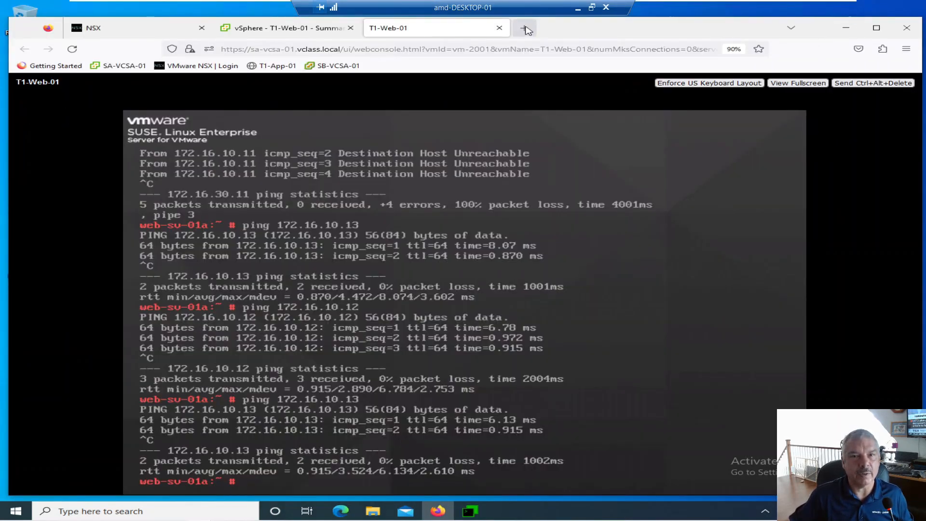
left_click(499, 29)
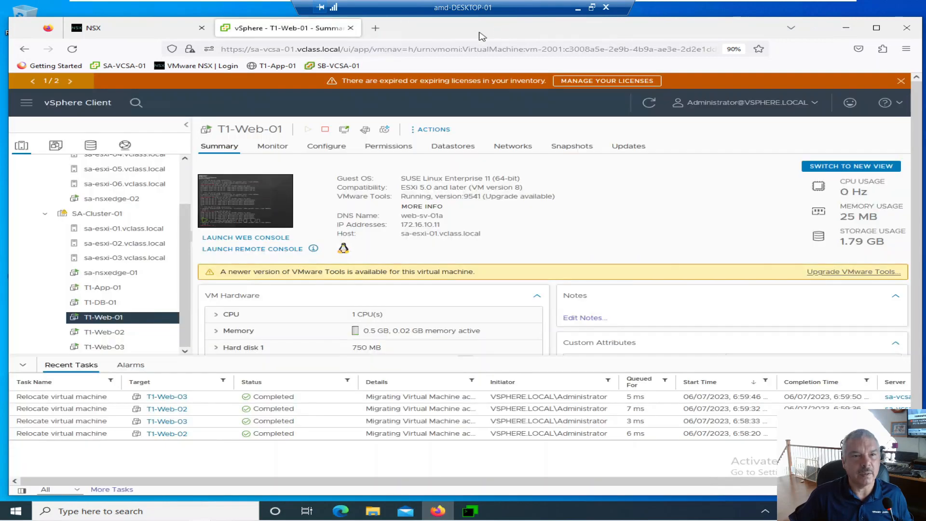
left_click(153, 33)
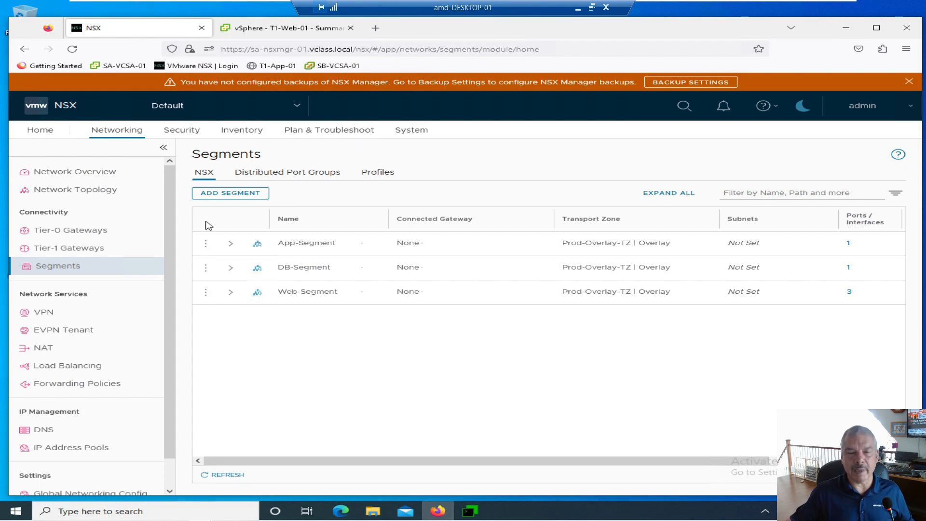
Download the Web-Segment VTEP table with Central Control Plane as the source, after viewing the available transport nodes
left_click(206, 292)
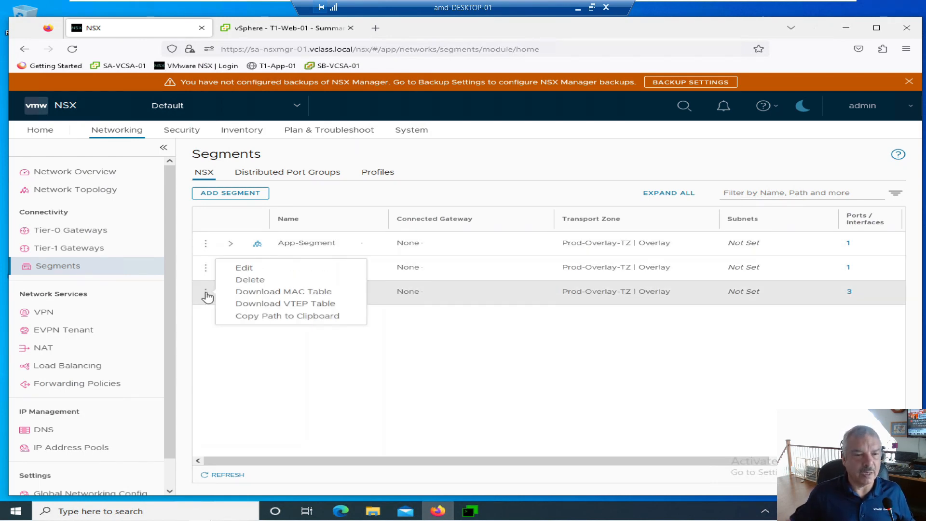
left_click(258, 304)
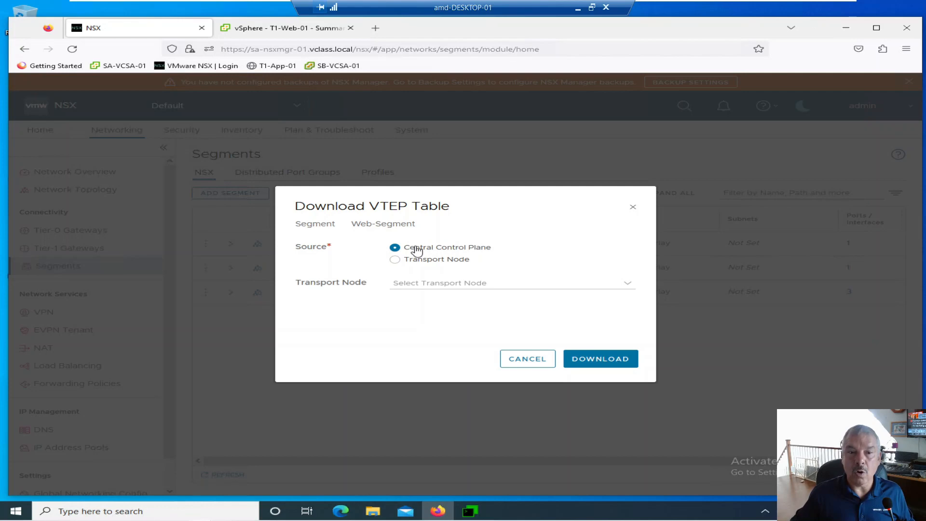
left_click(395, 260)
left_click(437, 283)
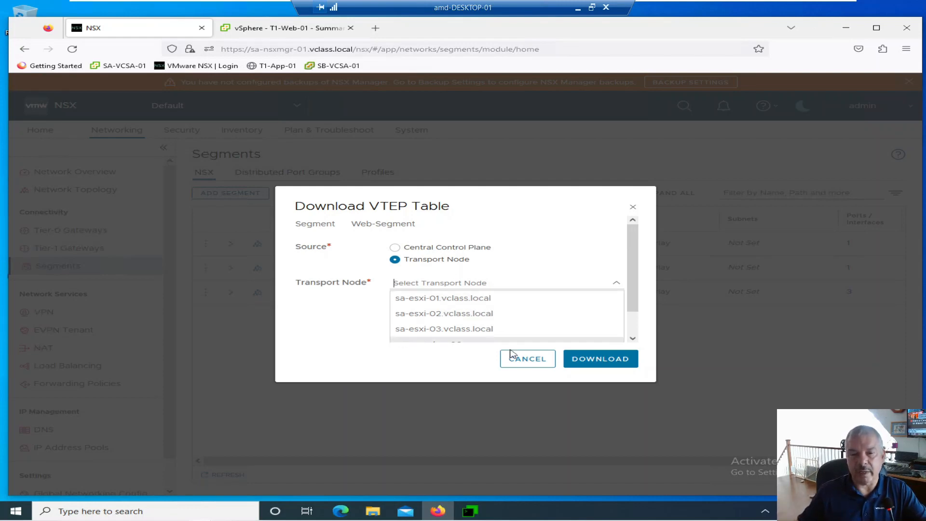
left_click(482, 261)
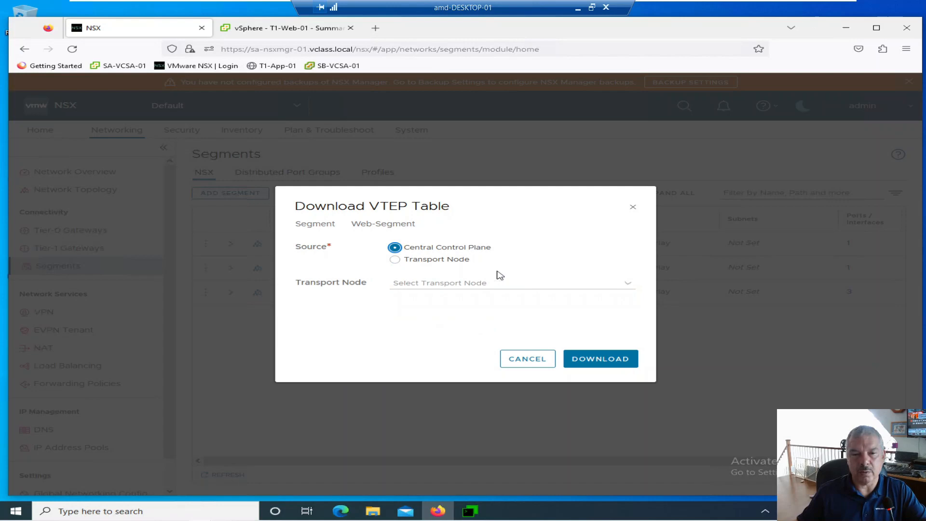
left_click(604, 365)
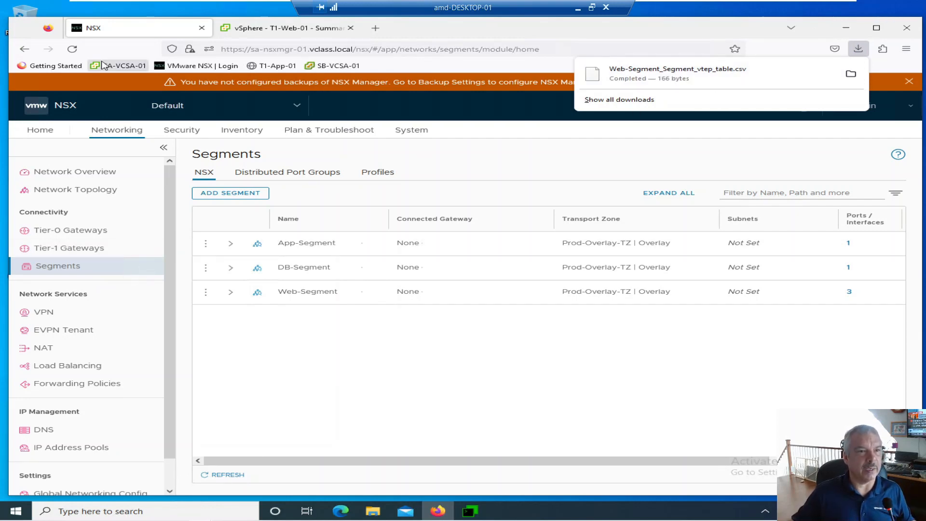
Switch to vSphere Client and power off the T1-Web-01 virtual machine, confirming the operation
left_click(267, 32)
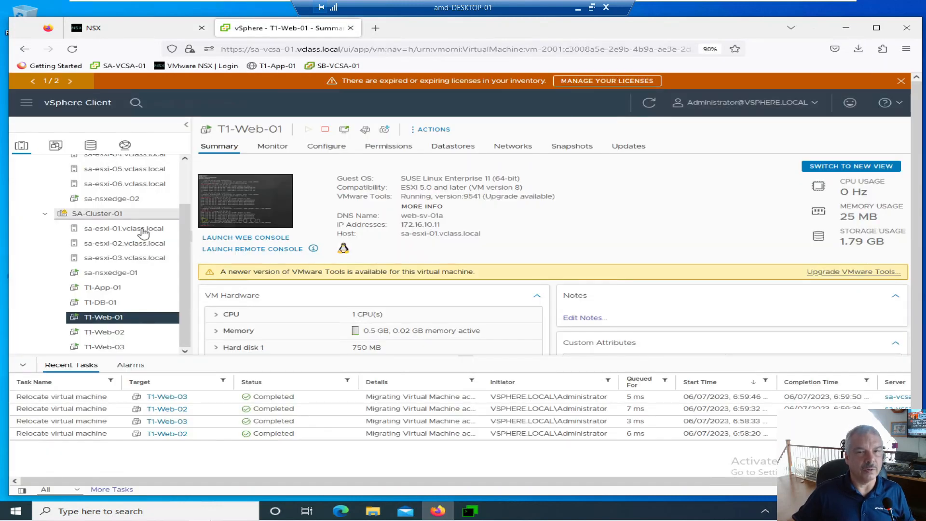
right_click(128, 319)
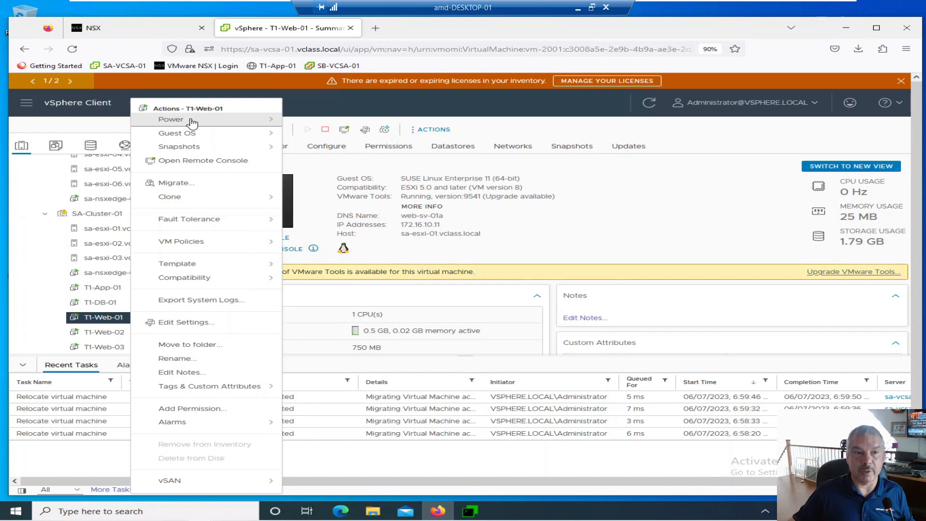
mouse_move(205, 122)
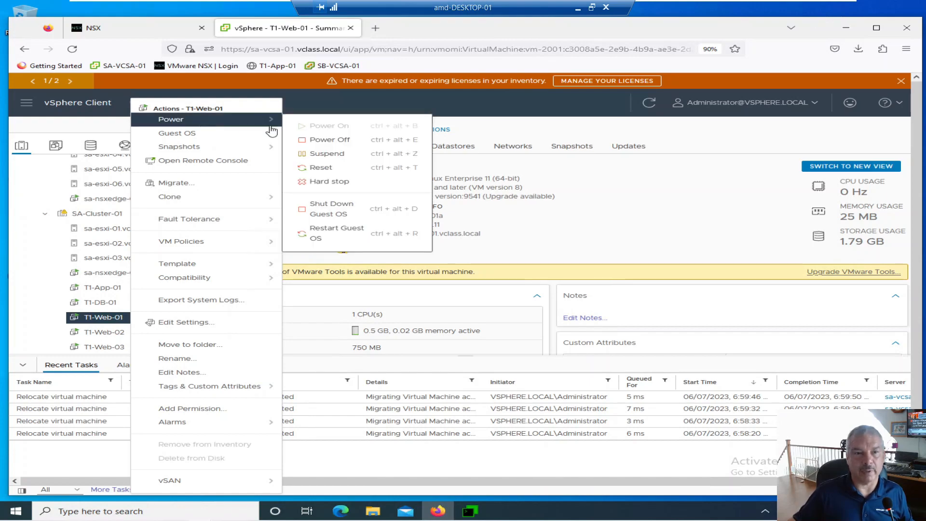
left_click(305, 140)
left_click(608, 312)
Power off the T1-Web-02 virtual machine and confirm the operation
left_click(97, 332)
right_click(96, 332)
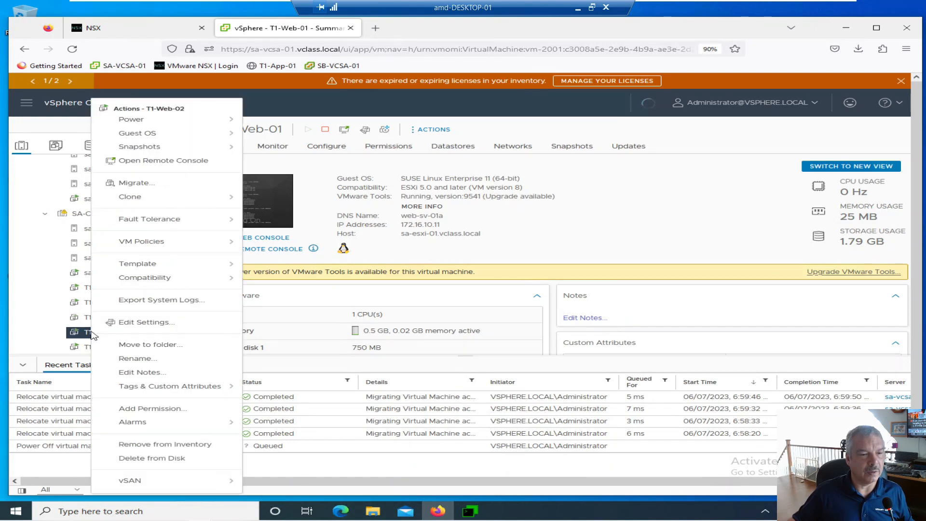
mouse_move(154, 120)
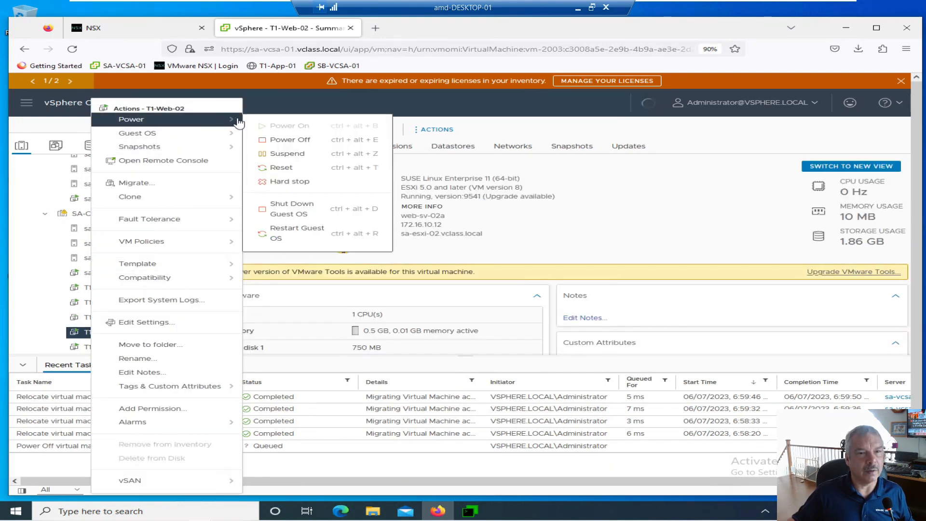
left_click(262, 141)
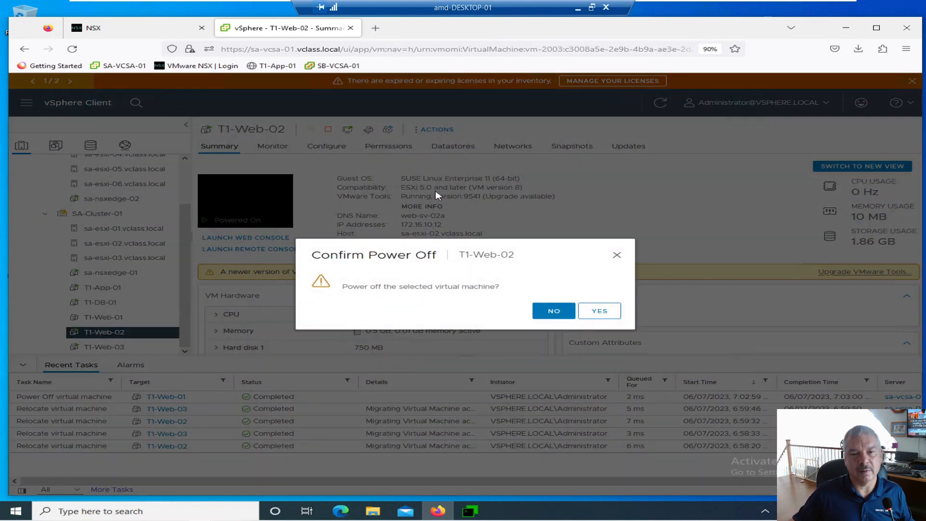
left_click(607, 311)
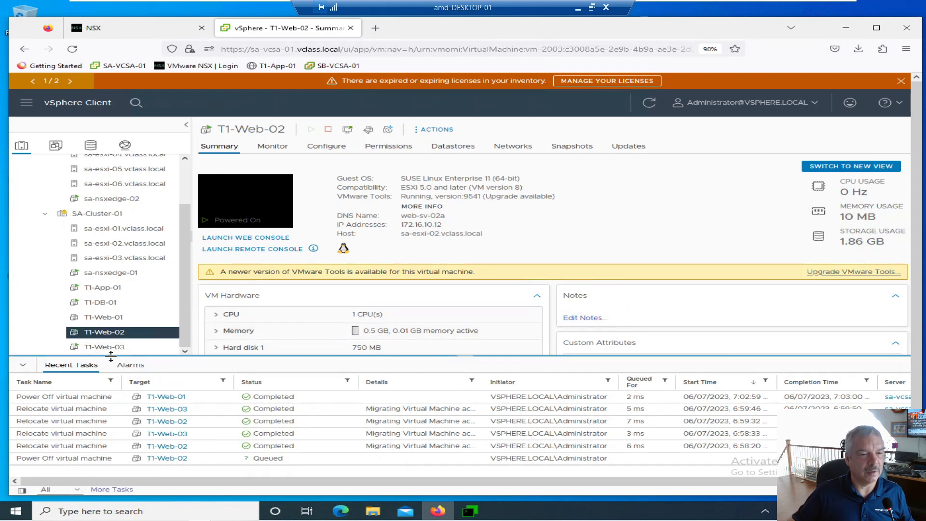
Power off the T1-Web-03 virtual machine and confirm the operation
right_click(115, 351)
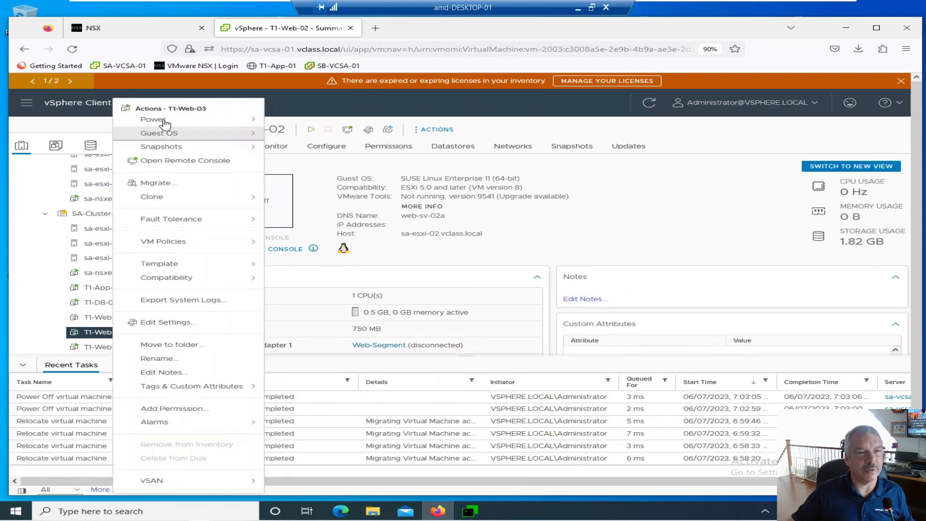
mouse_move(167, 119)
left_click(297, 140)
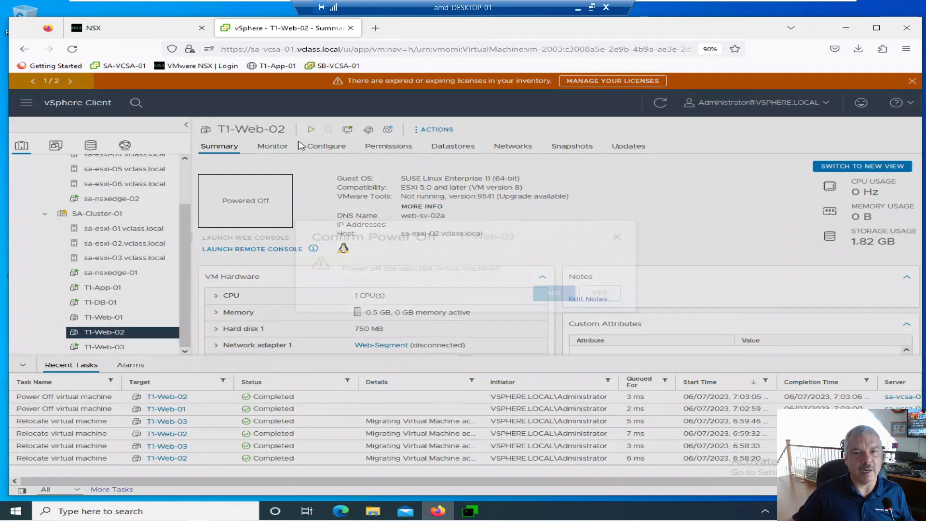
left_click(600, 311)
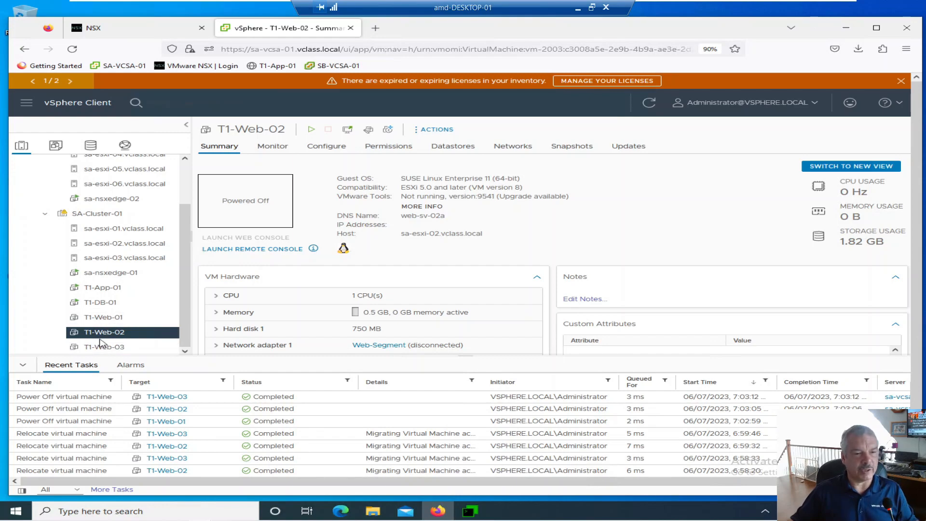
Switch to MTPuTTY and rerun get logical-switch 66561 vtep to check the VTEP table with the web VMs powered off
left_click(470, 511)
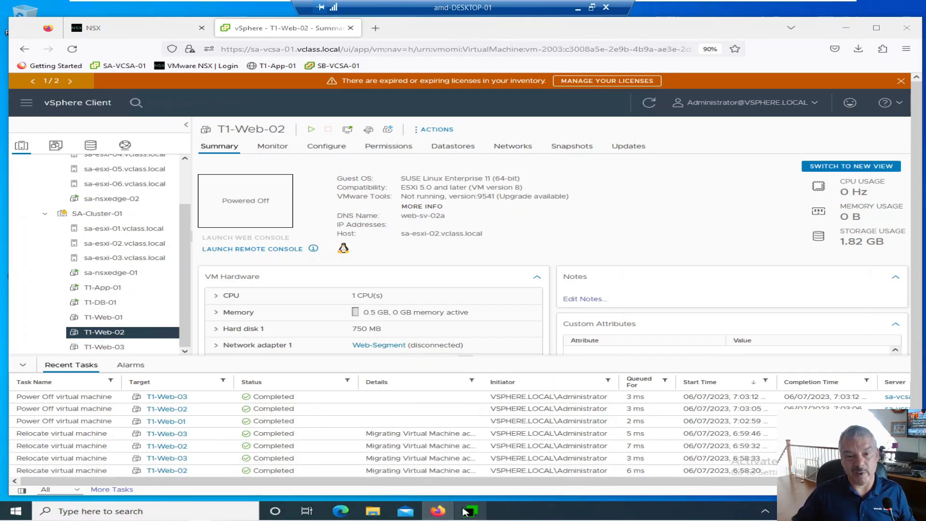
key("Up")
key("Up")
key("Up")
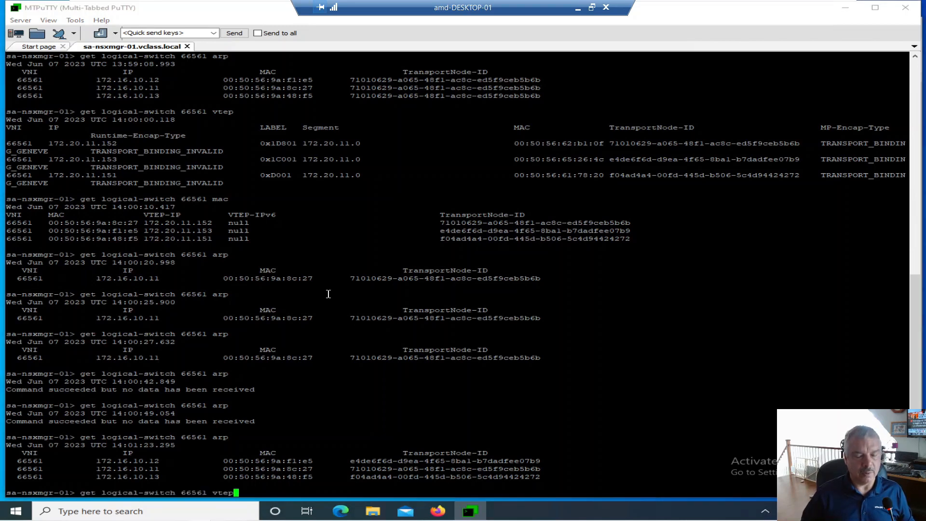
key("Return")
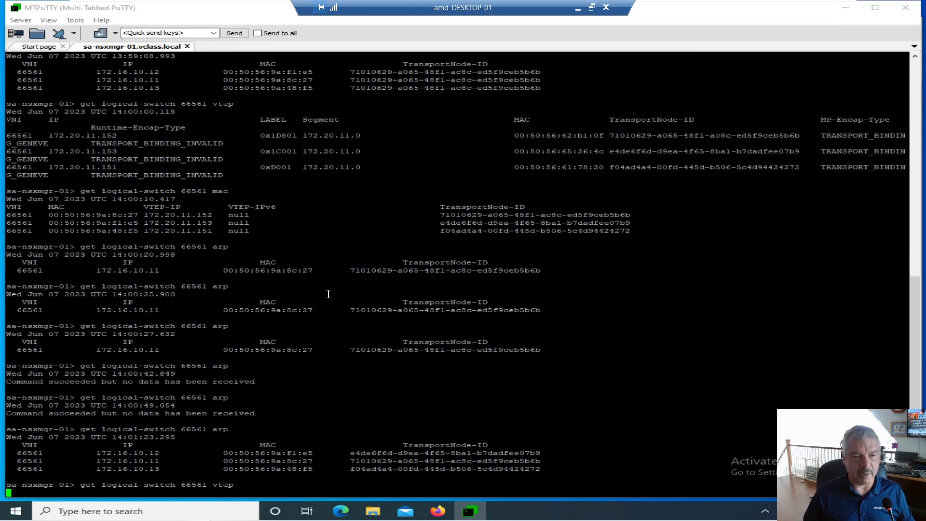
Run get logical-switch 66561 mac to check the segment's MAC table with the web VMs powered off
key("Up")
key("BackSpace")
key("BackSpace")
key("BackSpace")
key("BackSpace")
type("ma")
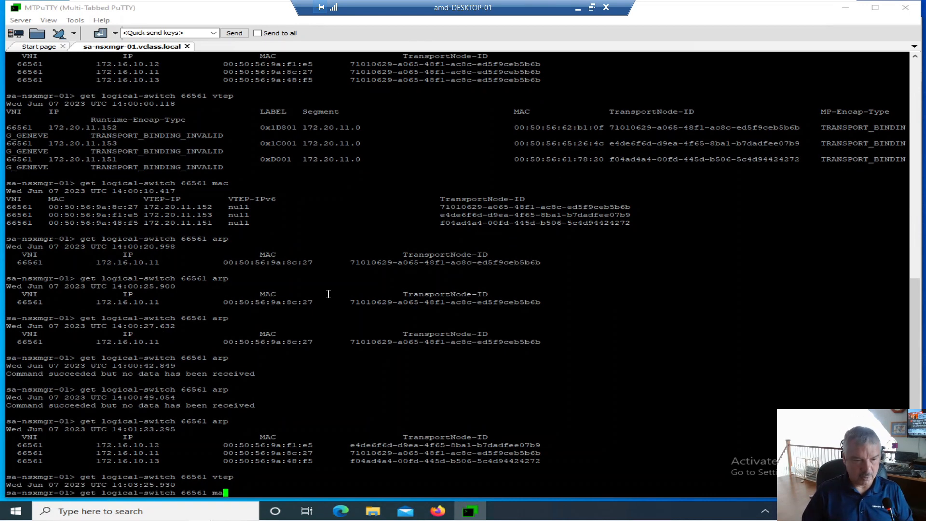
type("c")
key("Return")
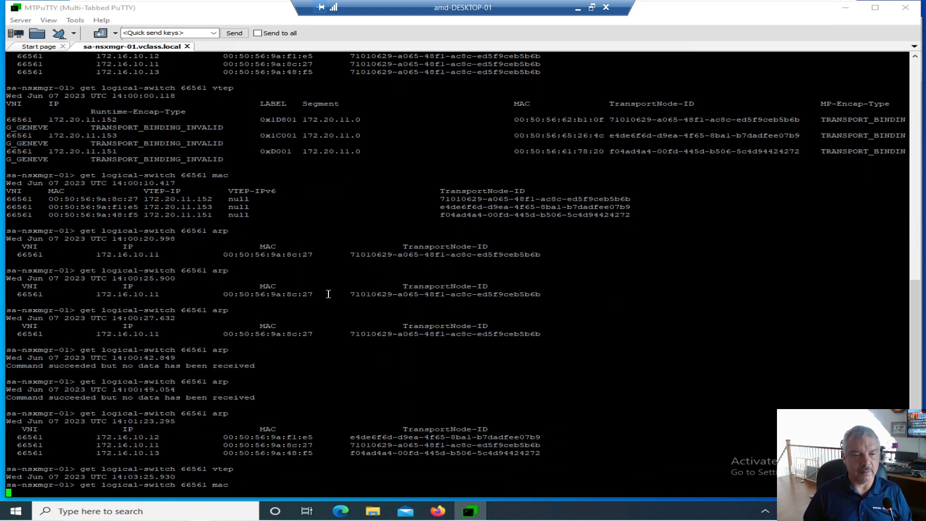
Run get logical-switch 66561 arp to check the segment's ARP table with the web VMs powered off
key("Up")
key("BackSpace")
key("BackSpace")
key("BackSpace")
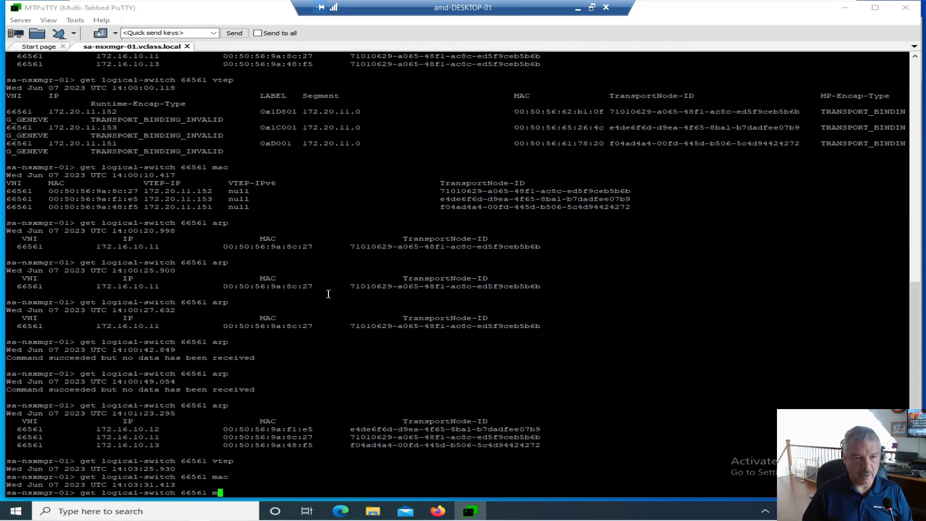
type("arp")
key("Return")
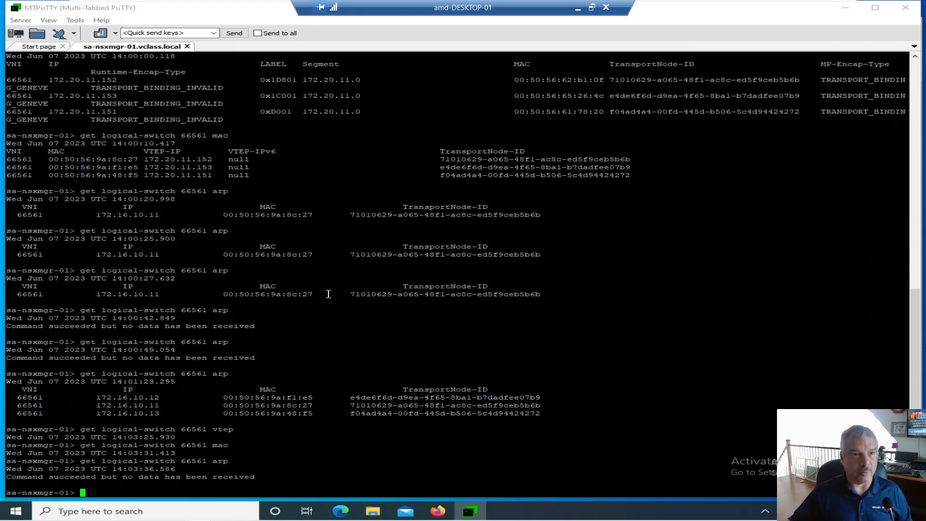
Switch back to vSphere Client in Firefox and power on T1-Web-01, T1-Web-02 and T1-Web-03 one after another
left_click(437, 512)
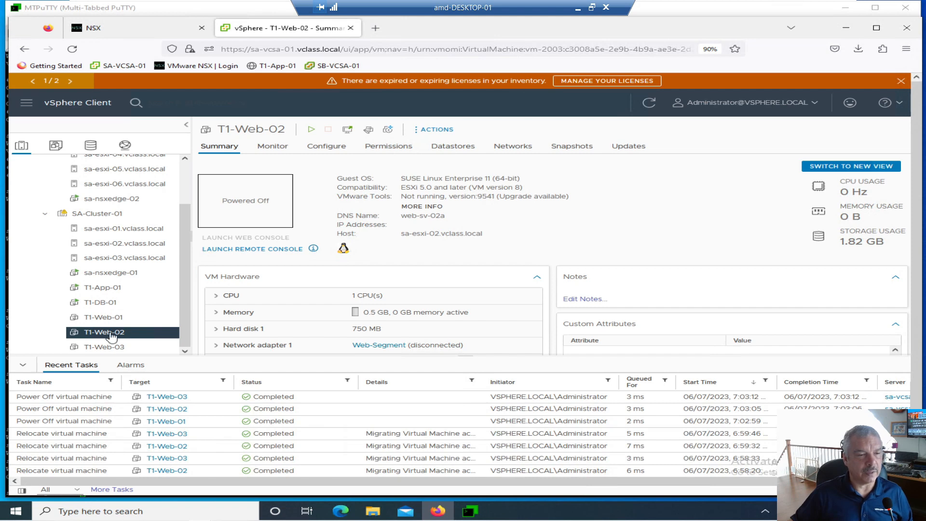
left_click(104, 317)
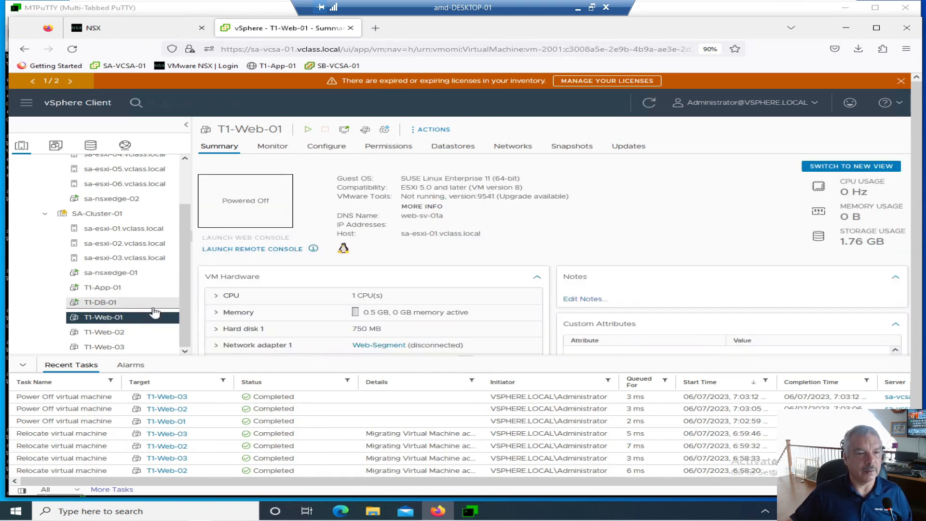
left_click(122, 332)
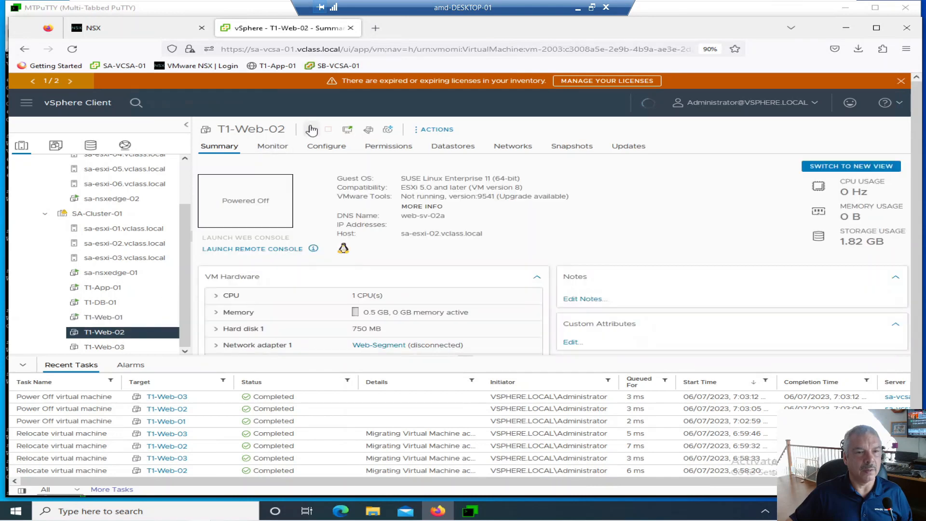
left_click(120, 351)
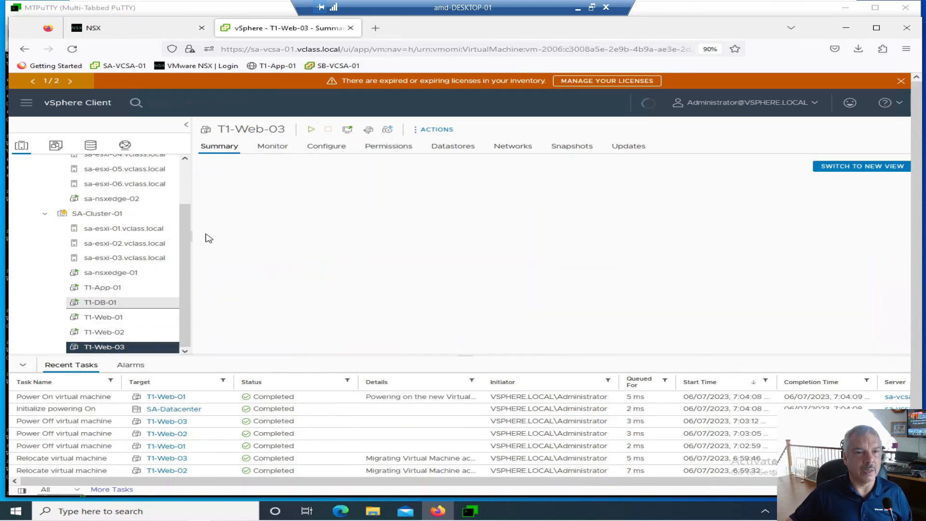
left_click(311, 130)
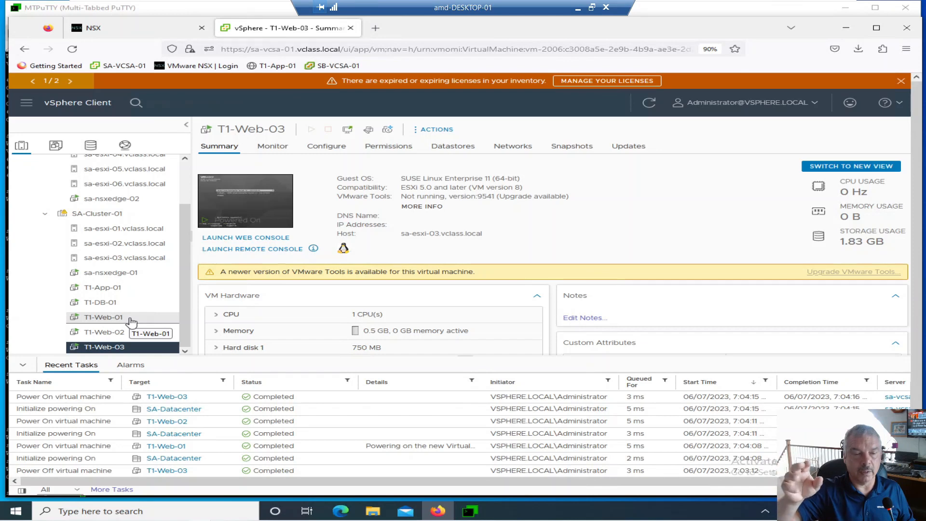
Check the summary pages of T1-Web-02 and T1-Web-03 for their startup status
left_click(124, 332)
left_click(126, 347)
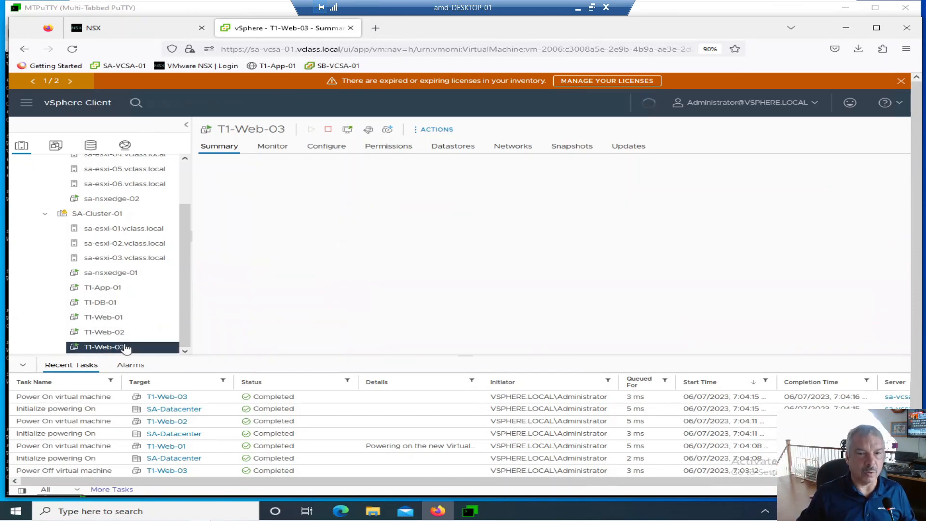
left_click(125, 334)
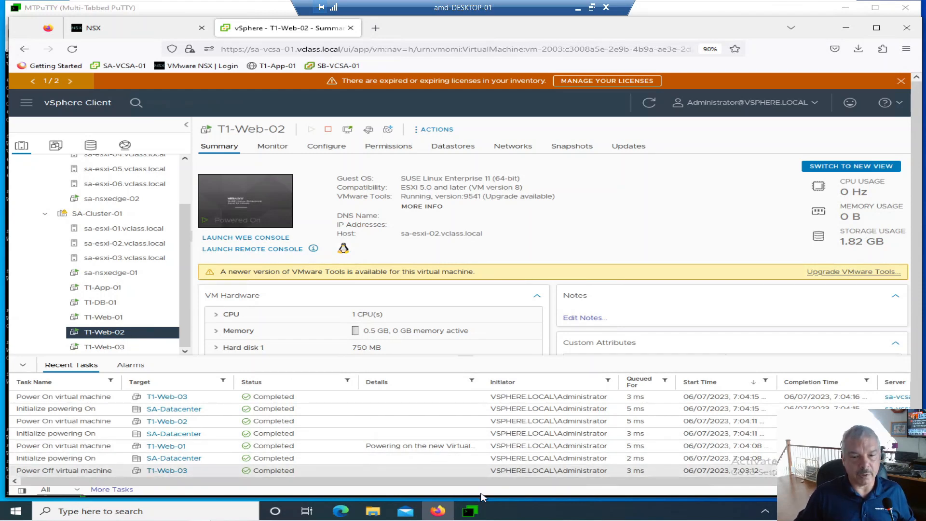
Switch to MTPuTTY and rerun get logical-switch 66561 vtep to check the VTEP table after powering on the VMs
left_click(477, 515)
key("Up")
key("Up")
key("Up")
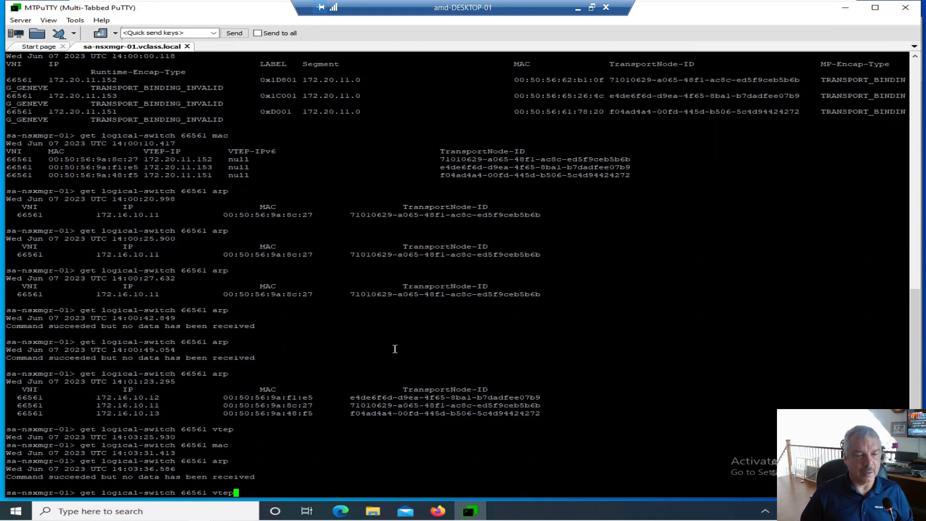
key("Return")
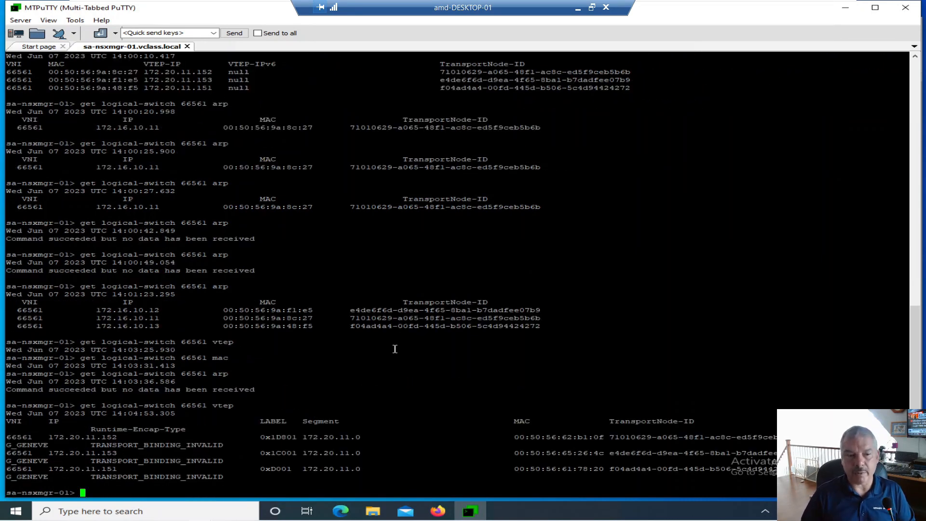
Run get logical-switch 66561 mac to check the MAC table after powering on the web VMs
key("Up")
key("BackSpace")
key("BackSpace")
key("BackSpace")
key("BackSpace")
type("mac")
key("Return")
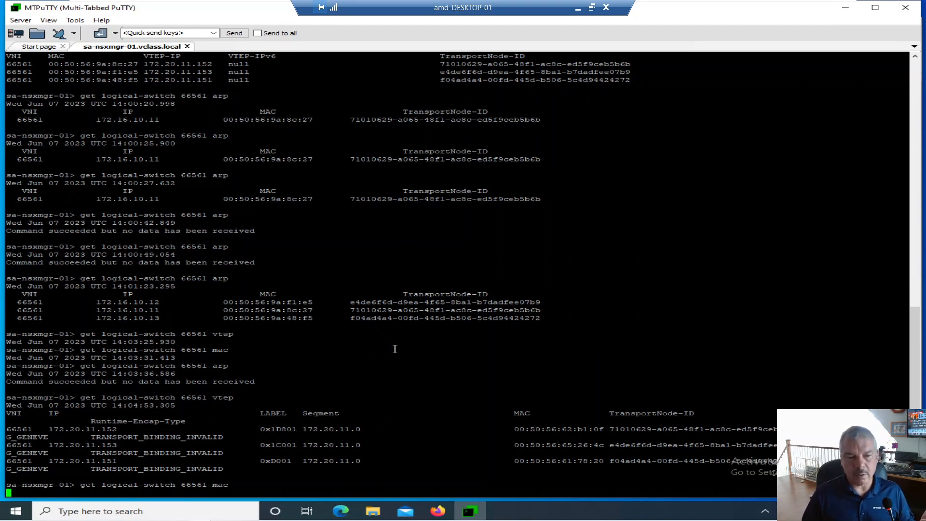
Run get logical-switch 66561 arp to check the ARP table after powering on the web VMs
key("Up")
key("BackSpace")
key("BackSpace")
key("BackSpace")
type("arp")
key("Return")
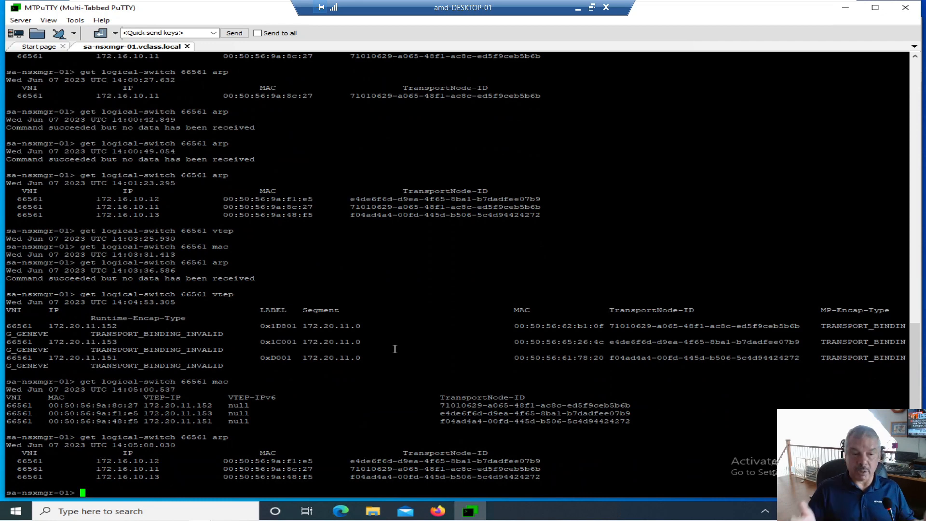